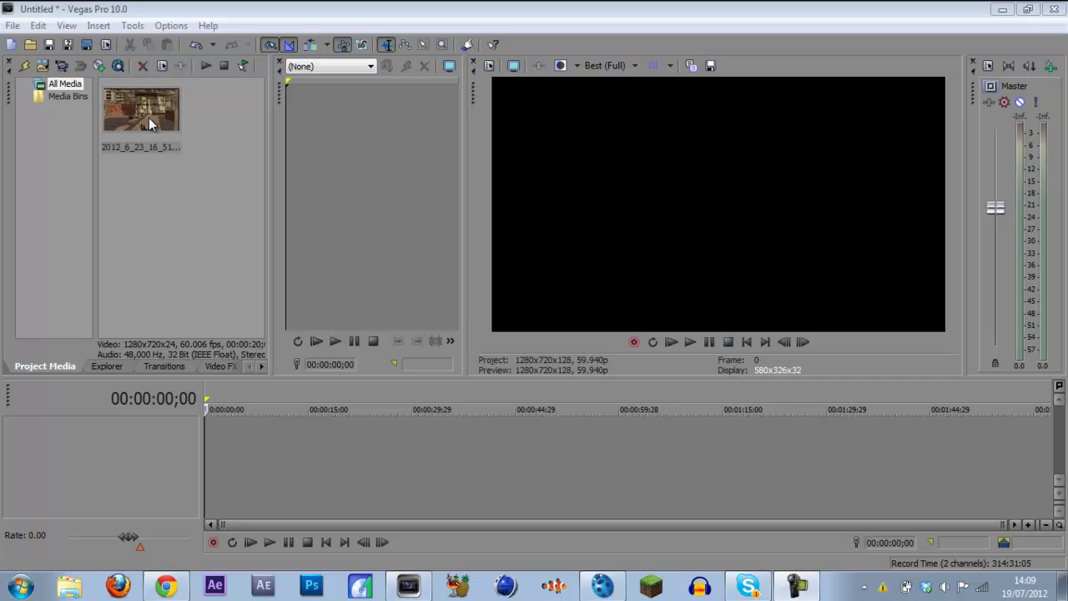
# - Add the clip 2012_6_23_16_51_47.MP4 to the timeline and split it at 00:00:11;12
pyautogui.moveTo(149, 123); pyautogui.dragTo(278, 443)
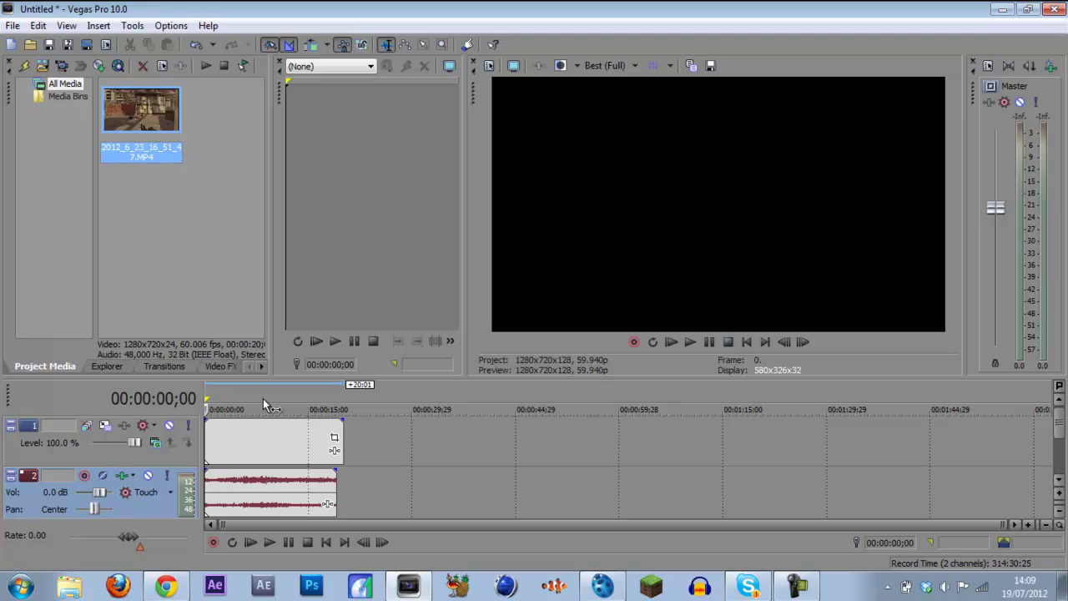
pyautogui.click(282, 390)
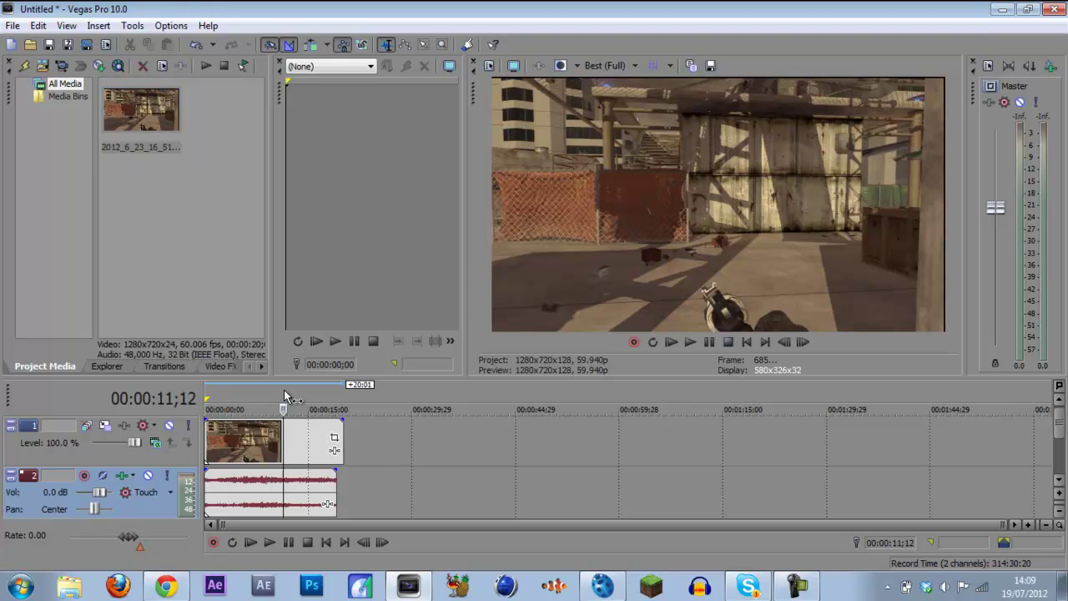
pyautogui.click(38, 26)
pyautogui.click(69, 213)
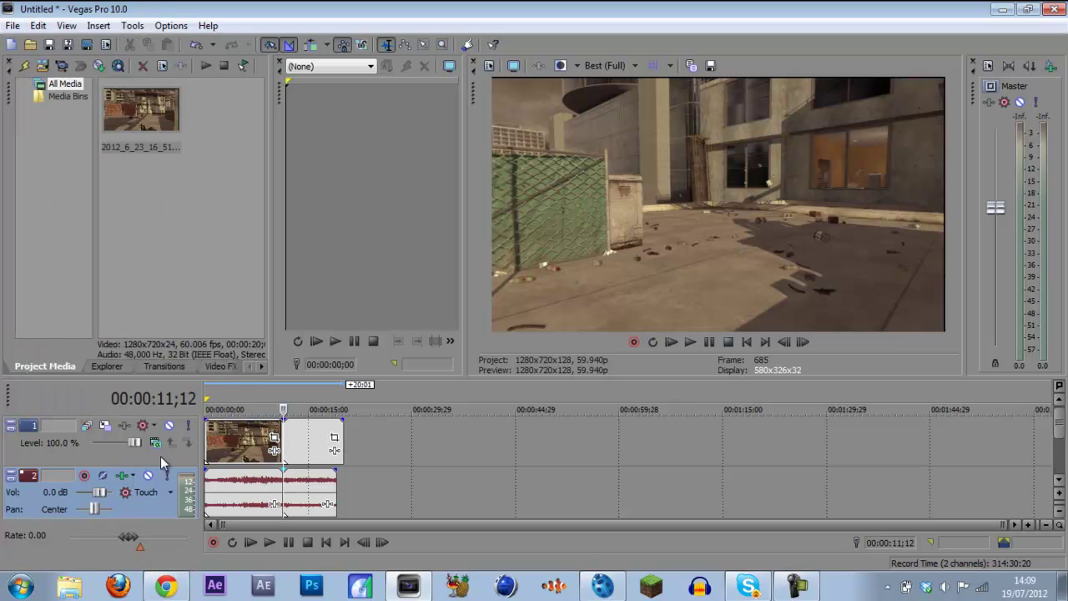
# - Delete the part before the split and move the remaining clip to the start of the timeline
pyautogui.click(215, 451)
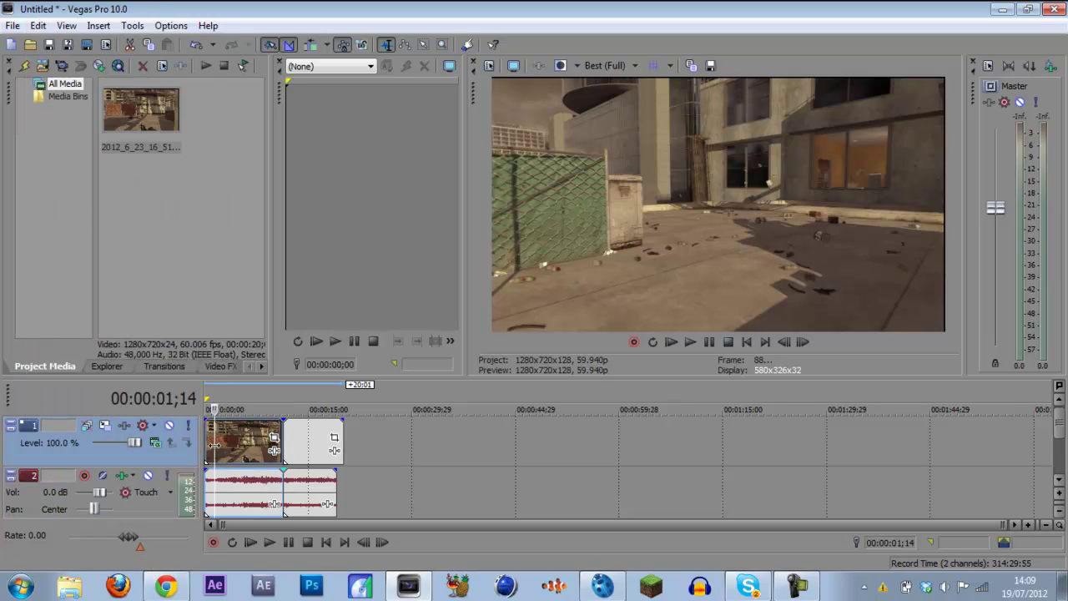
pyautogui.press('Delete')
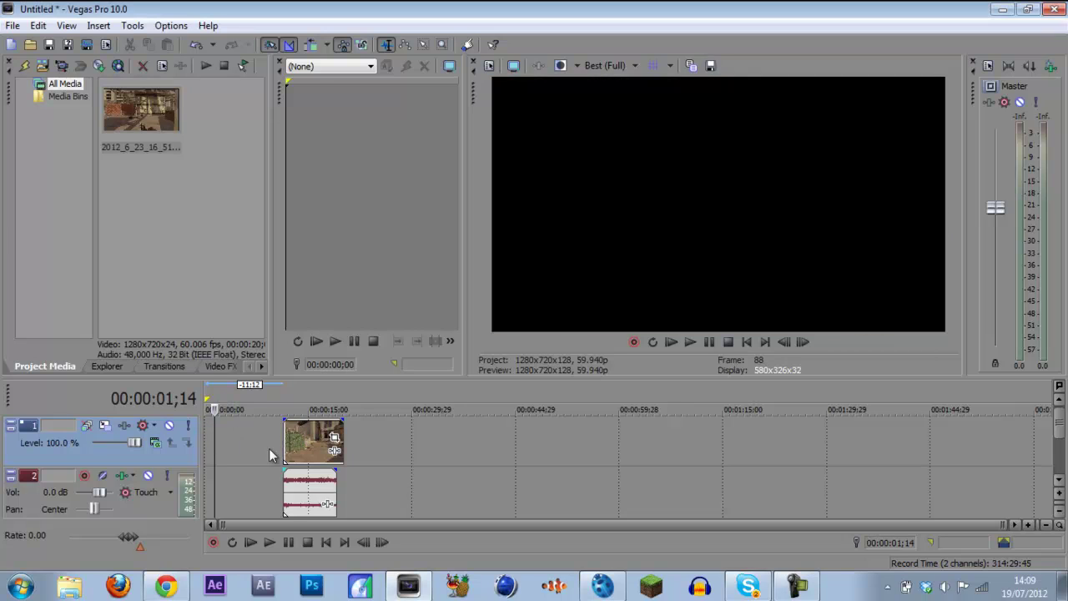
pyautogui.moveTo(252, 448)
pyautogui.mouseDown()
pyautogui.moveTo(307, 448)
pyautogui.moveTo(251, 448)
pyautogui.mouseUp()
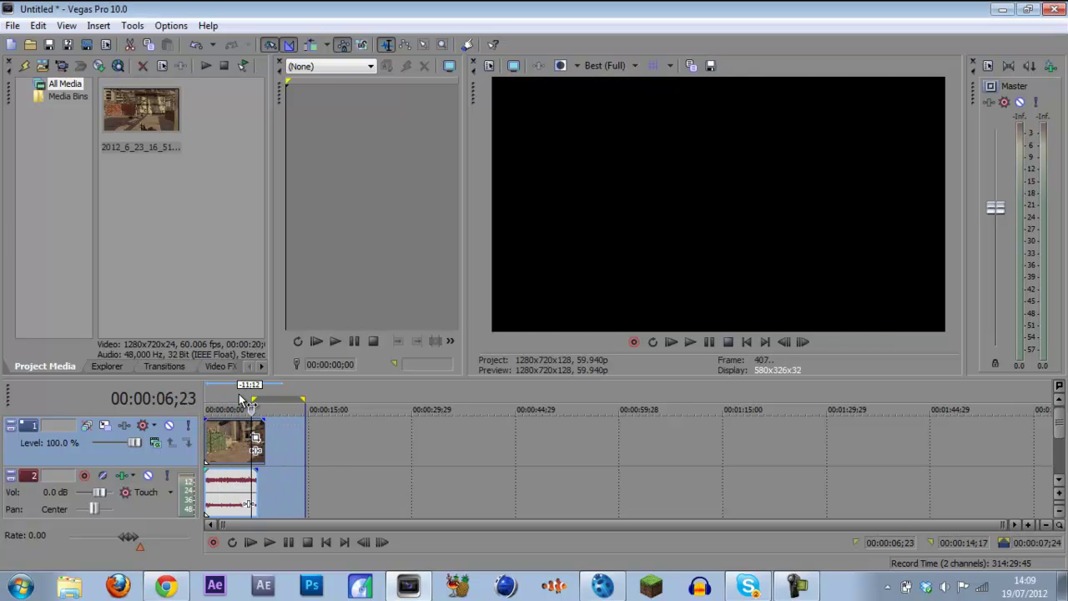
pyautogui.click(238, 401)
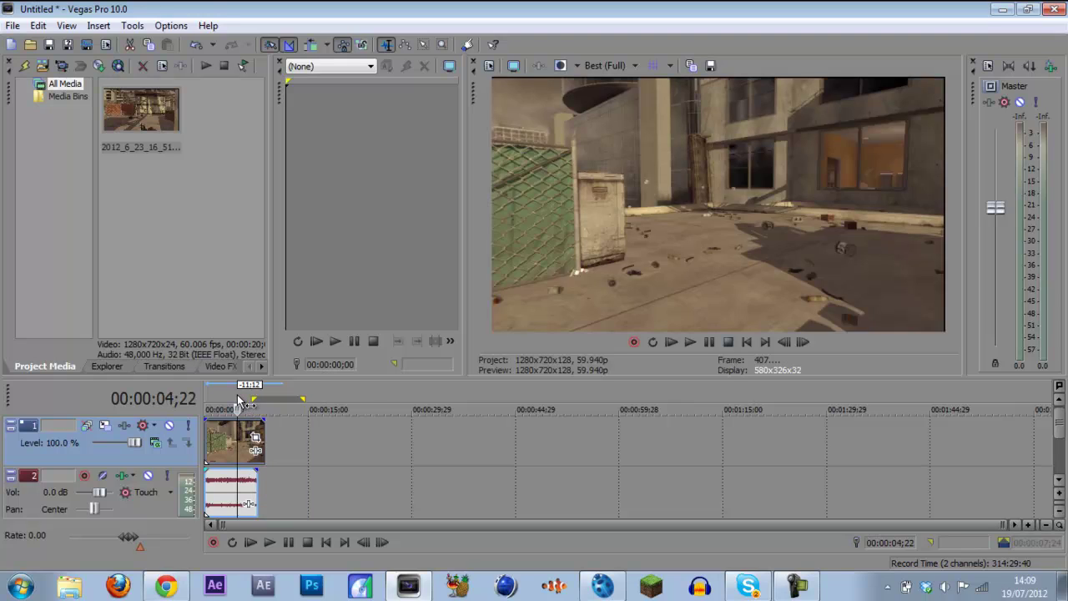
pyautogui.click(257, 401)
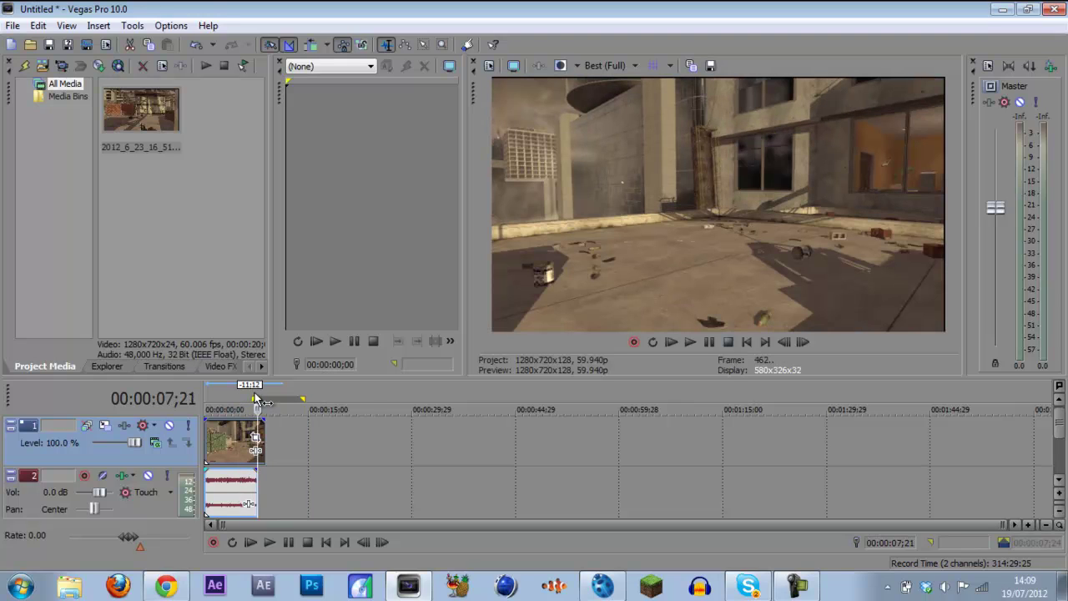
# - Disable resample for the remaining video event
pyautogui.rightClick(223, 455)
pyautogui.click(260, 437)
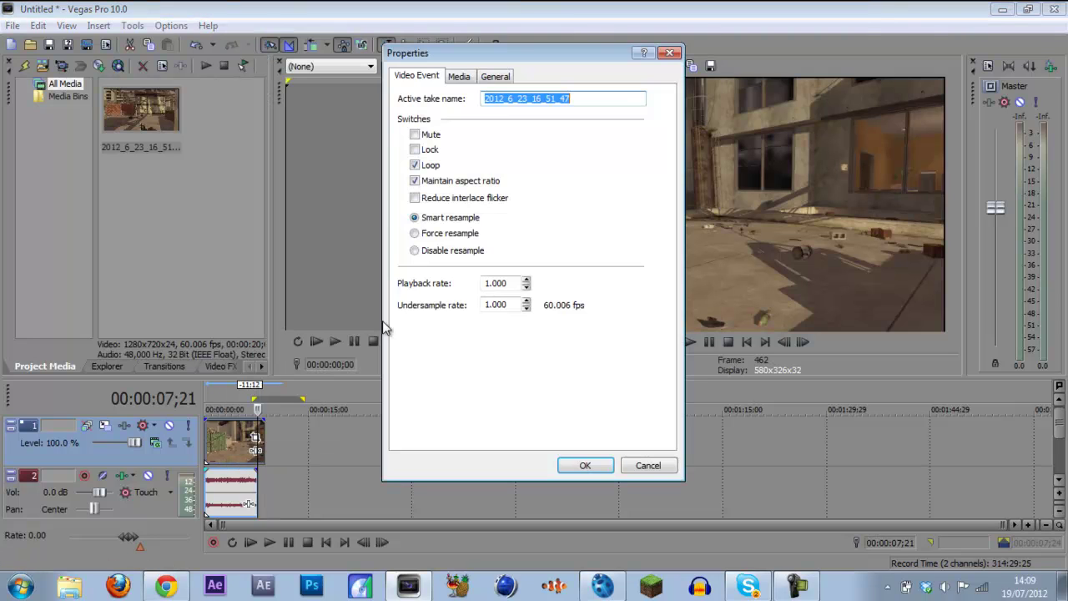
pyautogui.click(415, 250)
pyautogui.click(586, 465)
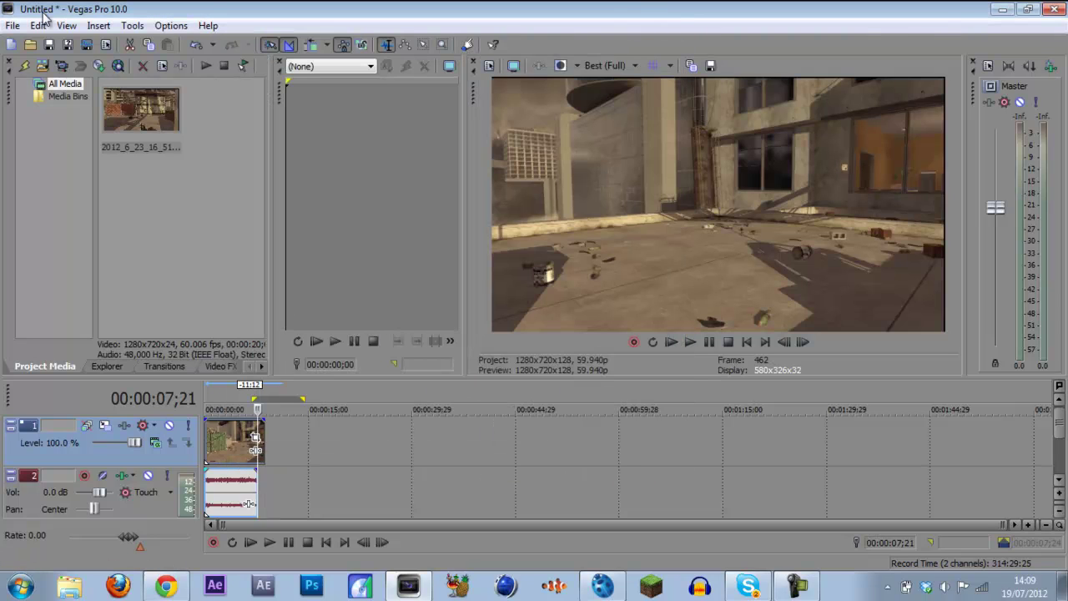
# - Set up a render to the Edits folder as an Image Sequence with the JPEG template
pyautogui.click(17, 25)
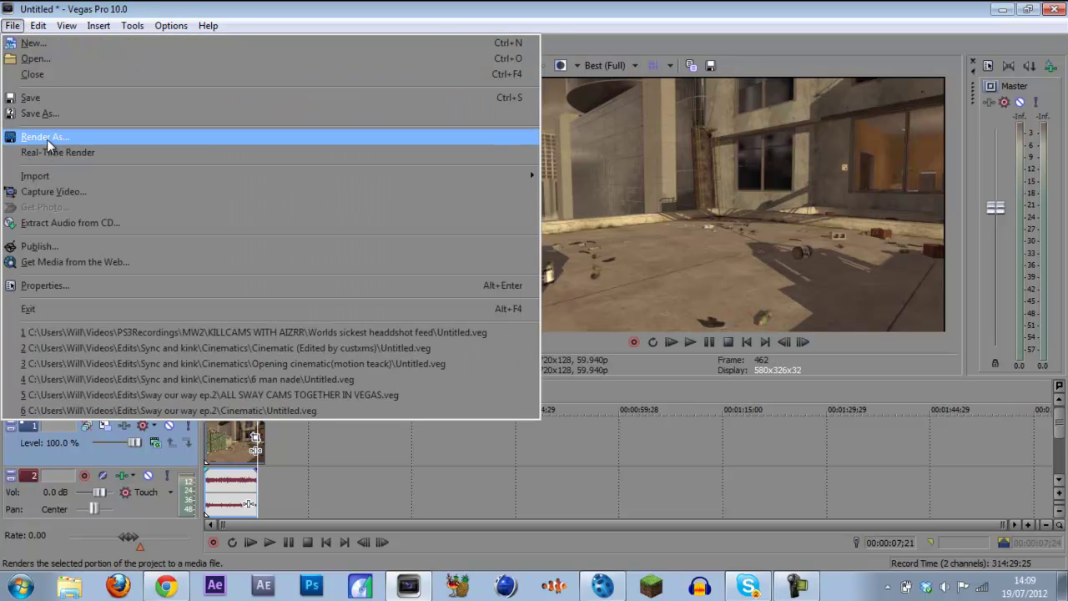
pyautogui.click(43, 138)
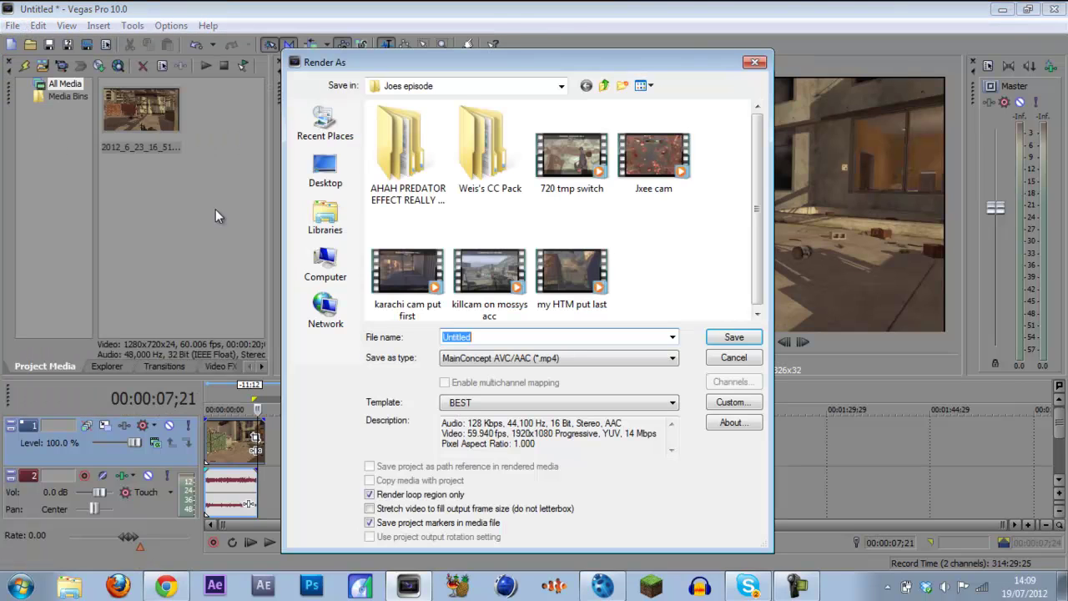
pyautogui.moveTo(759, 192); pyautogui.dragTo(754, 247)
pyautogui.click(603, 85)
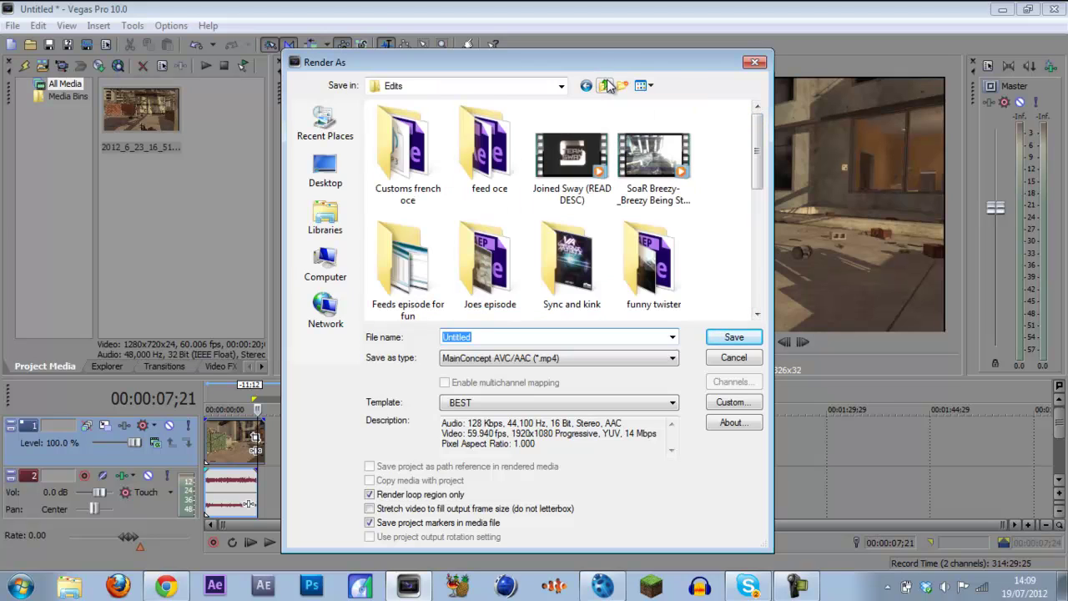
pyautogui.click(583, 359)
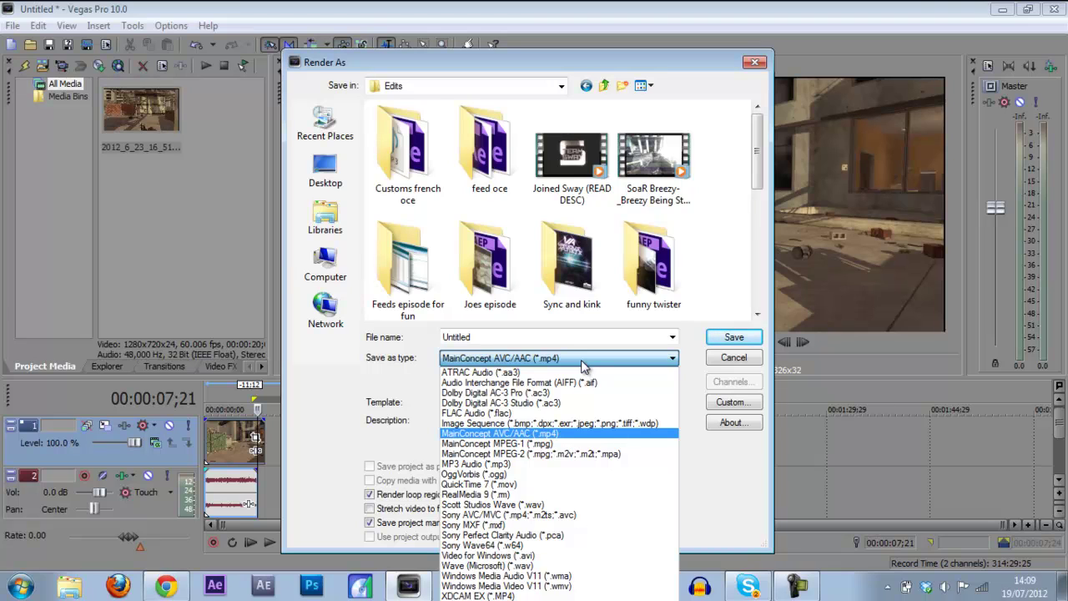
pyautogui.click(546, 424)
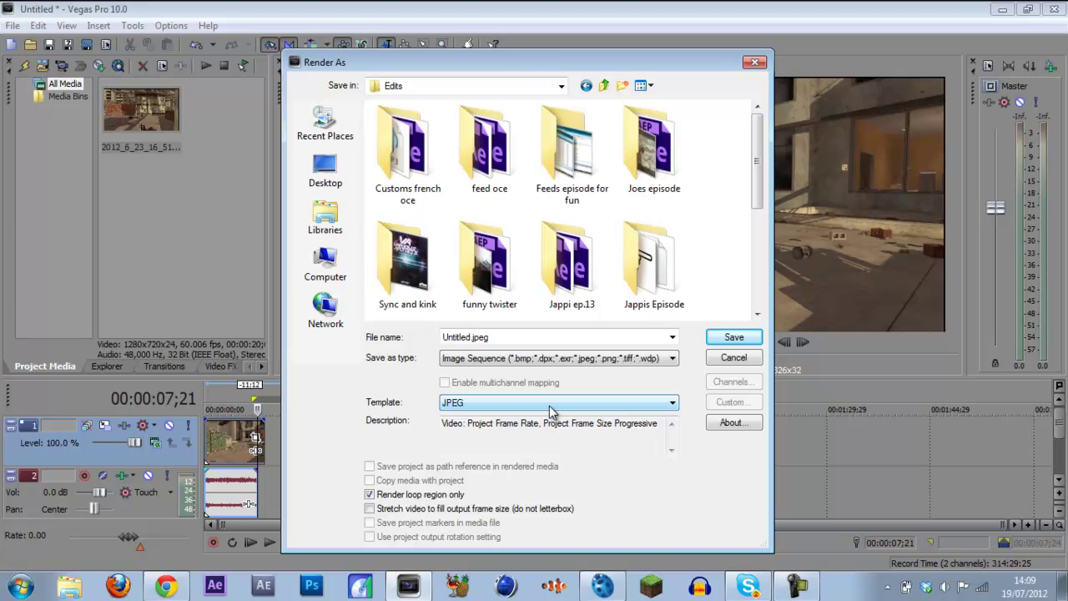
pyautogui.click(551, 402)
pyautogui.click(530, 432)
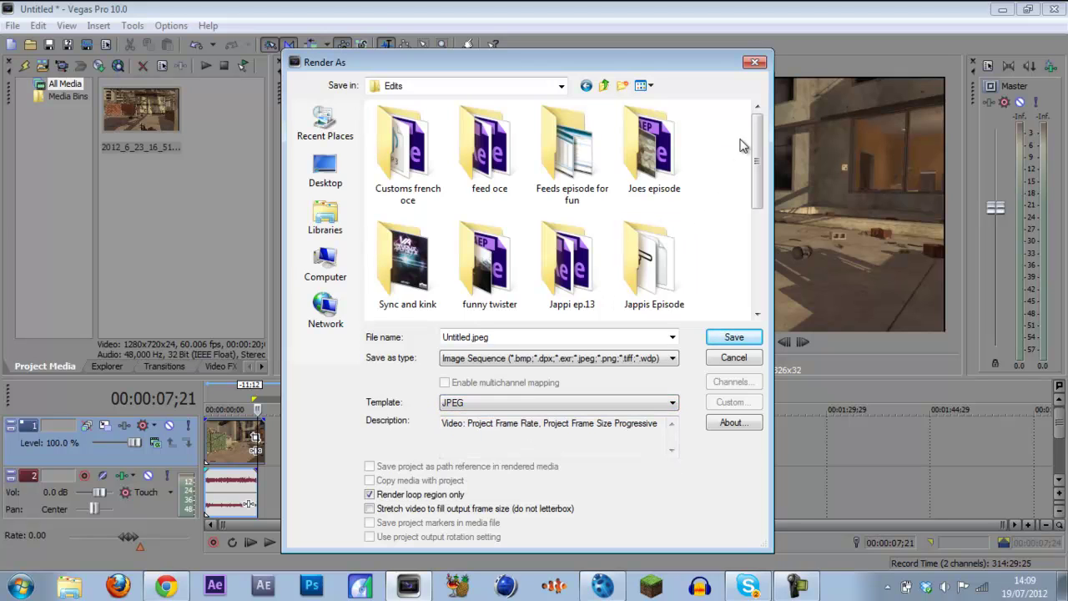
# - Choose Sway our way ep.2/Cinematic/Jpeg sequence as the render destination and look through its frames
pyautogui.moveTo(756, 138); pyautogui.dragTo(746, 249)
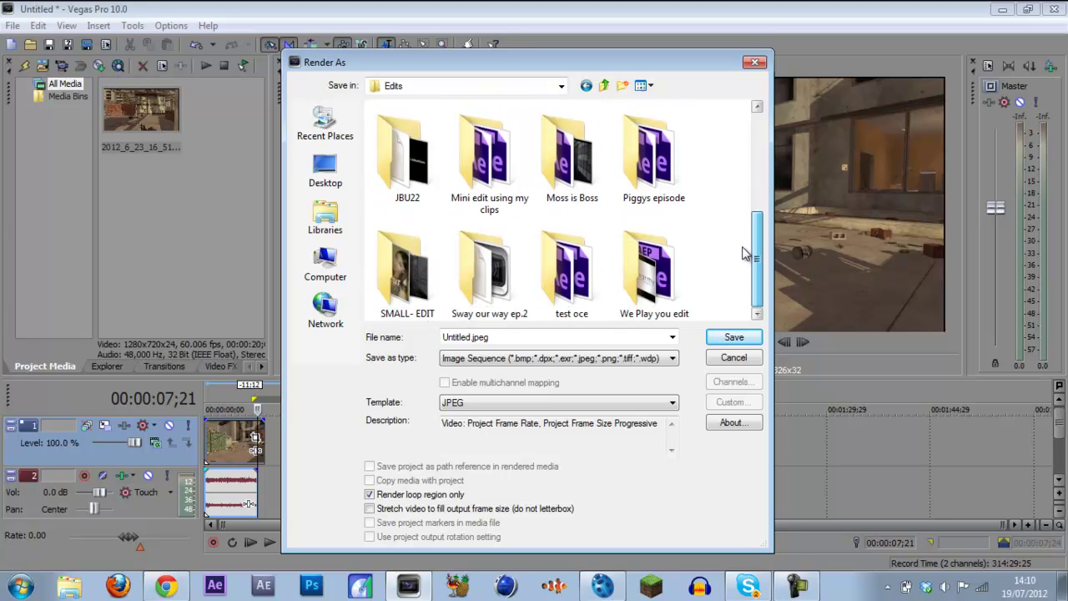
pyautogui.doubleClick(490, 275)
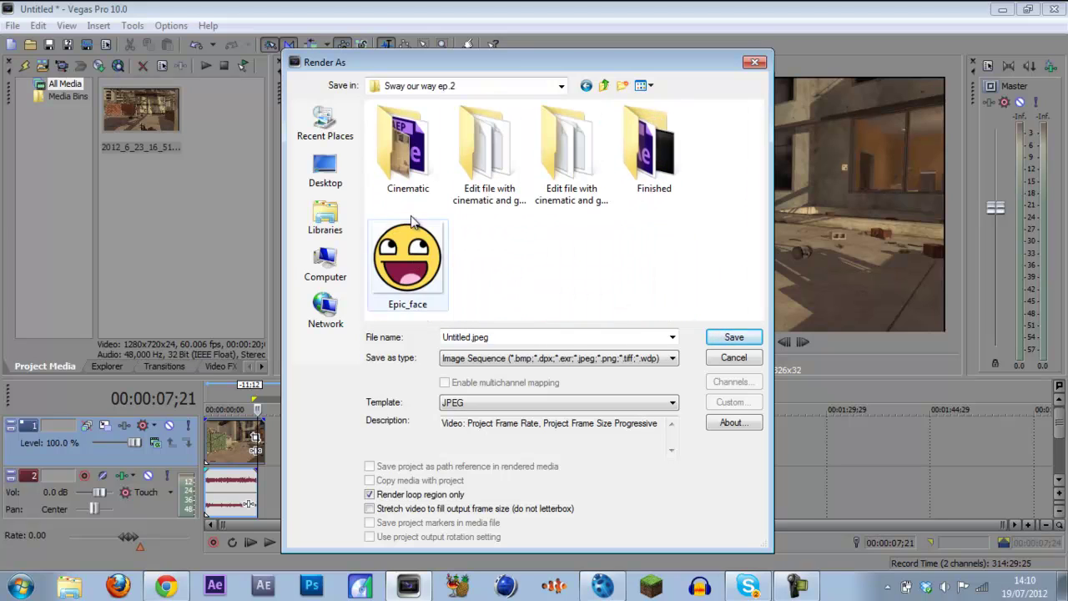
pyautogui.doubleClick(425, 179)
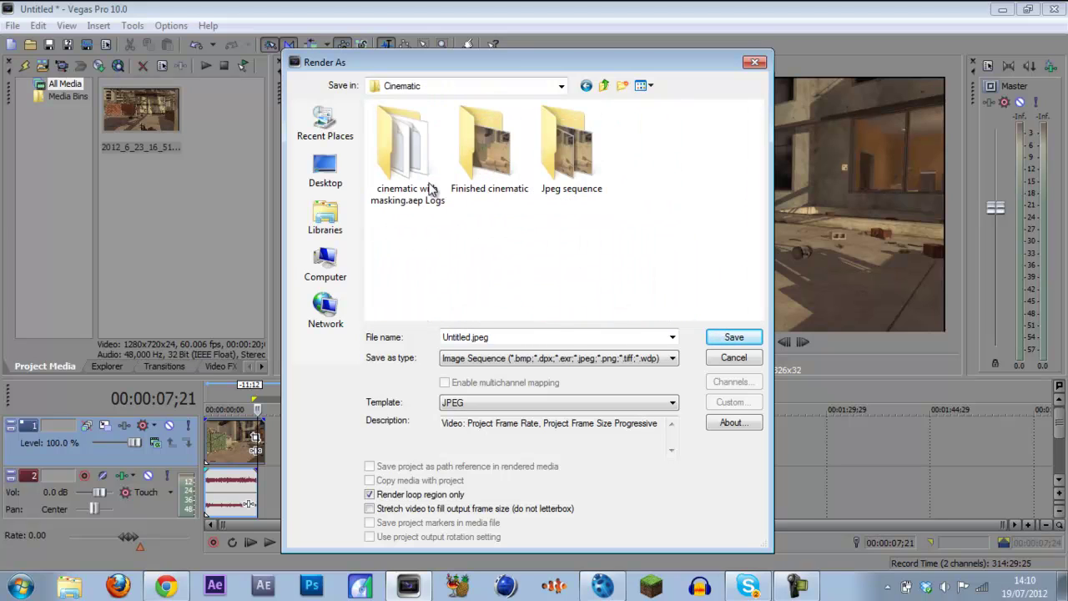
pyautogui.doubleClick(559, 164)
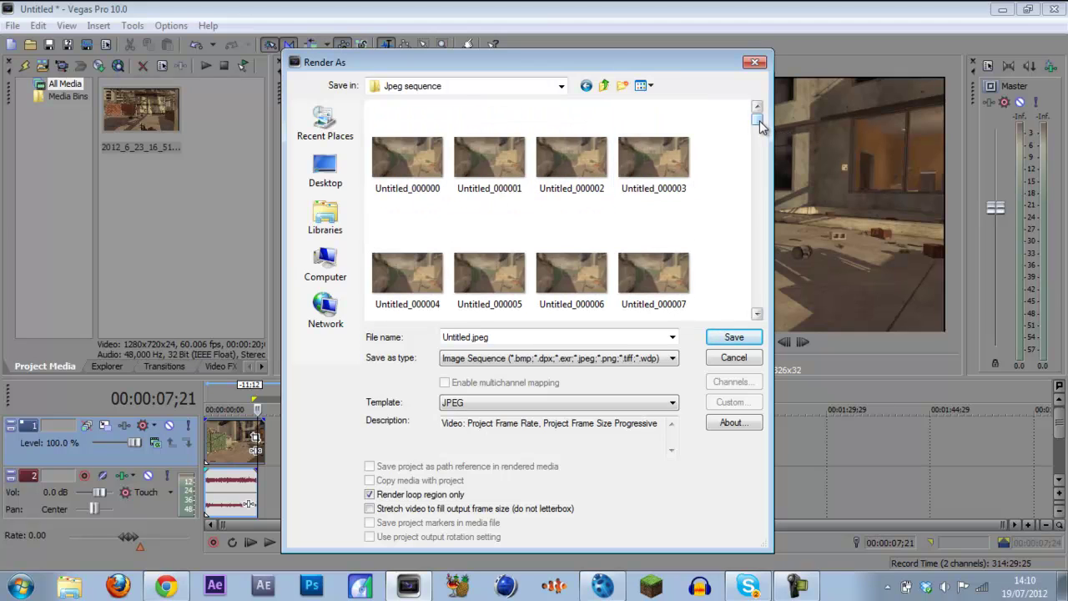
pyautogui.moveTo(761, 125); pyautogui.dragTo(778, 86)
# - Cancel the render and close Vegas Pro without saving the project
pyautogui.click(755, 62)
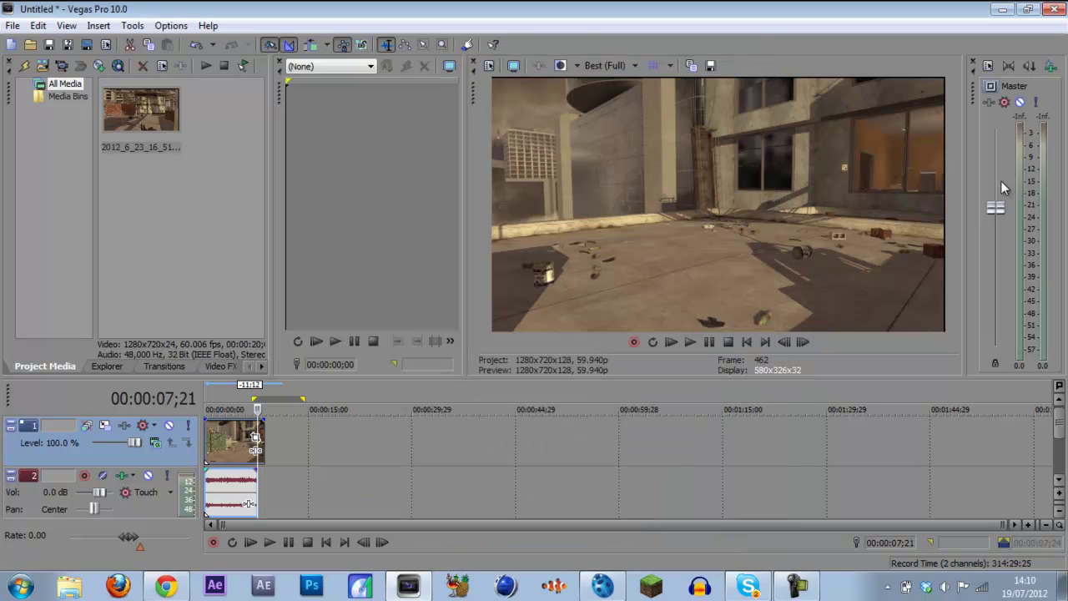
pyautogui.click(1049, 9)
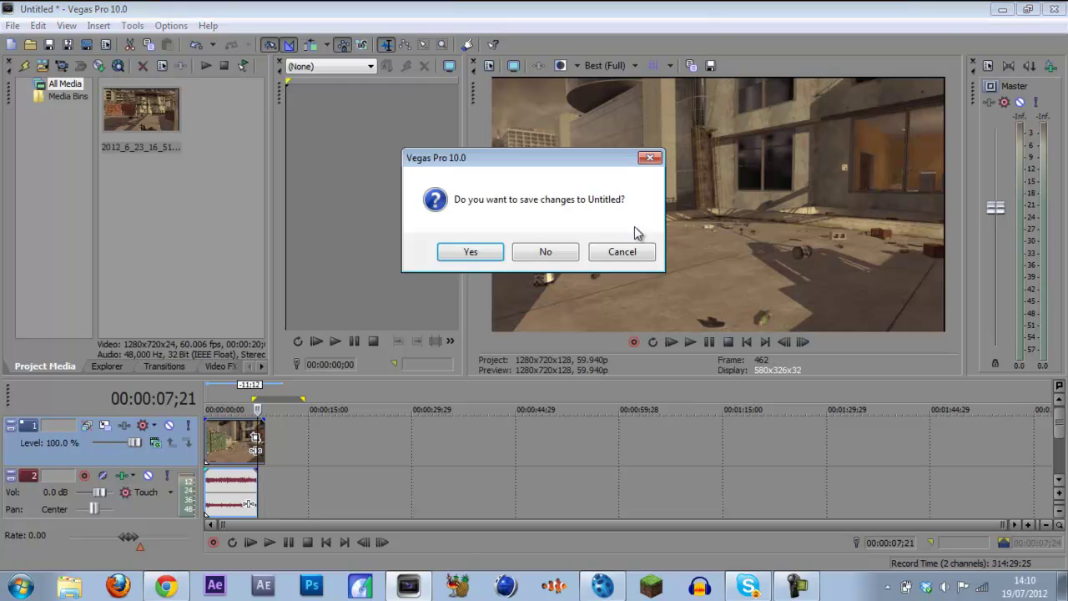
pyautogui.click(547, 251)
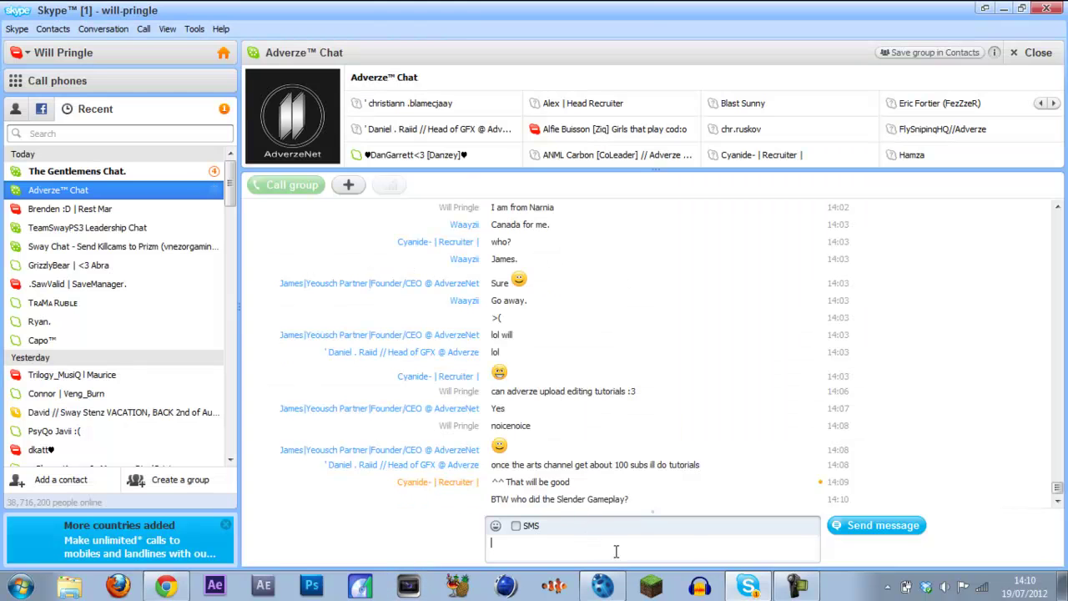
# - Switch to boujou, start importing a sequence and browse to the Videos folder of the user's profile
pyautogui.click(600, 588)
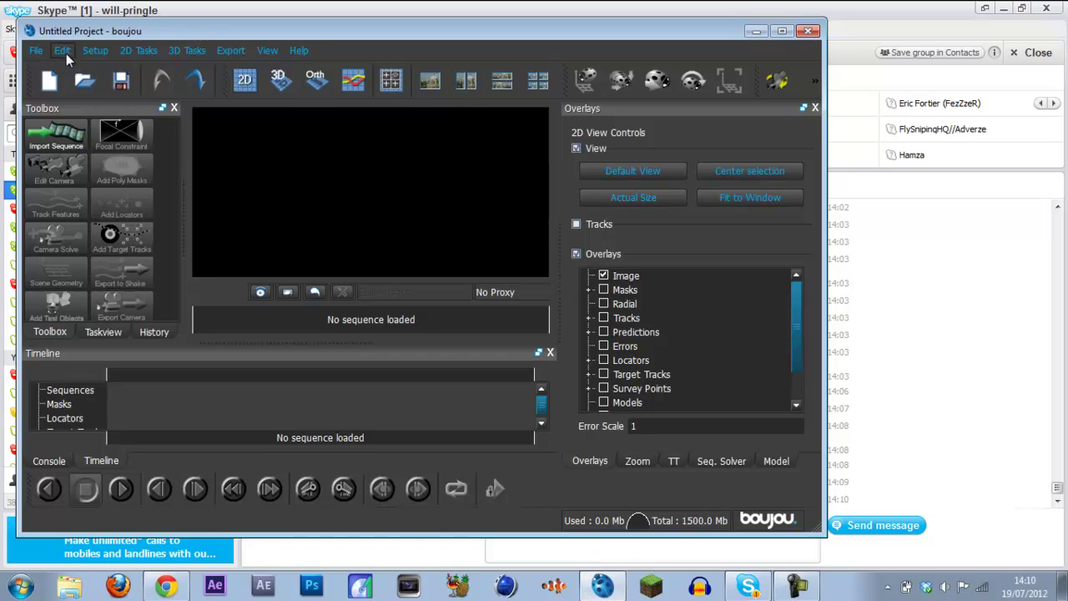
pyautogui.click(71, 148)
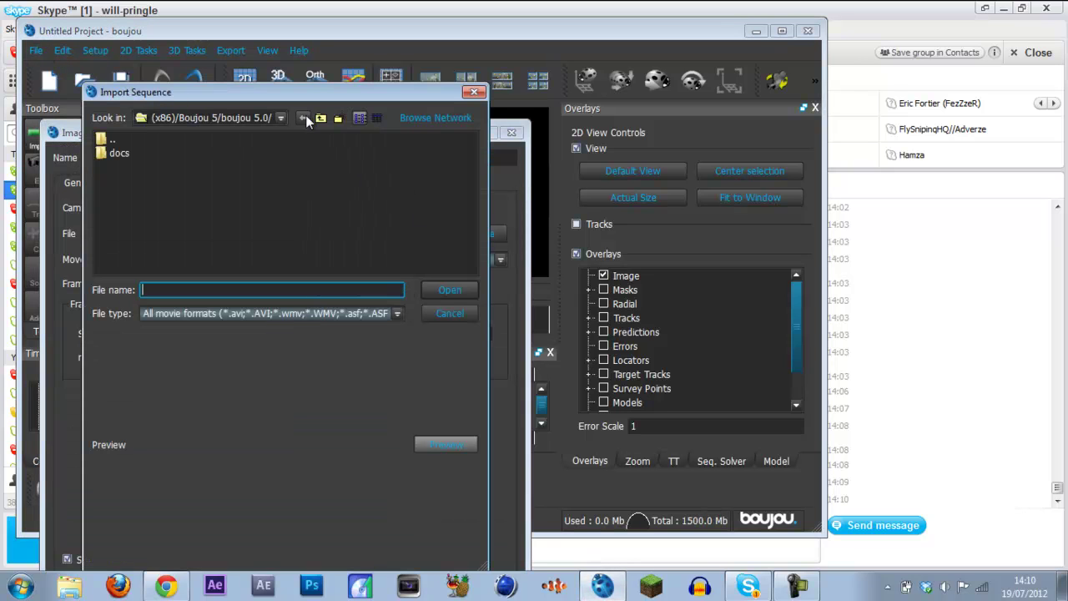
pyautogui.click(320, 117)
pyautogui.click(321, 118)
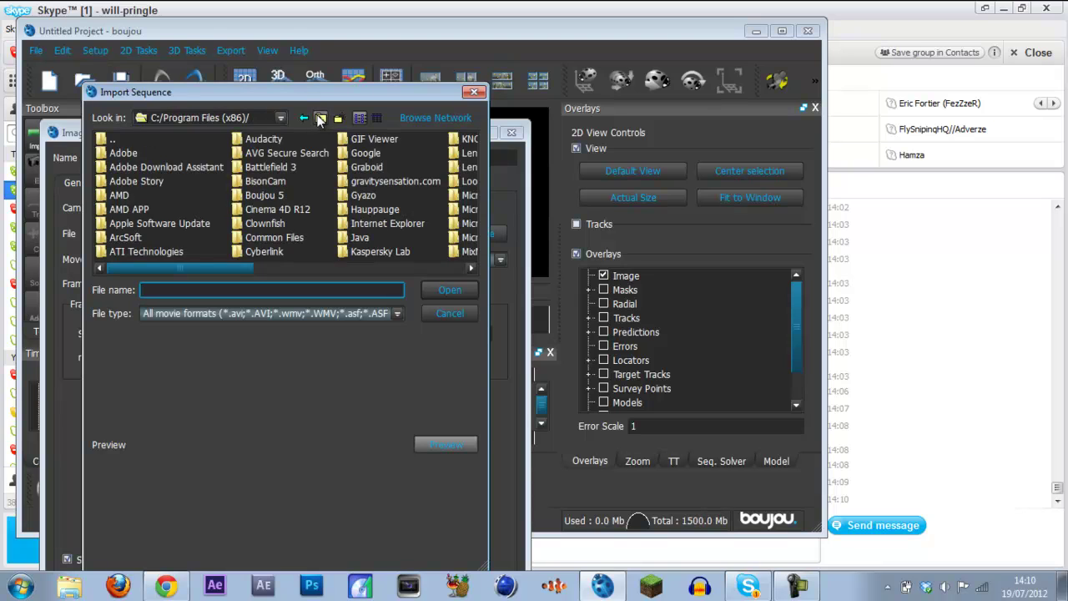
pyautogui.click(320, 117)
pyautogui.doubleClick(134, 224)
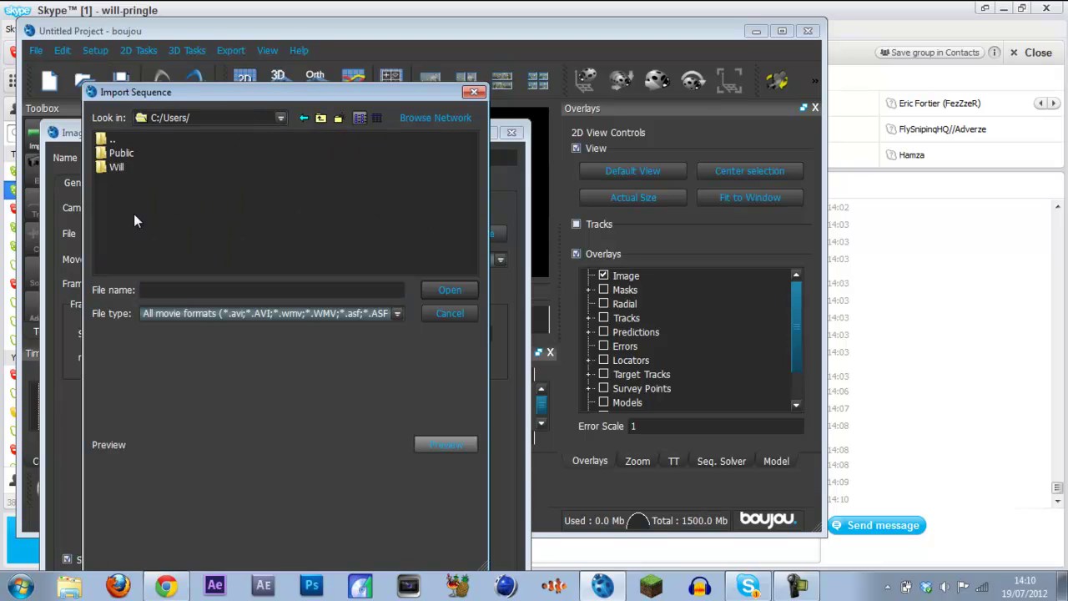
pyautogui.doubleClick(121, 167)
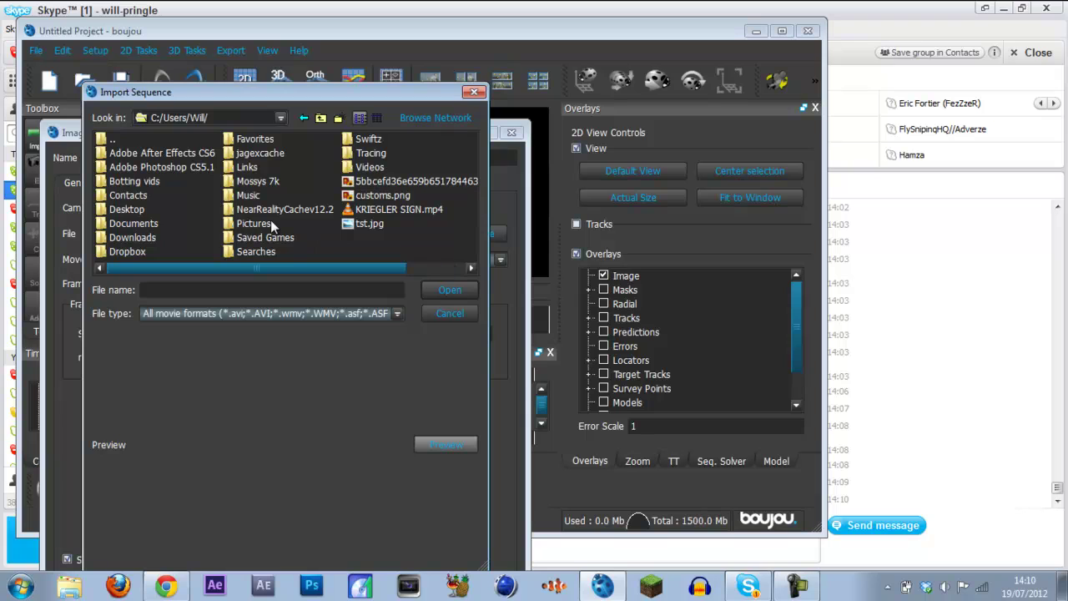
pyautogui.doubleClick(370, 167)
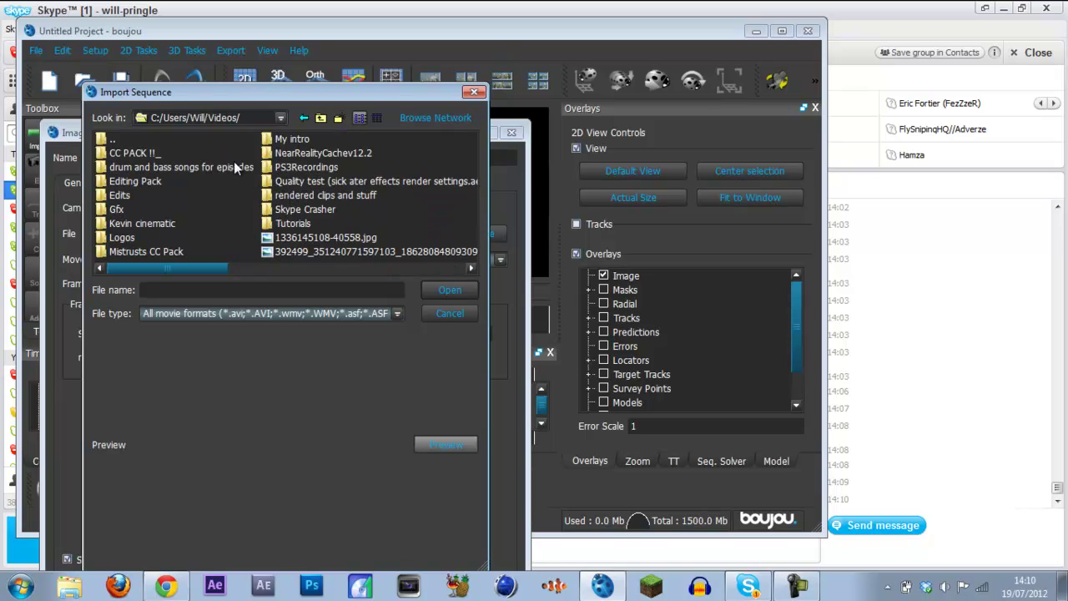
# - Load the image sequence starting at Untitled_000000.jpeg from Edits/Sway our way ep.2/Cinematic/Jpeg sequence
pyautogui.doubleClick(122, 197)
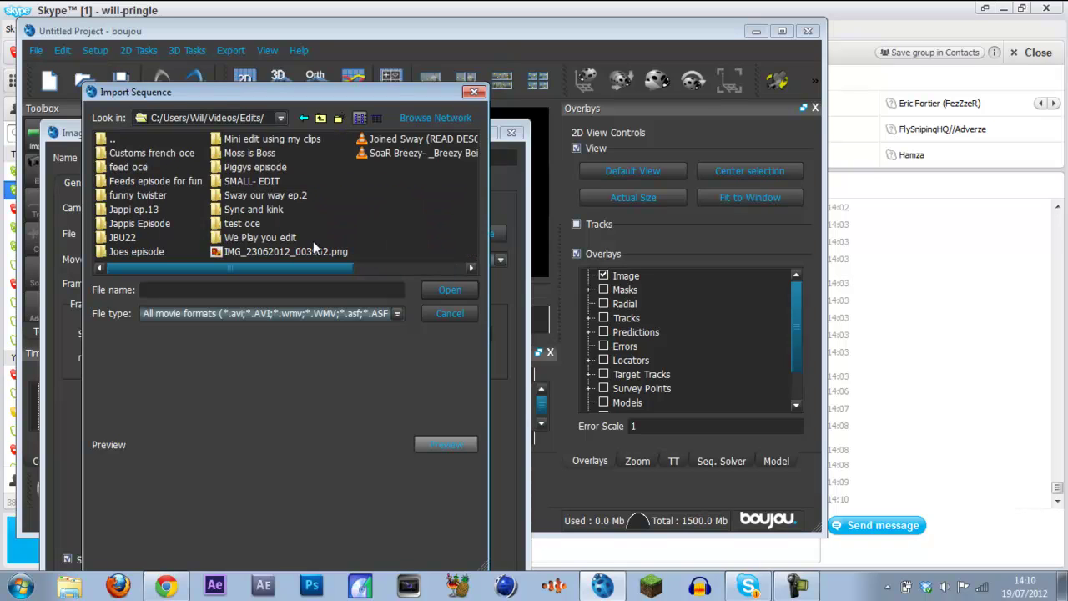
pyautogui.doubleClick(258, 196)
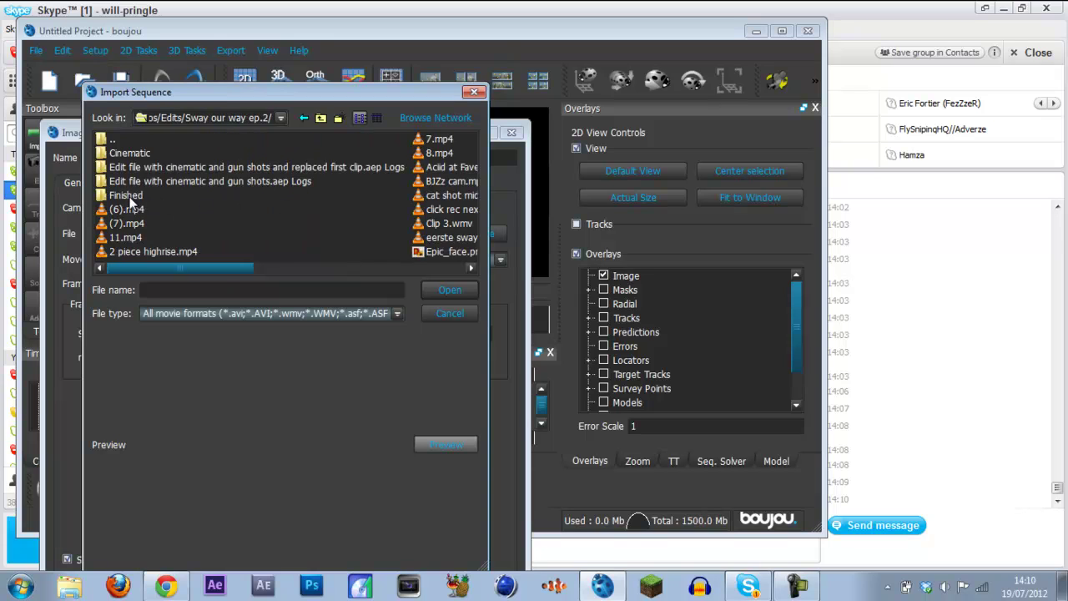
pyautogui.doubleClick(149, 155)
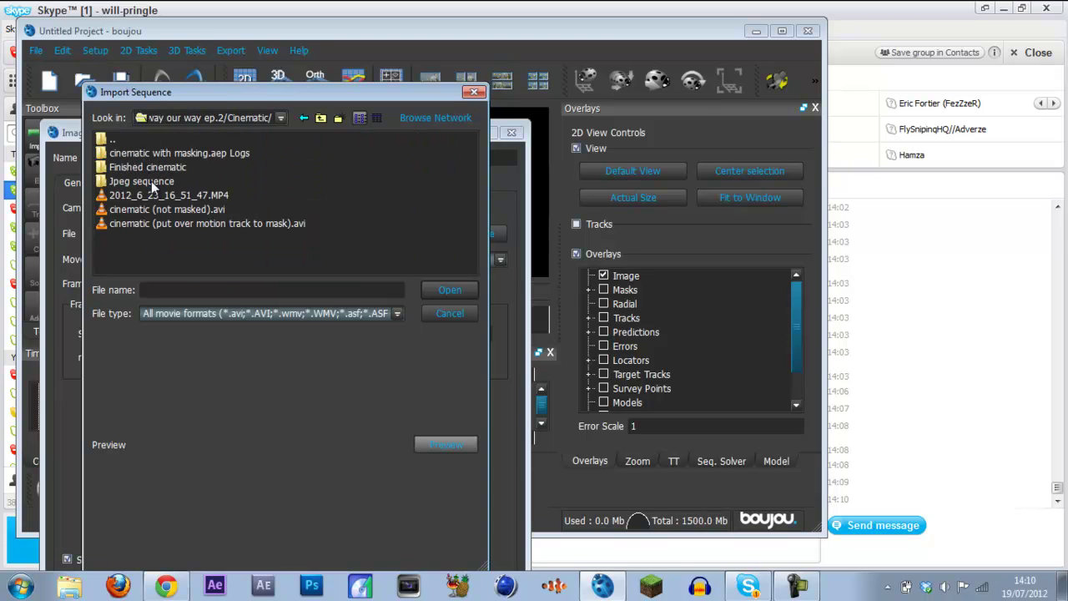
pyautogui.click(151, 181)
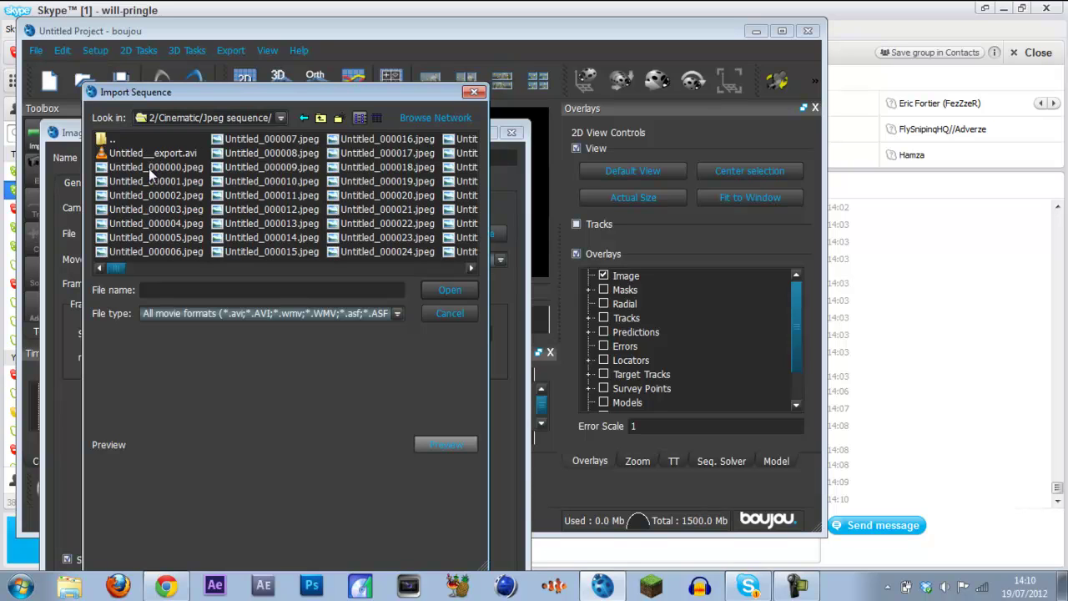
pyautogui.click(148, 167)
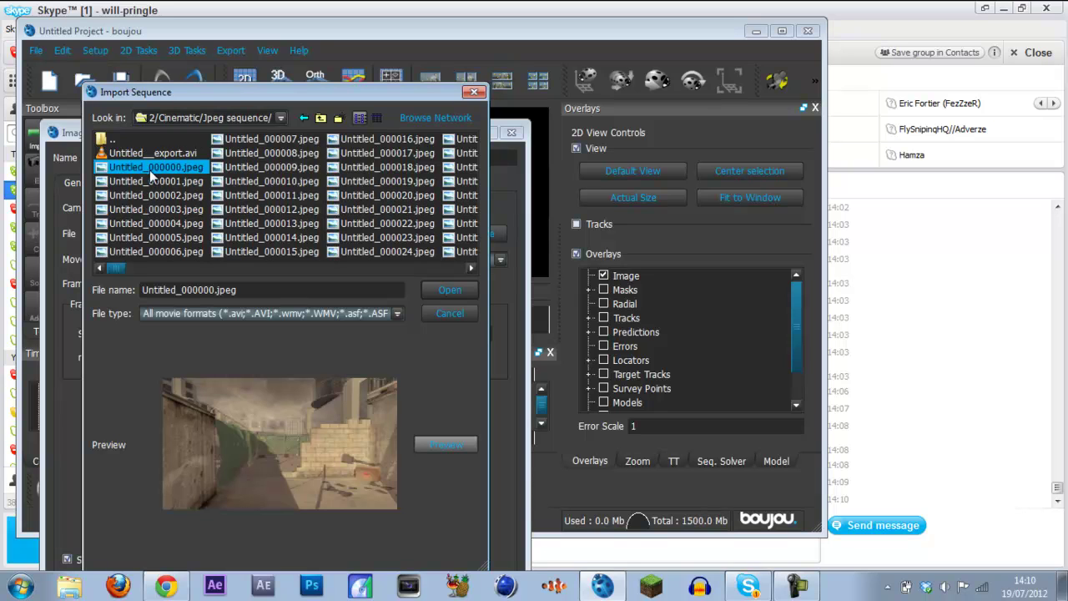
pyautogui.click(425, 291)
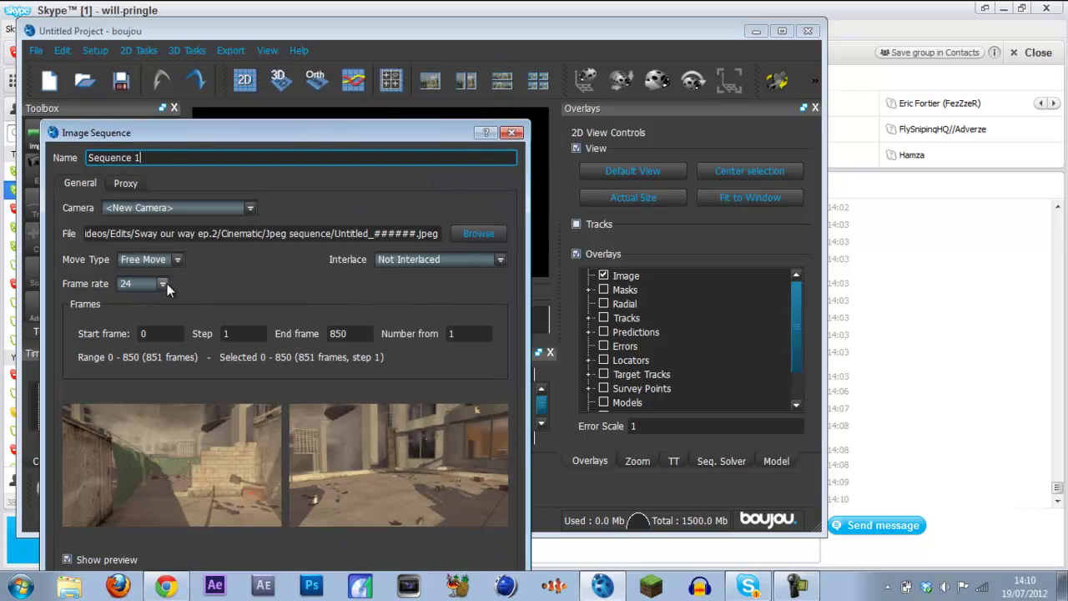
# - Set the image sequence's frame rate to 59.94 and complete the import
pyautogui.click(163, 284)
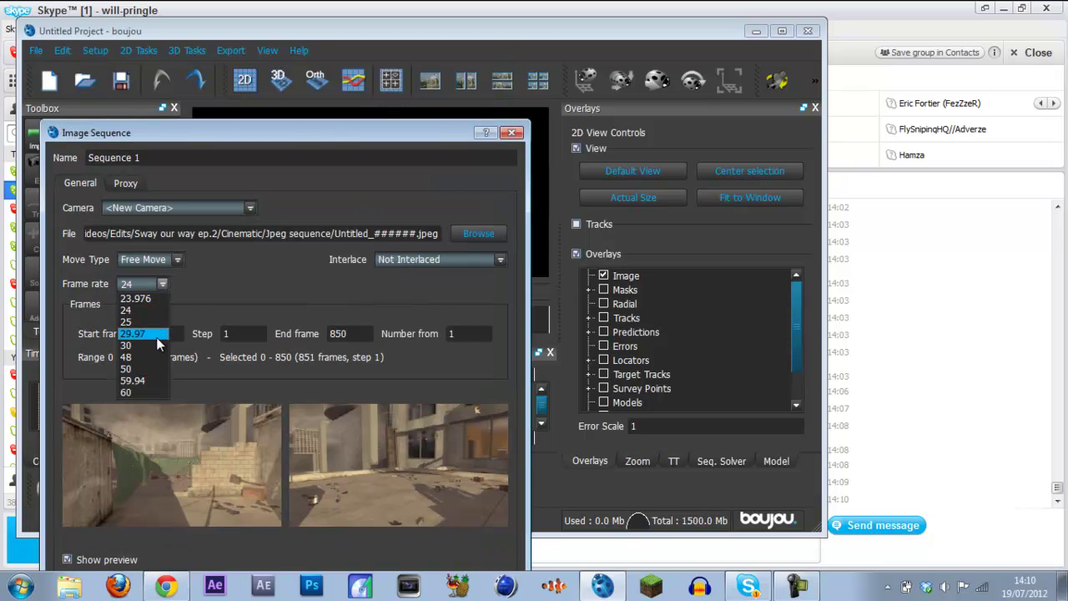
pyautogui.click(136, 381)
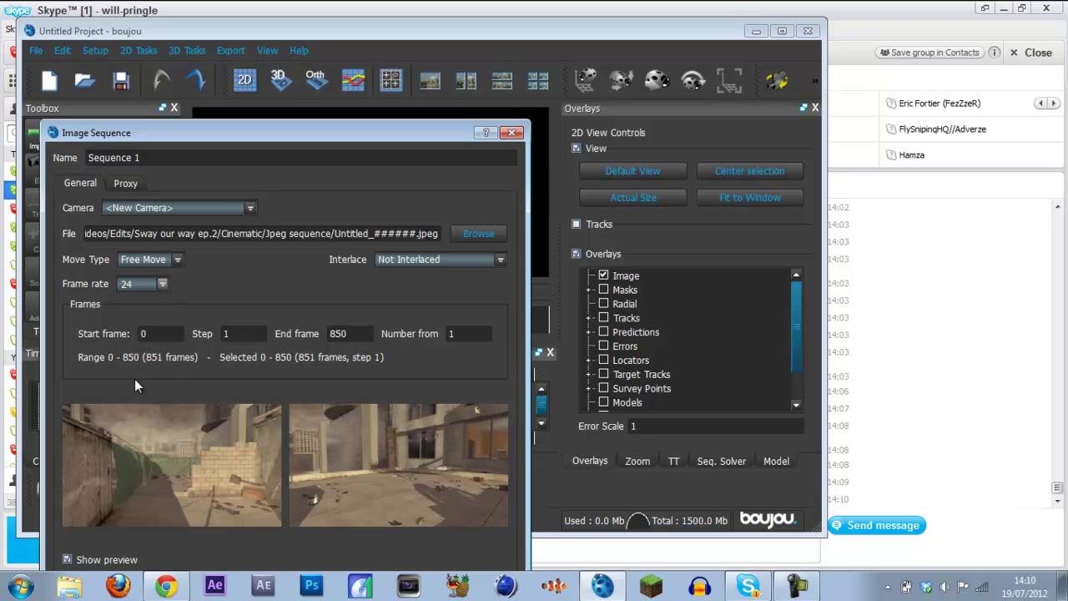
pyautogui.moveTo(350, 135); pyautogui.dragTo(385, 53)
pyautogui.click(442, 510)
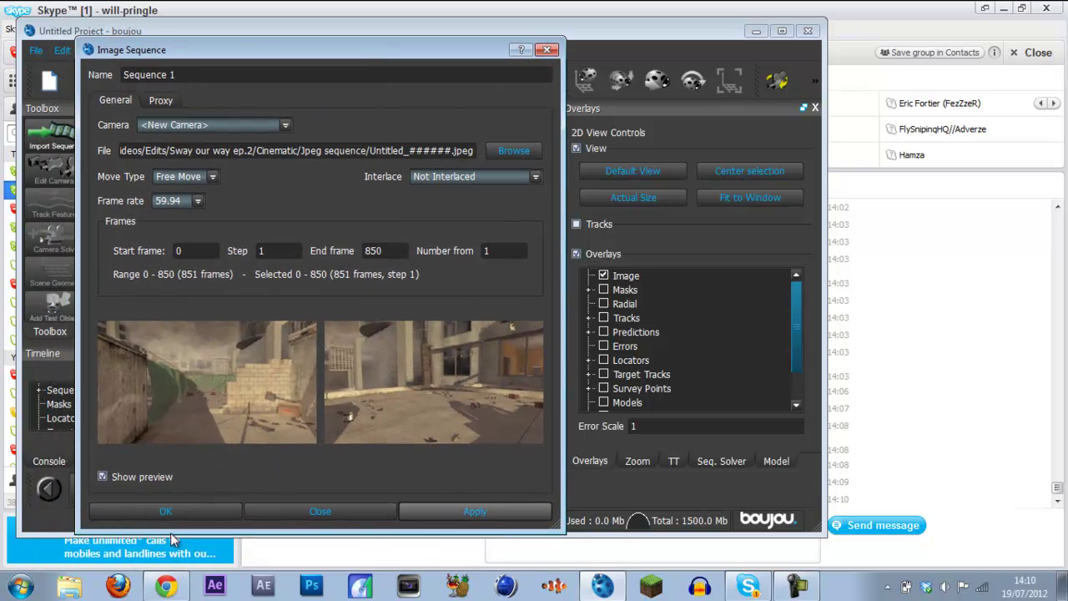
pyautogui.click(282, 512)
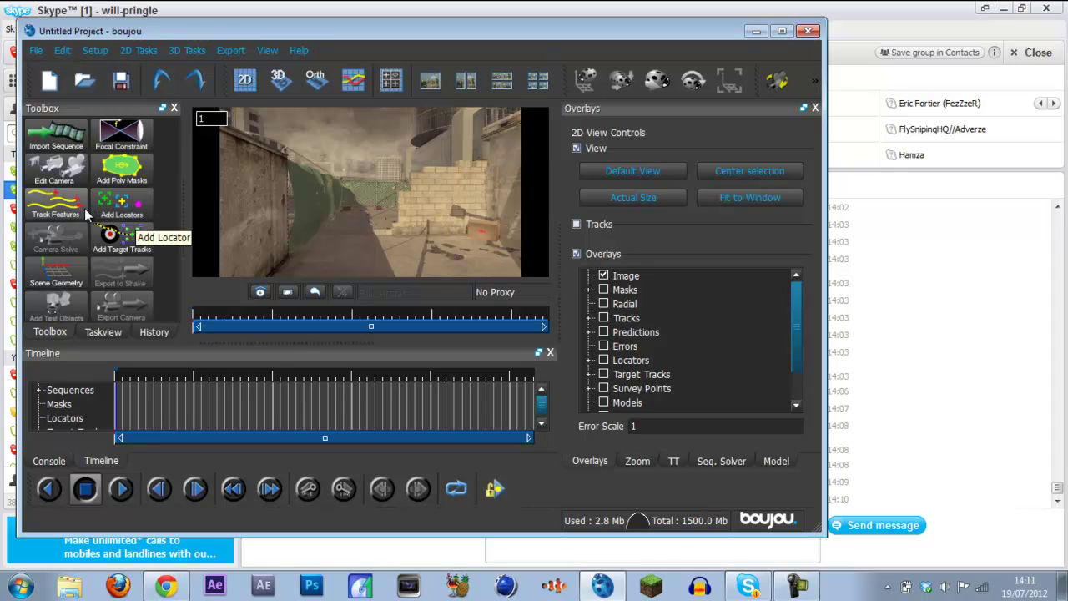
# - Track features across all frames of Sequence 1 and run a full camera solve with camera path smoothness optimization
pyautogui.click(80, 209)
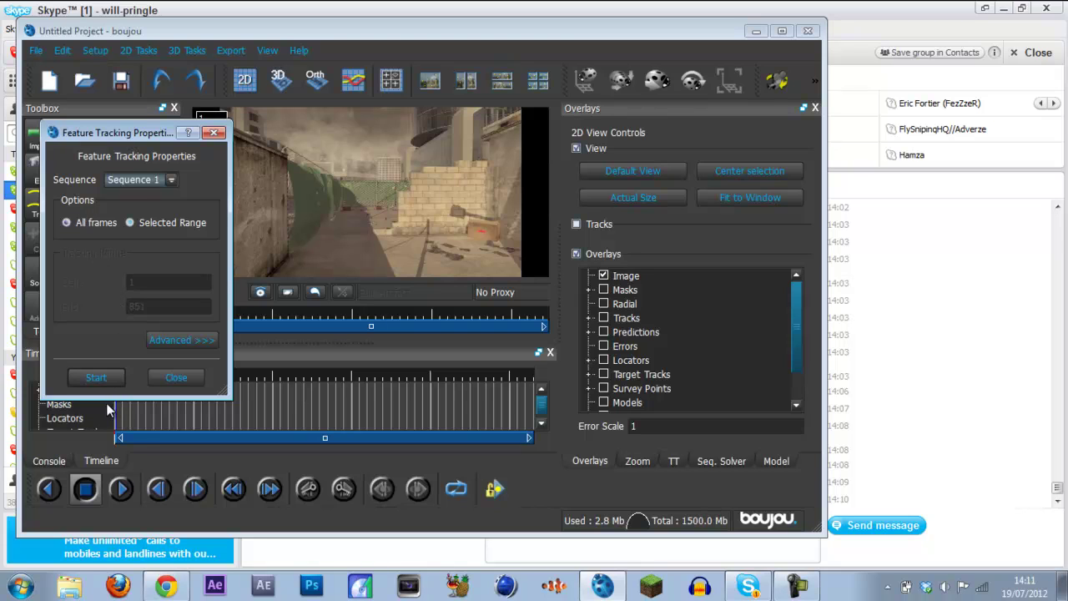
pyautogui.click(96, 379)
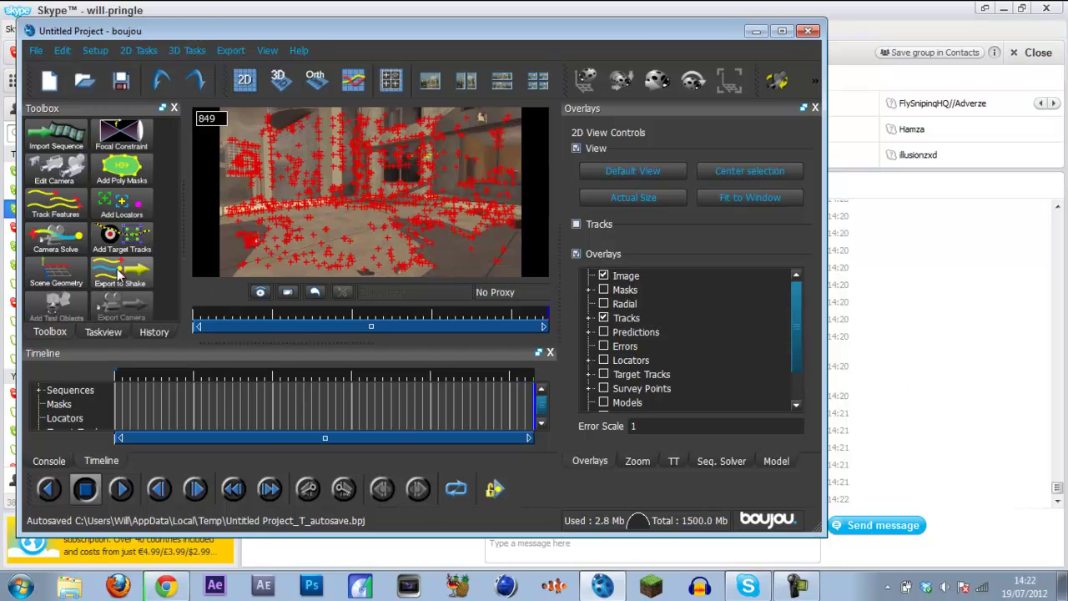
pyautogui.click(48, 247)
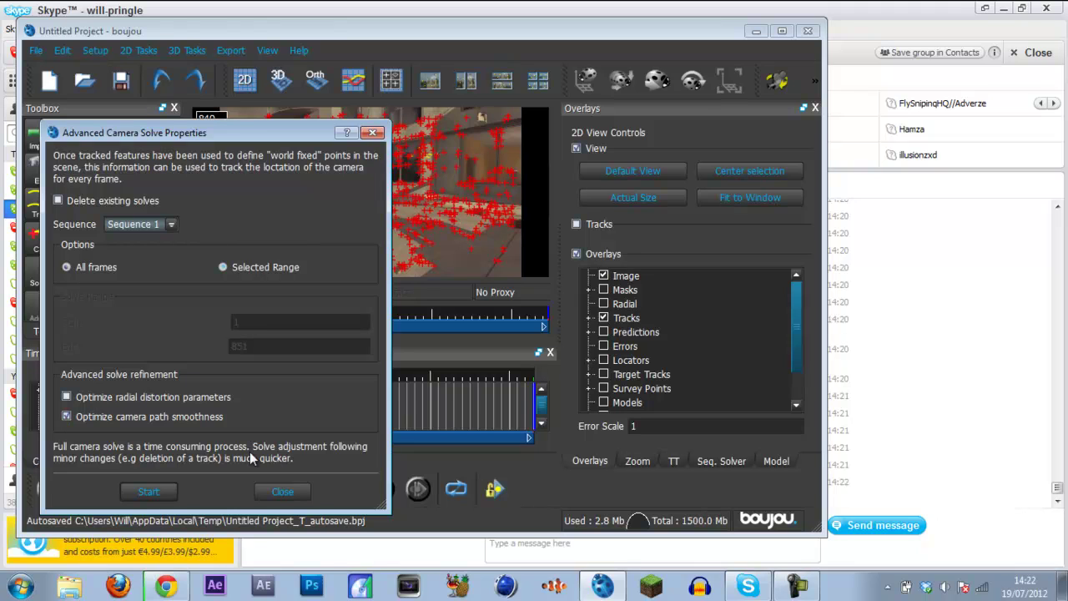
pyautogui.click(149, 492)
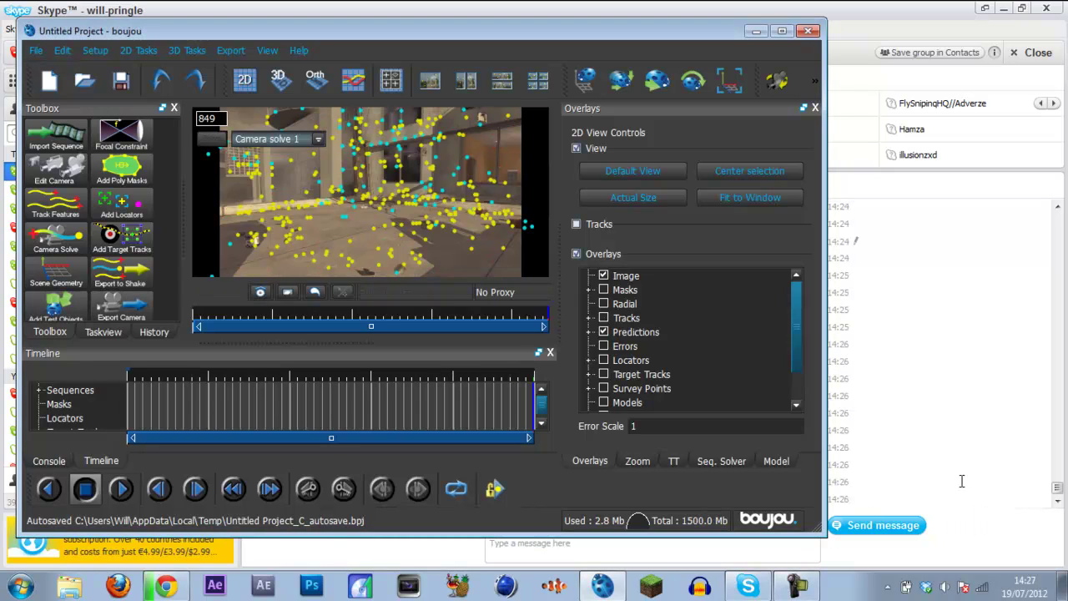
# - Move to frame 679 and add an x-axis coordinate frame hint to the scene geometry
pyautogui.click(211, 376)
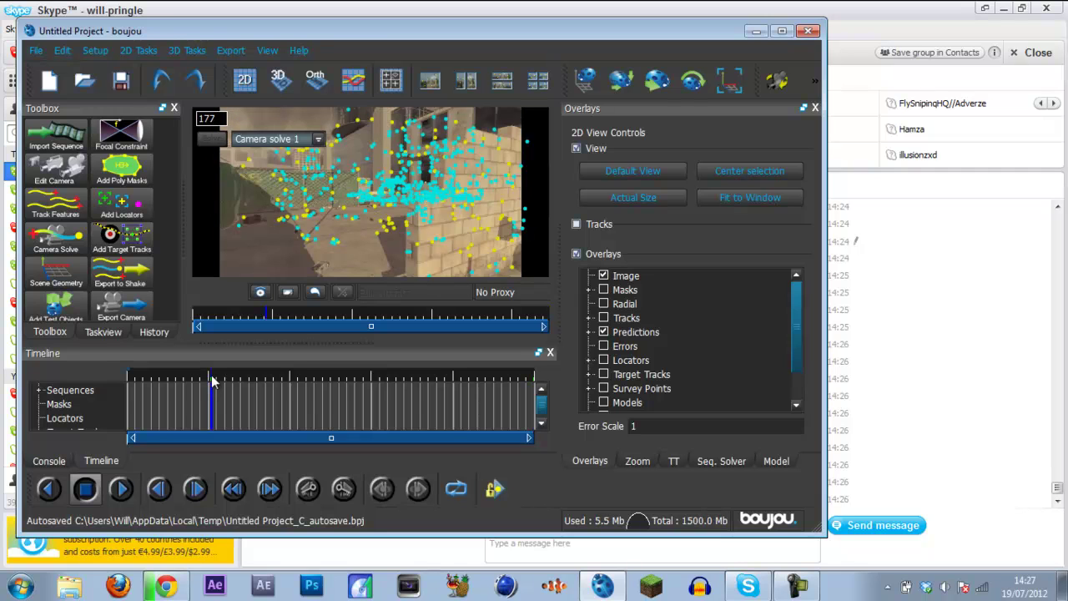
pyautogui.moveTo(212, 382); pyautogui.dragTo(453, 364)
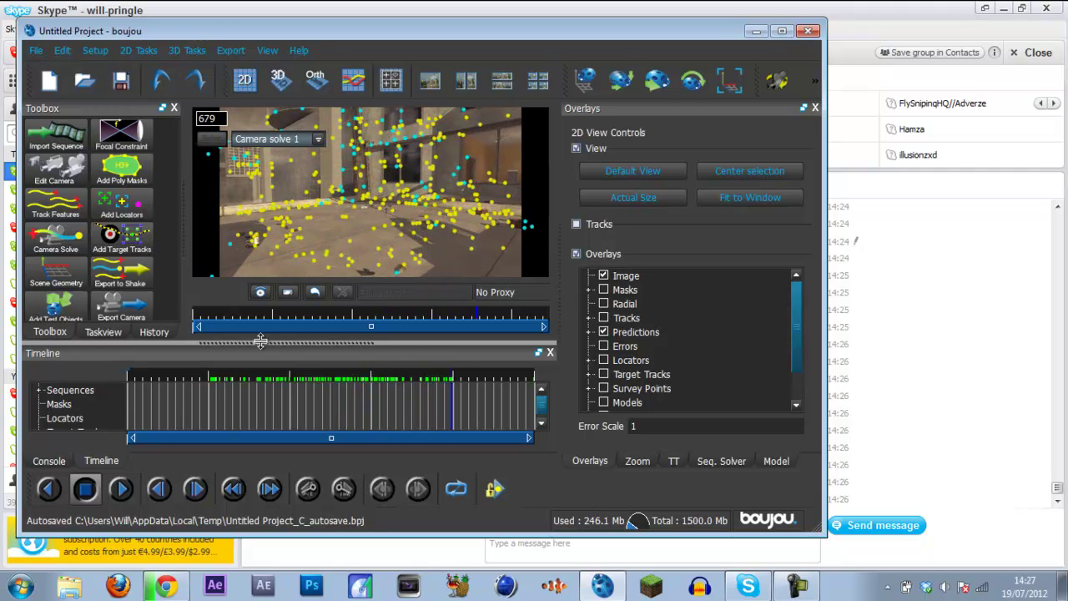
pyautogui.click(59, 287)
pyautogui.moveTo(239, 131); pyautogui.dragTo(663, 60)
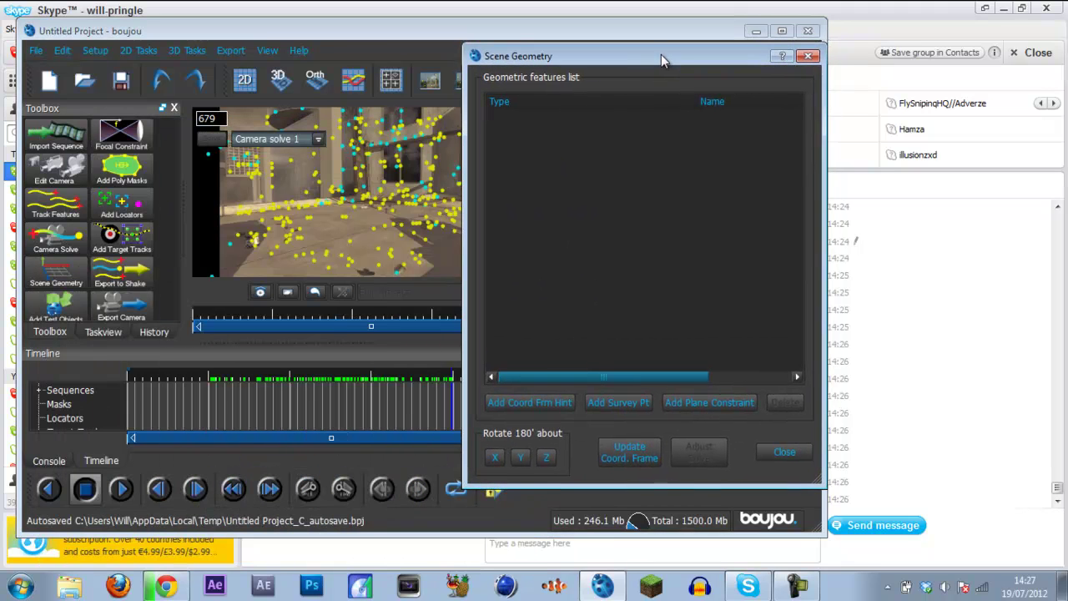
pyautogui.click(542, 408)
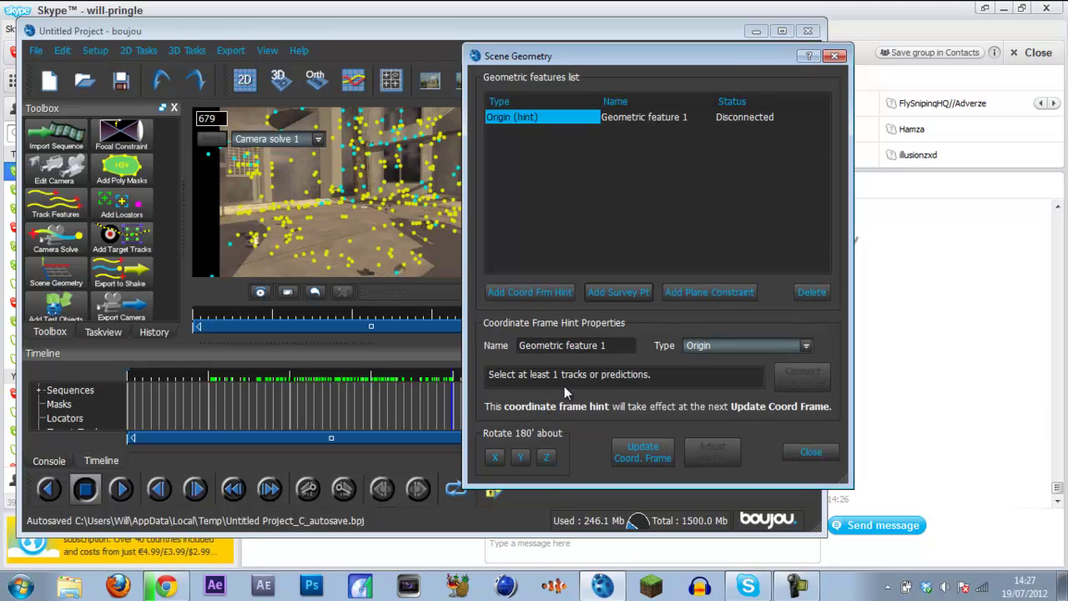
pyautogui.click(705, 344)
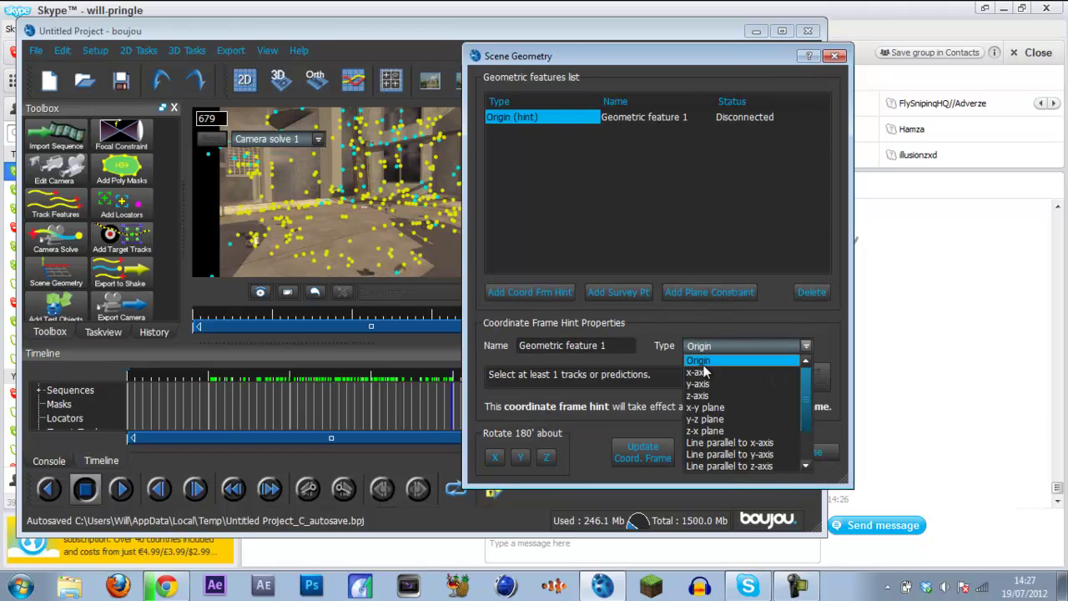
pyautogui.click(703, 371)
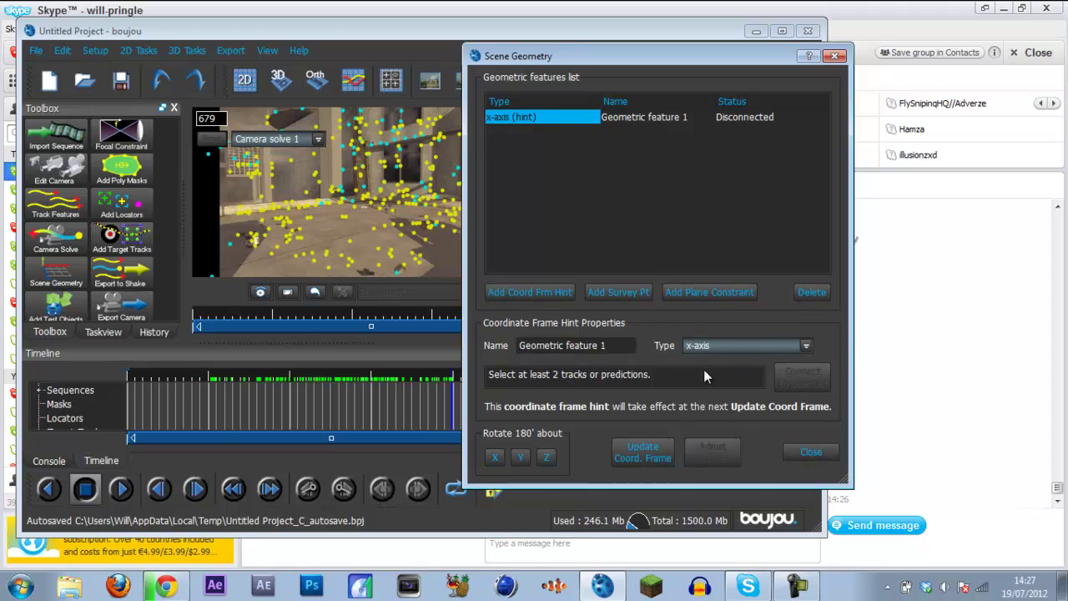
# - Connect the x-axis hint to two neighbouring predicted points on the floor
pyautogui.moveTo(545, 57); pyautogui.dragTo(624, 101)
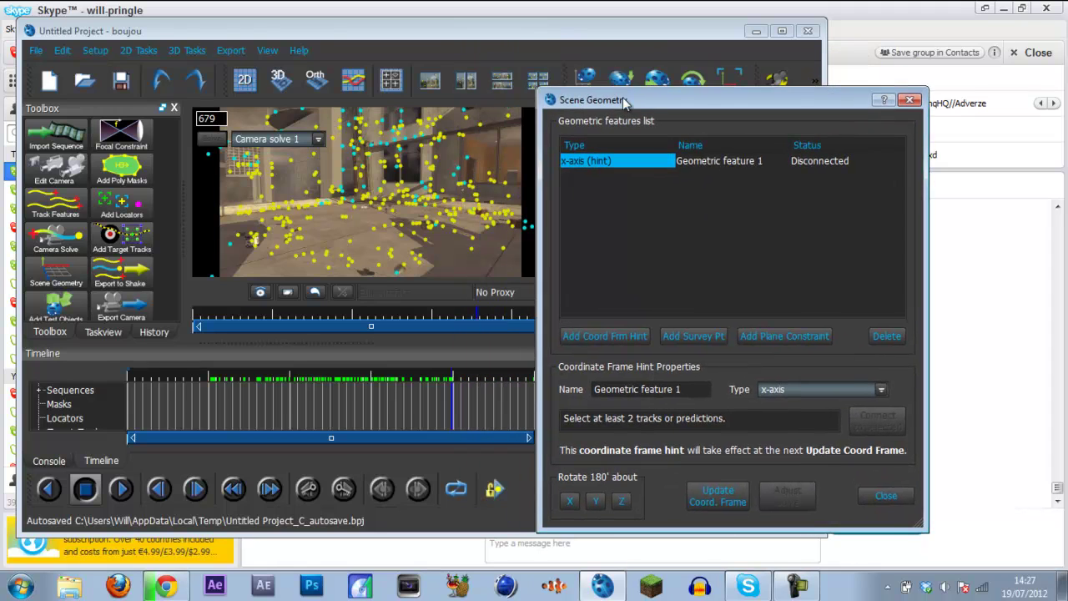
pyautogui.click(349, 242)
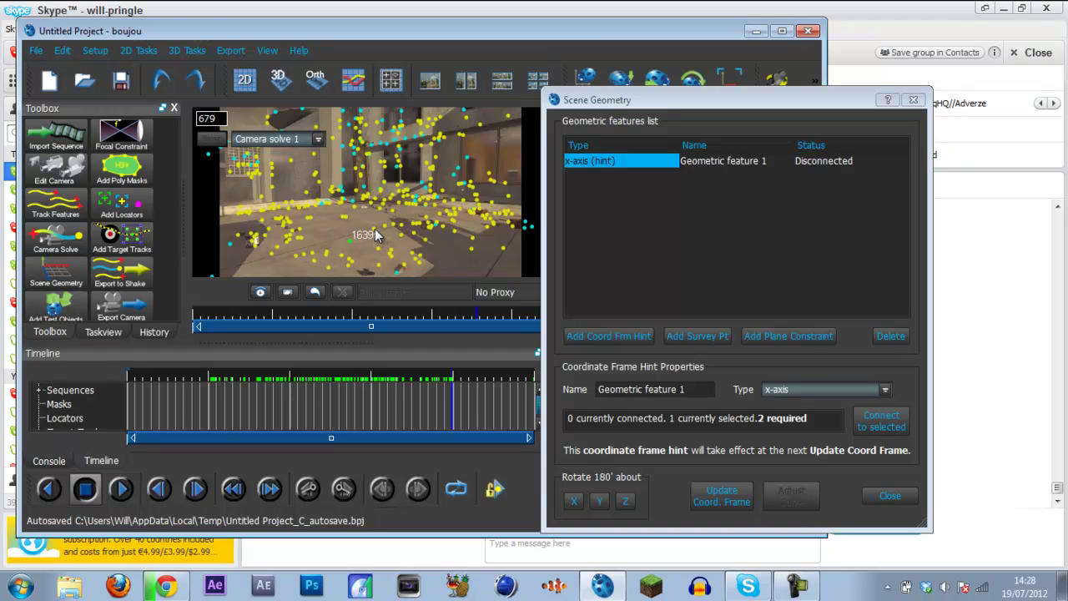
pyautogui.keyDown('ctrl'); pyautogui.click(375, 229); pyautogui.keyUp('ctrl')
pyautogui.click(868, 420)
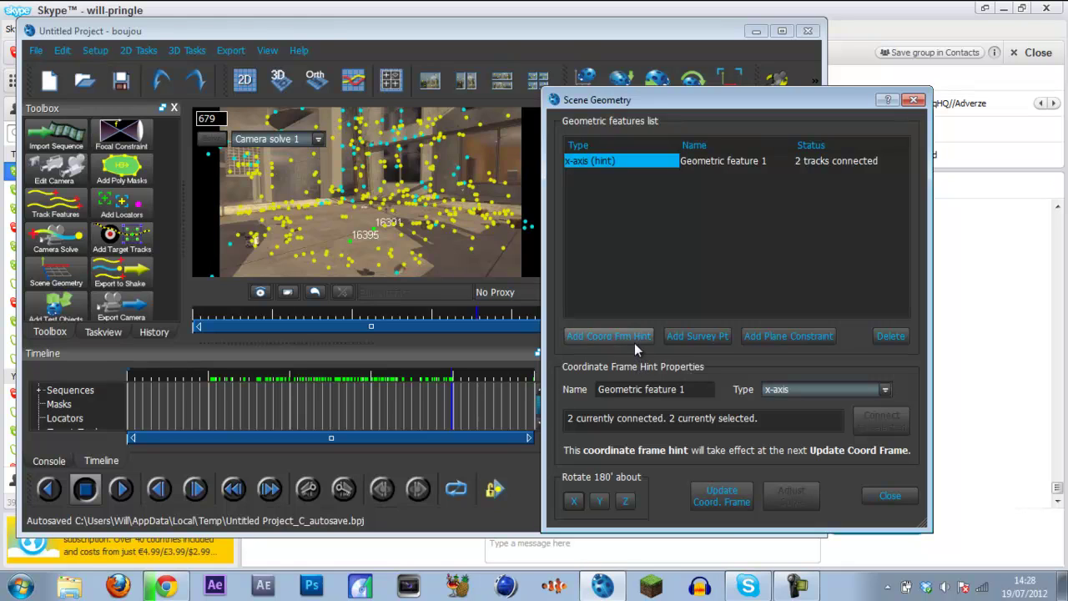
# - Add a z-axis hint connected to floor points 15765 and 14123, and update the coordinate frame
pyautogui.click(634, 343)
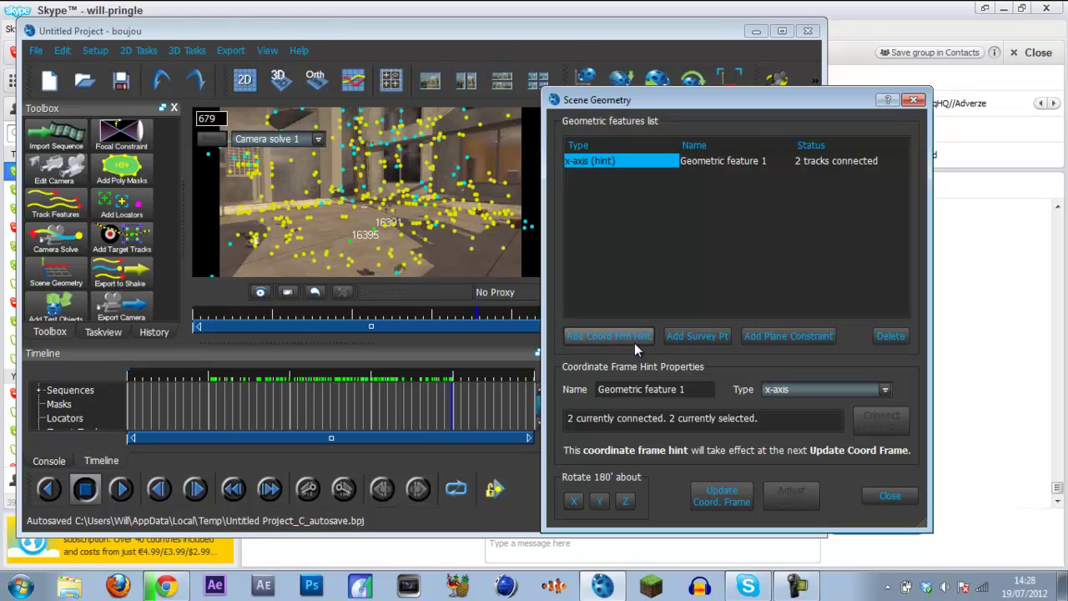
pyautogui.click(822, 390)
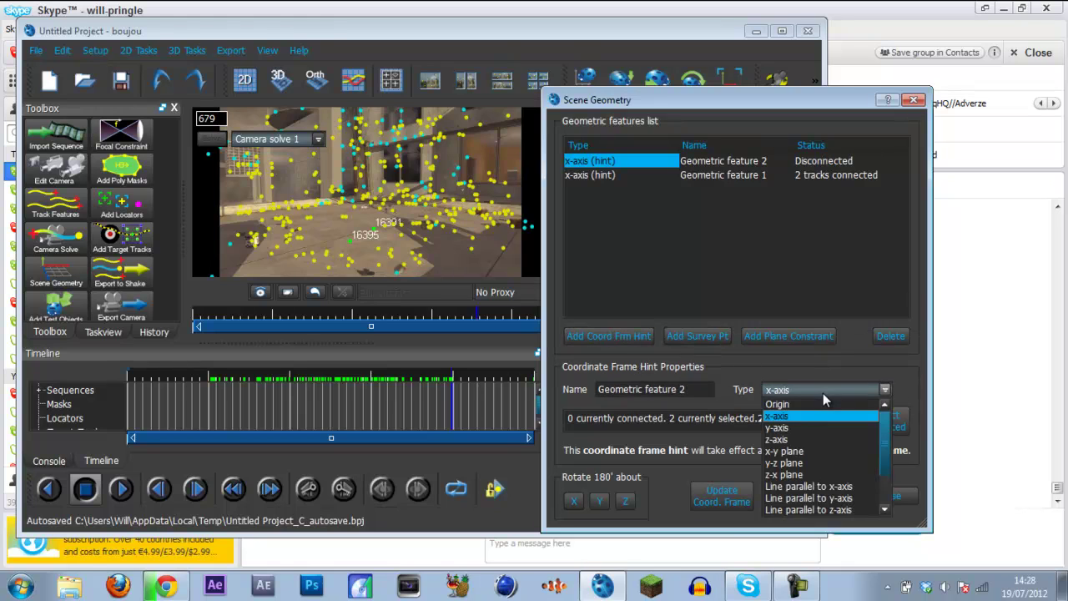
pyautogui.click(794, 440)
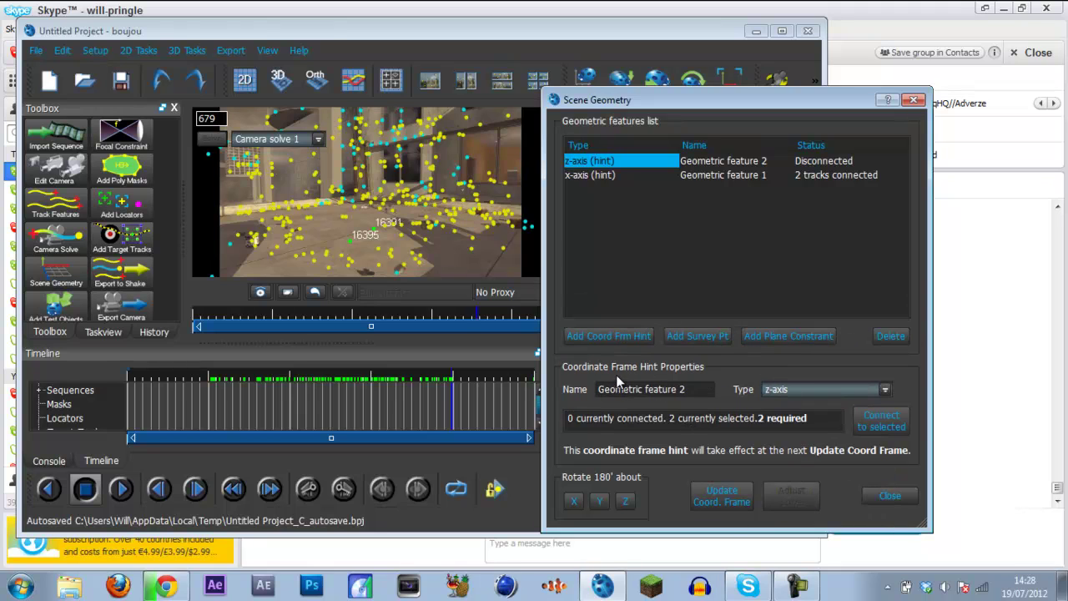
pyautogui.click(390, 241)
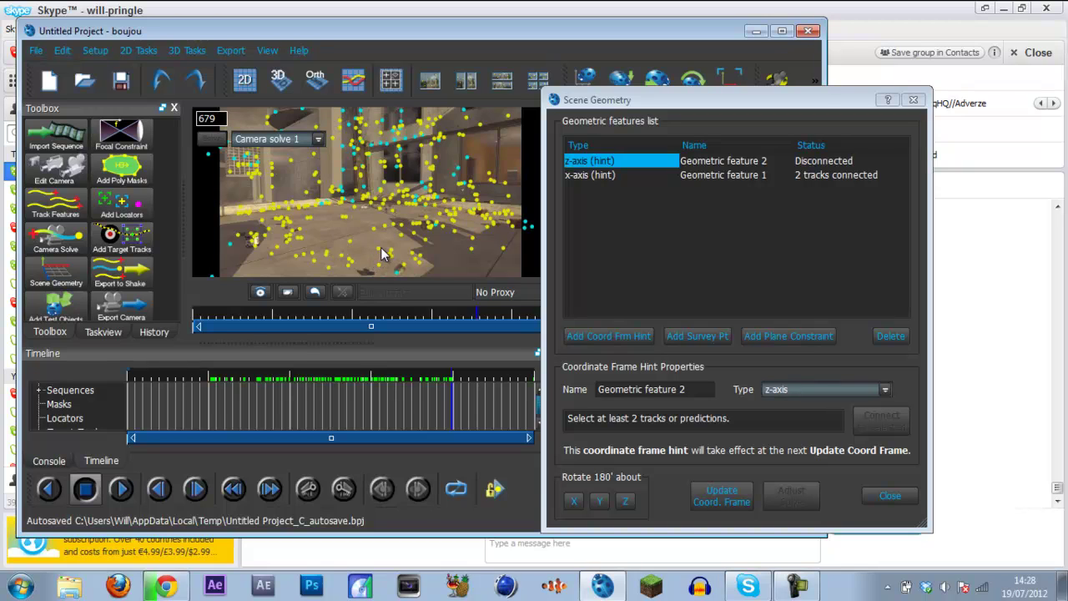
pyautogui.click(381, 251)
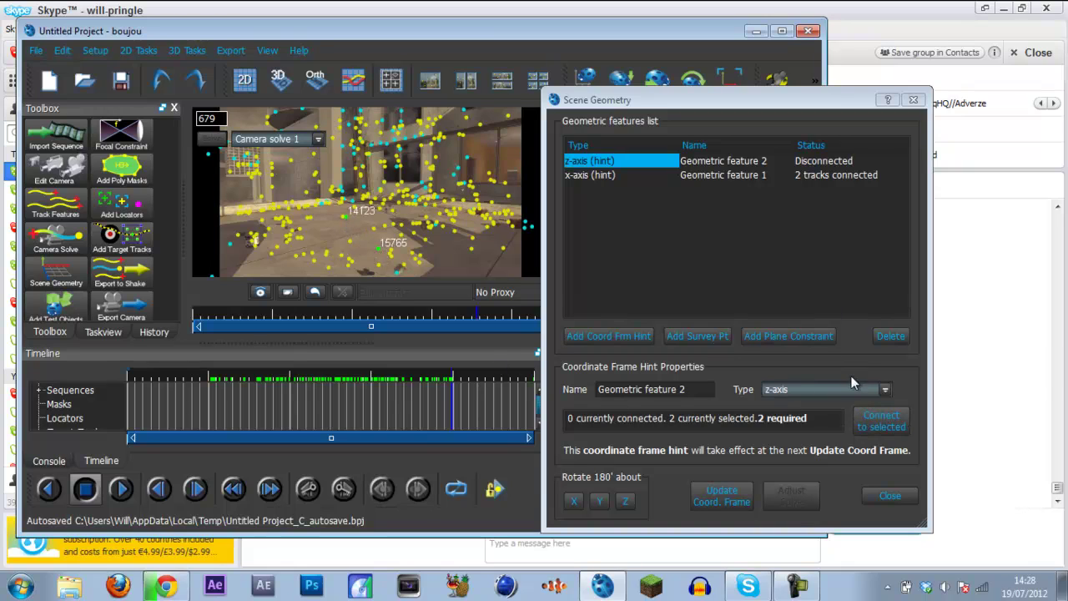
pyautogui.click(853, 419)
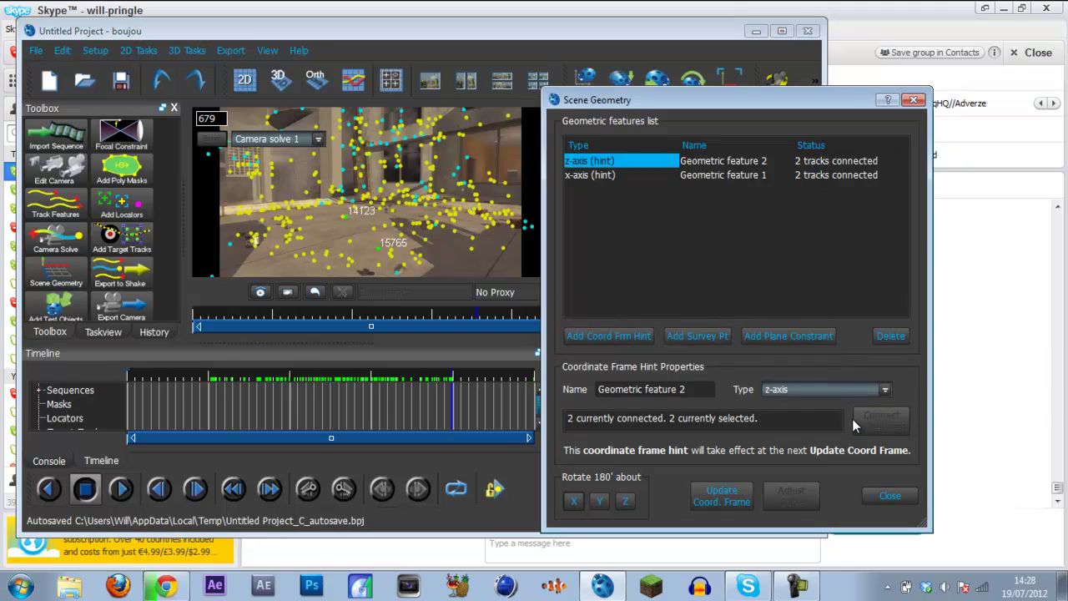
pyautogui.click(705, 497)
pyautogui.click(872, 494)
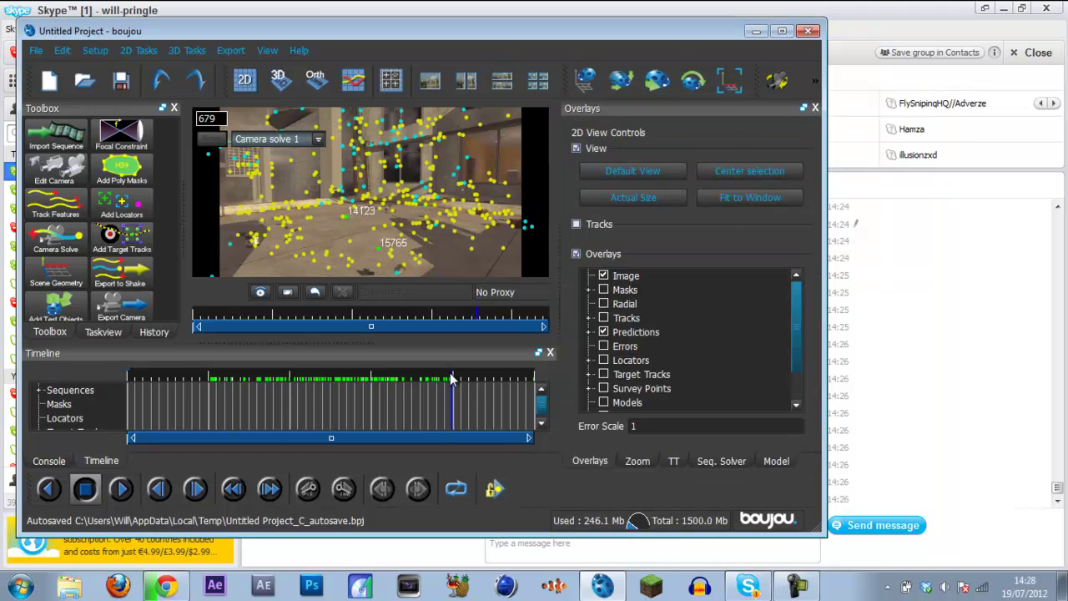
# - Insert a solid Ladybird test object without alignment at frame 481 and check how it tracks up to frame 666
pyautogui.moveTo(450, 372); pyautogui.dragTo(358, 371)
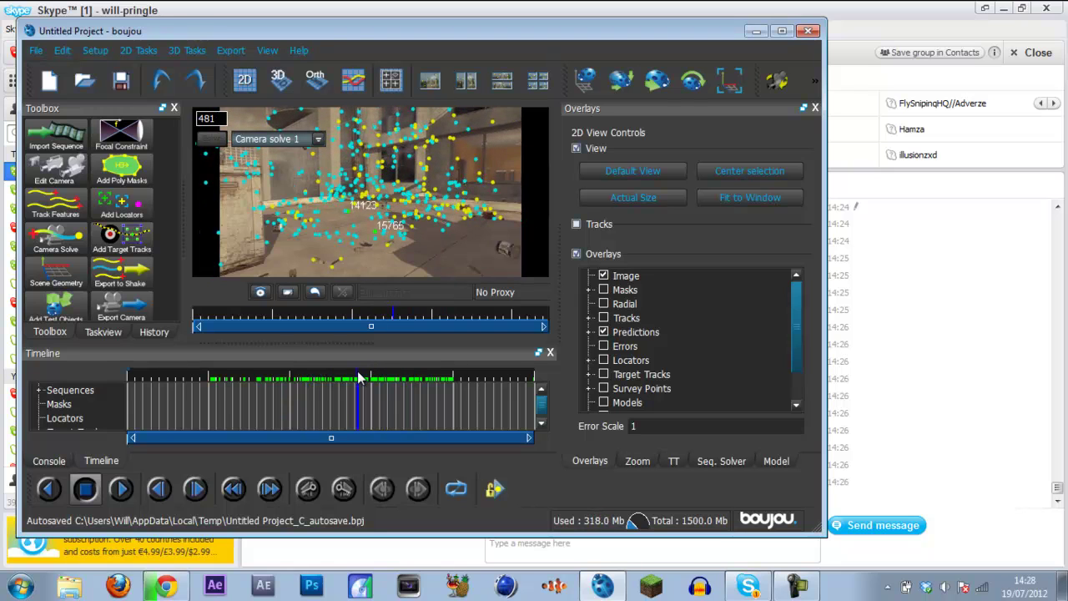
pyautogui.click(56, 307)
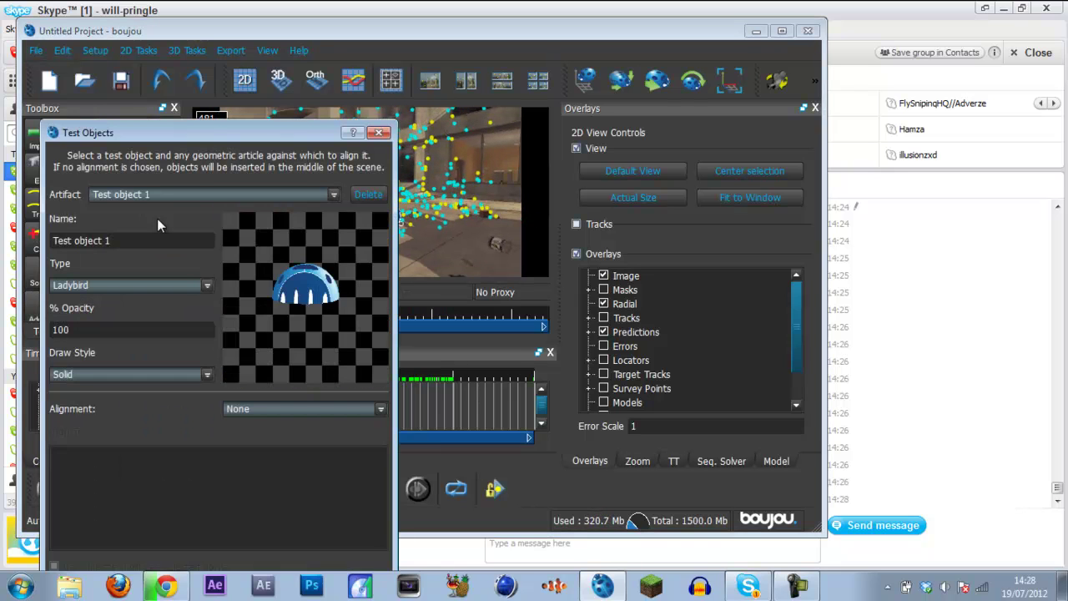
pyautogui.click(379, 134)
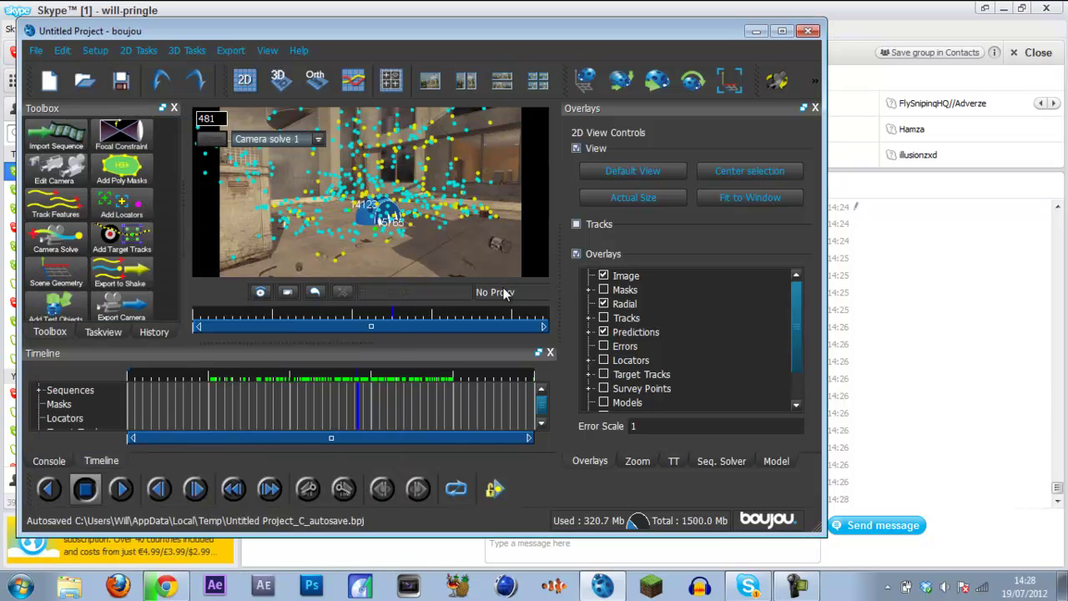
pyautogui.moveTo(360, 373); pyautogui.dragTo(447, 393)
# - Delete the test objects from the scene
pyautogui.click(73, 311)
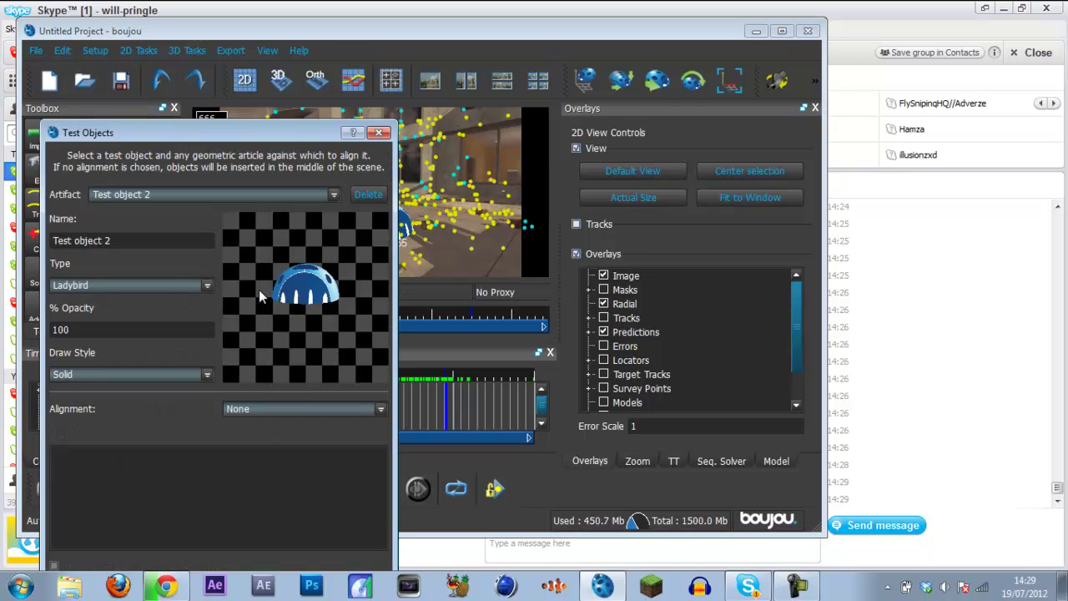
pyautogui.click(333, 195)
pyautogui.click(307, 224)
pyautogui.click(360, 200)
pyautogui.click(379, 135)
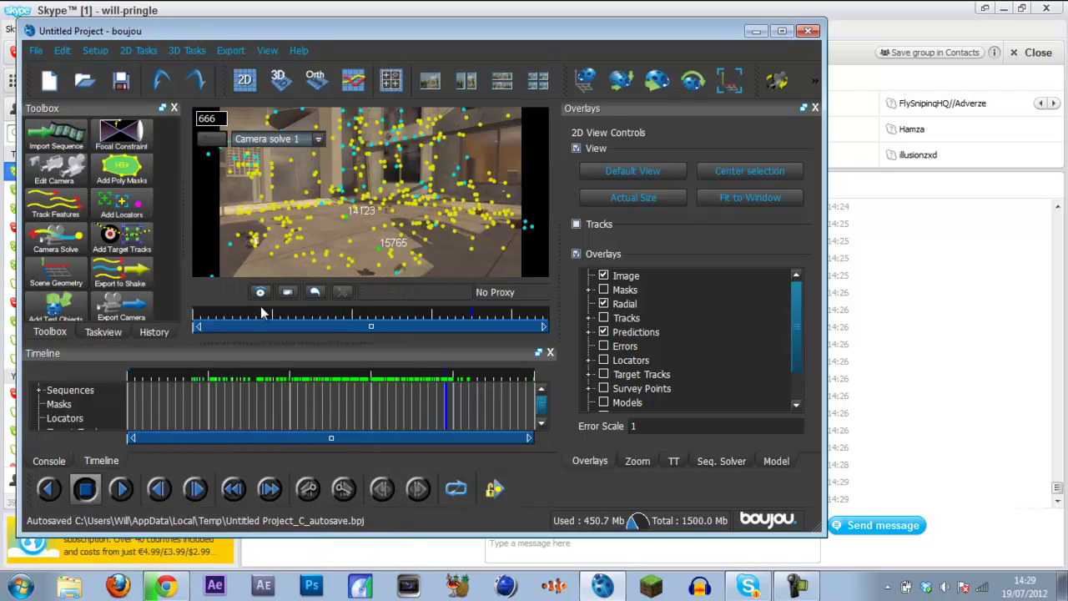
# - Set up the camera solve export with Cinema 4D (*.c4d) as the export type and the scene scaled by 100
pyautogui.click(224, 53)
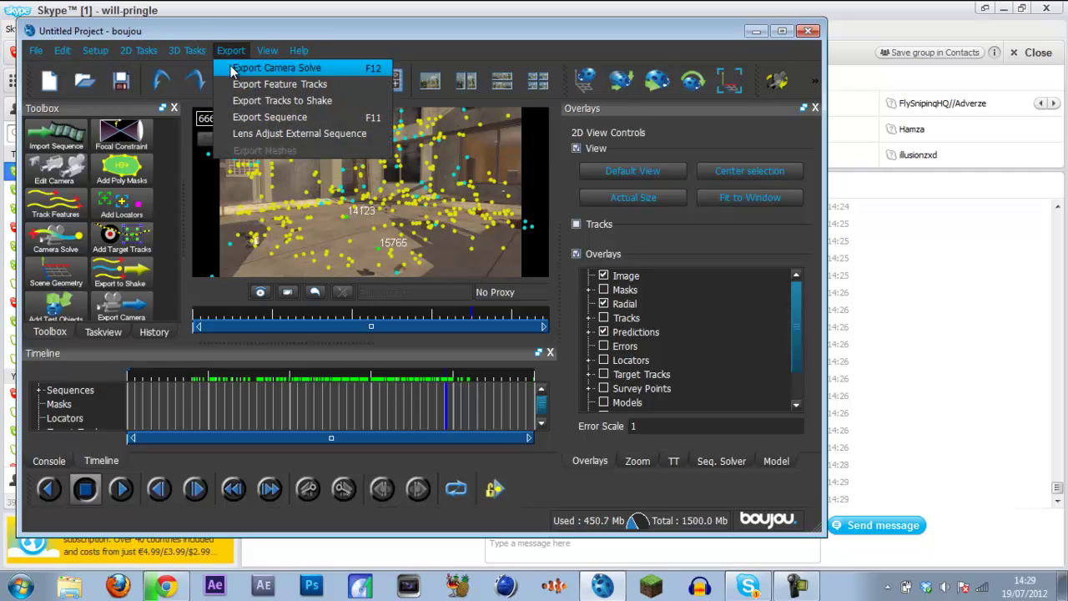
pyautogui.click(234, 69)
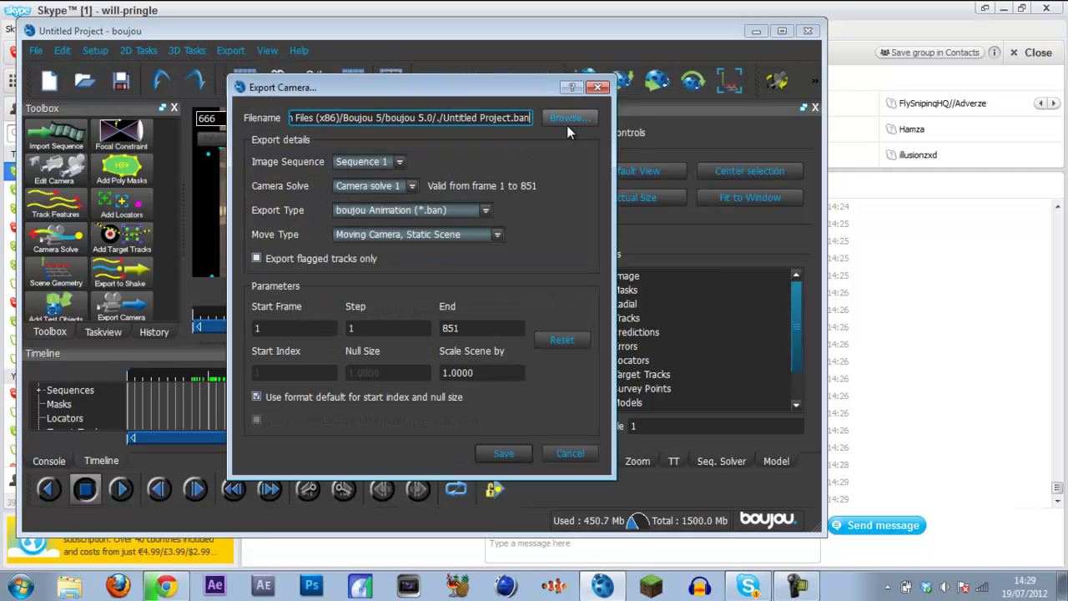
pyautogui.click(485, 210)
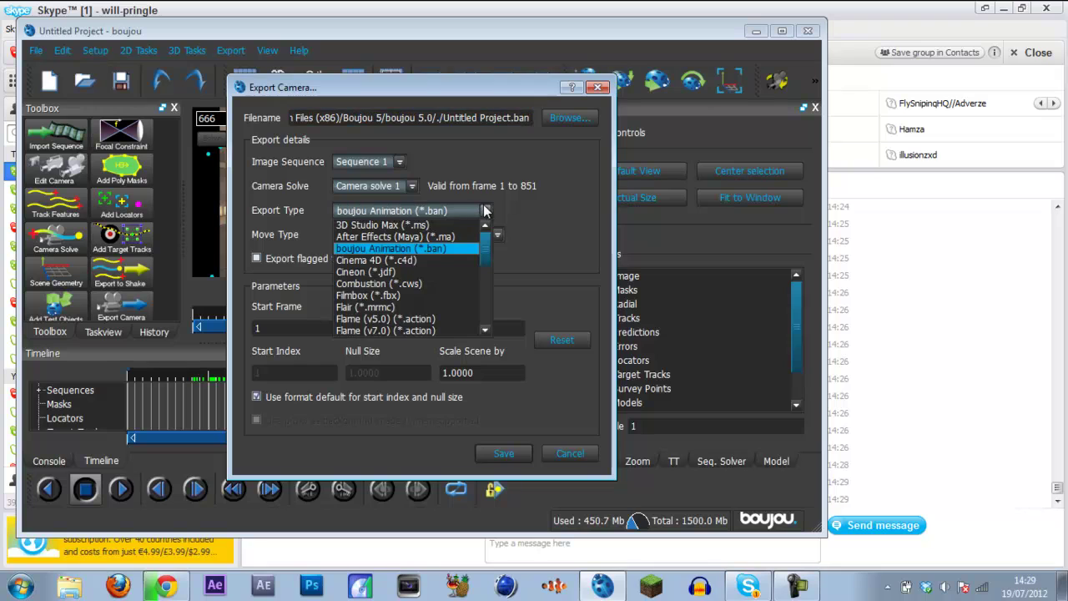
pyautogui.click(425, 260)
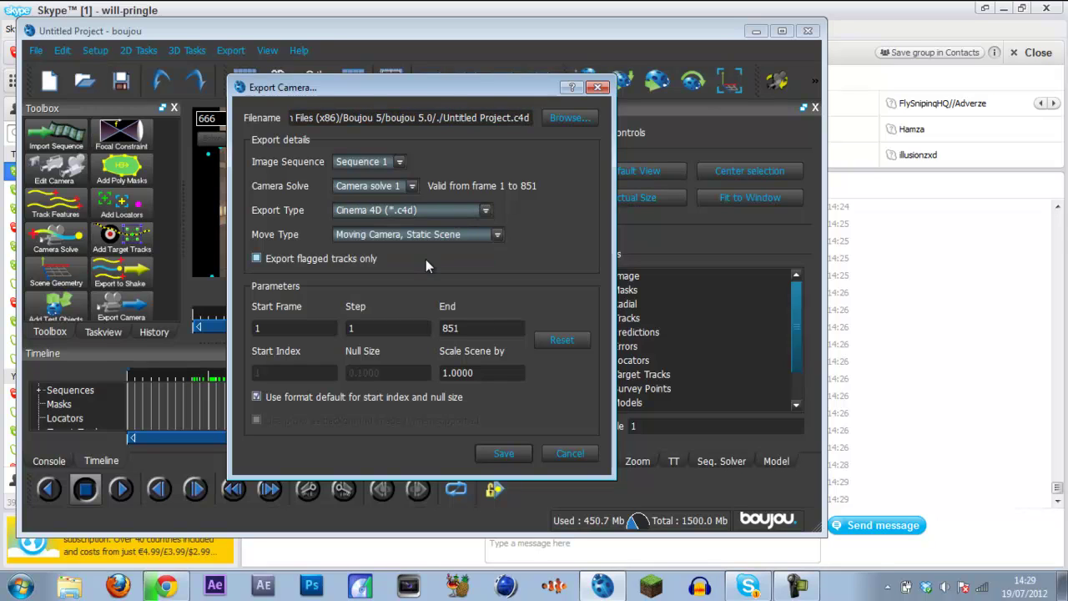
pyautogui.doubleClick(493, 374)
pyautogui.write('1000')
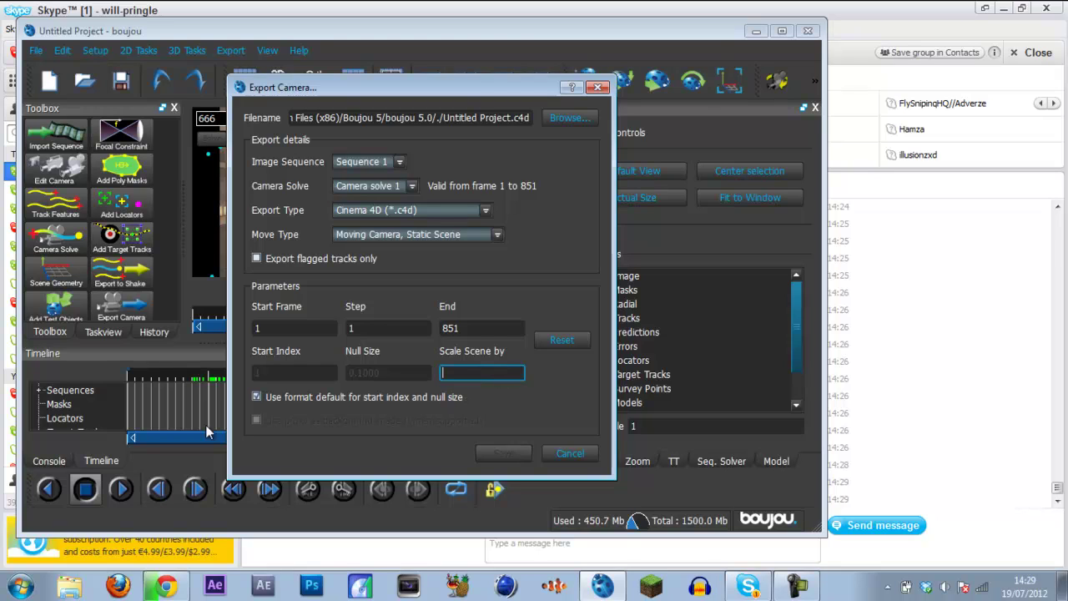
pyautogui.press('BackSpace')
# - Export the camera solve to the Videos library as Untitled Project.c4d
pyautogui.click(568, 117)
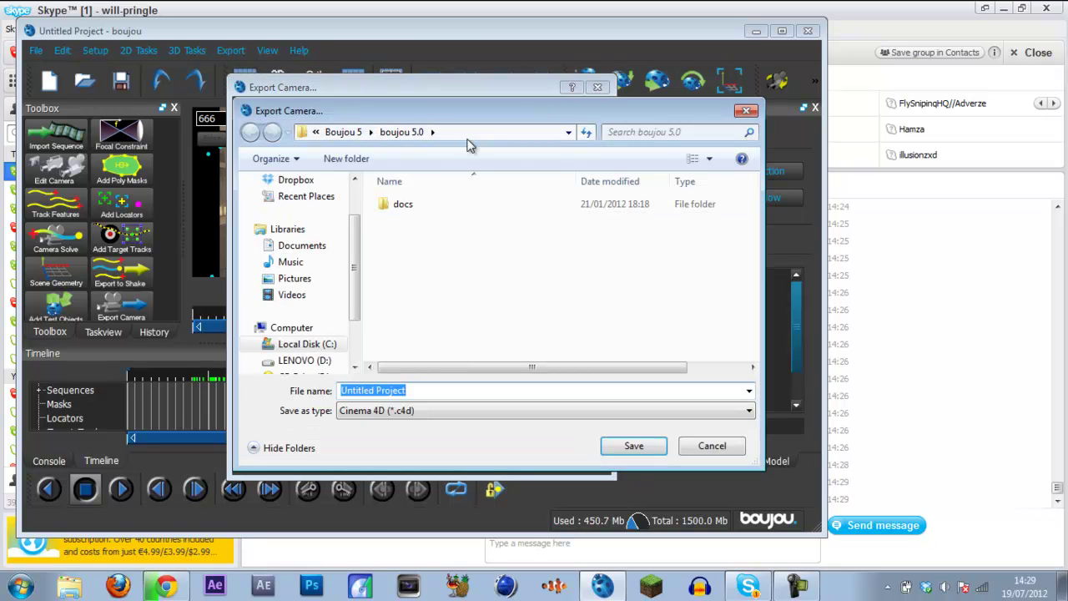
pyautogui.click(285, 297)
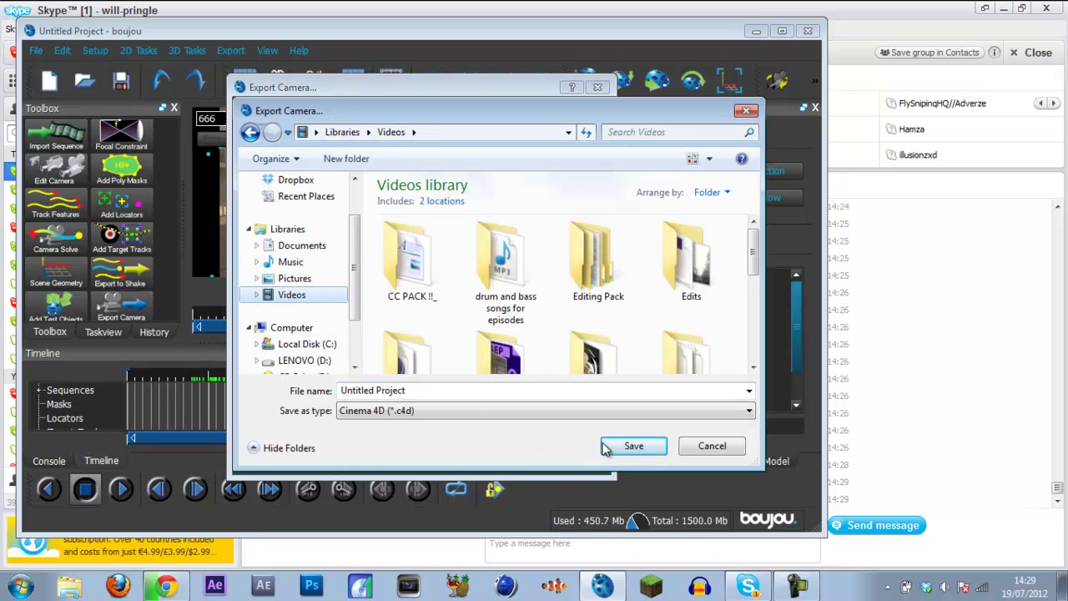
pyautogui.click(632, 447)
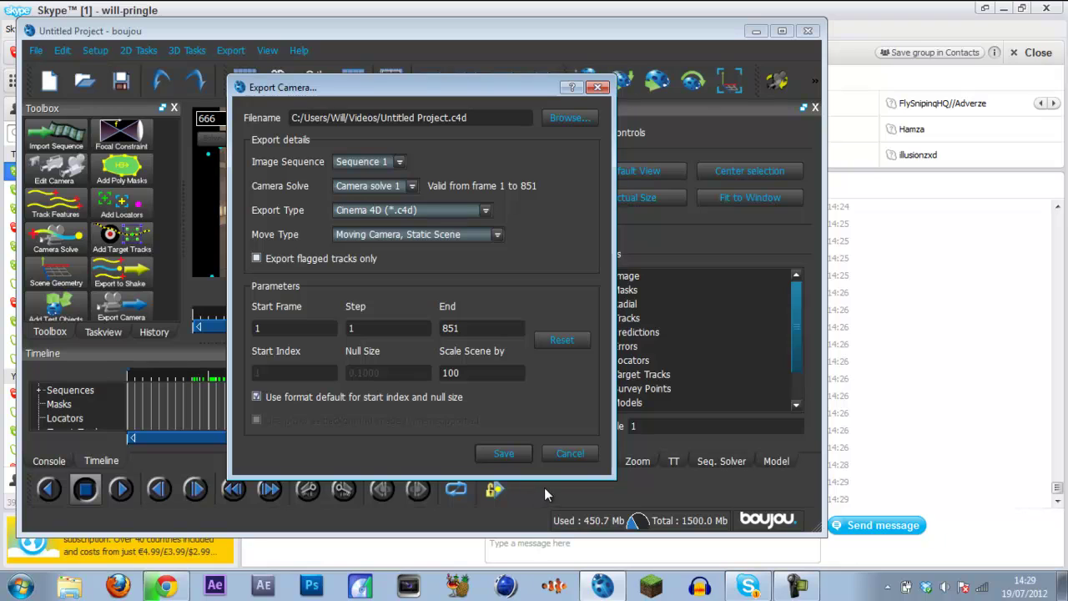
pyautogui.click(515, 454)
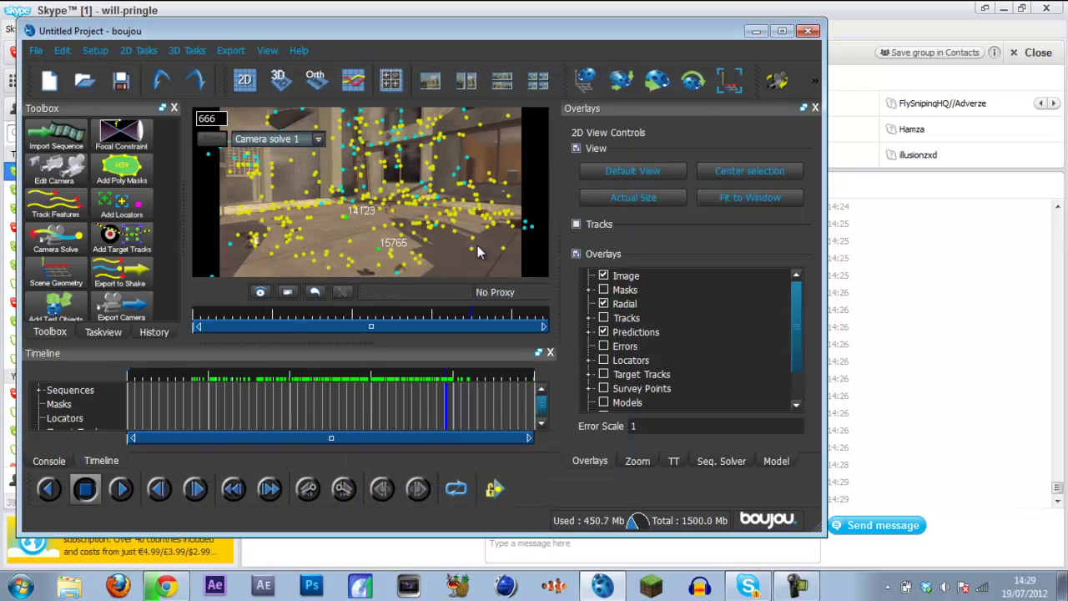
pyautogui.moveTo(443, 377); pyautogui.dragTo(379, 393)
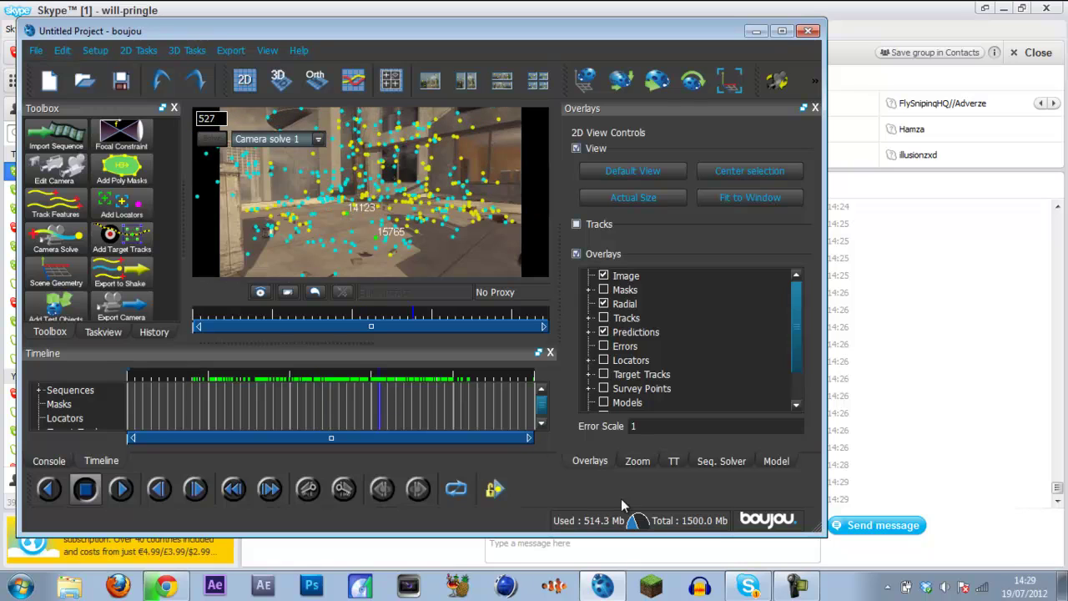
pyautogui.click(759, 586)
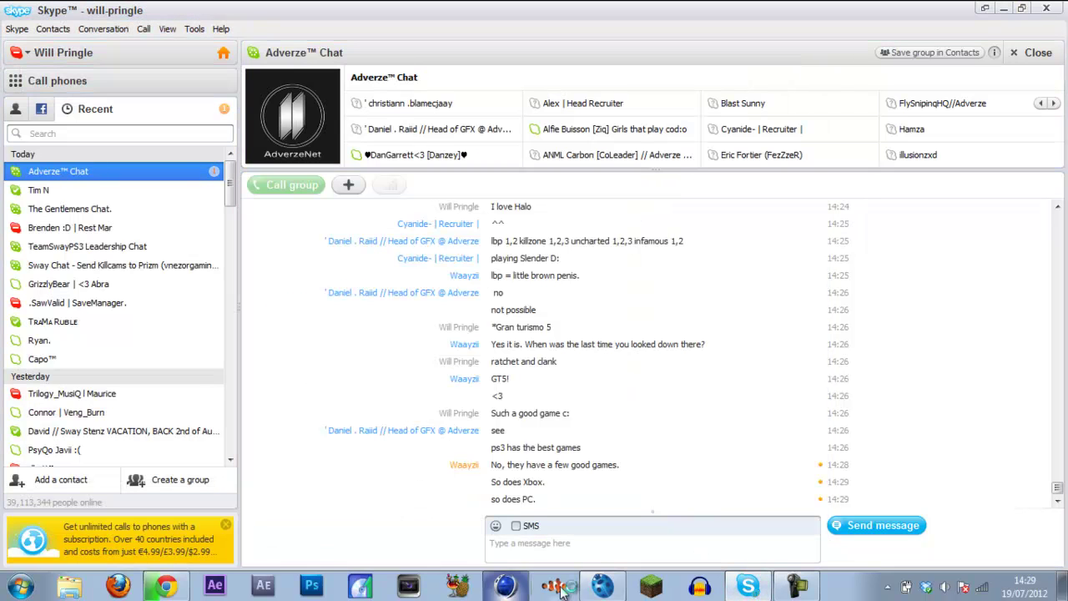
pyautogui.click(602, 586)
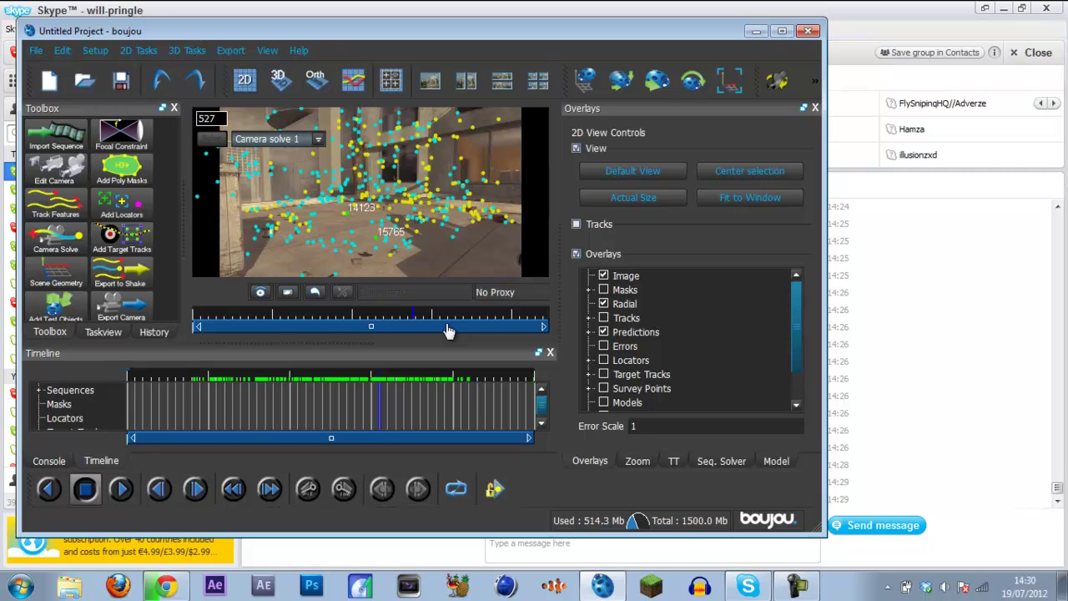
pyautogui.moveTo(378, 380); pyautogui.dragTo(307, 382)
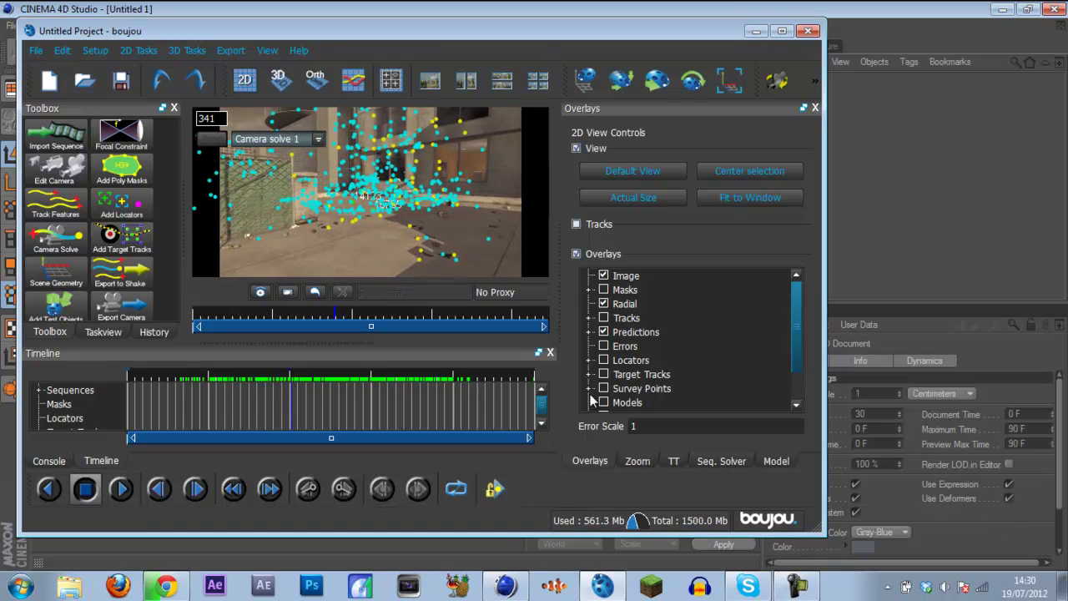
# - Switch to CINEMA 4D and open Untitled Project.c4d from the Videos library, accepting the LightWave 3D import settings
pyautogui.click(574, 6)
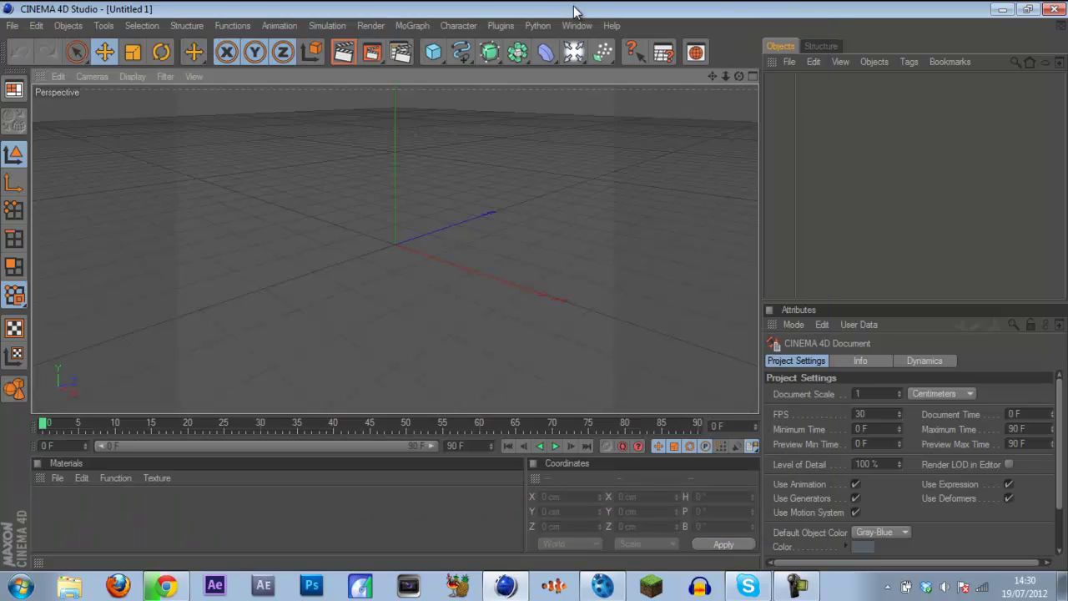
pyautogui.click(15, 29)
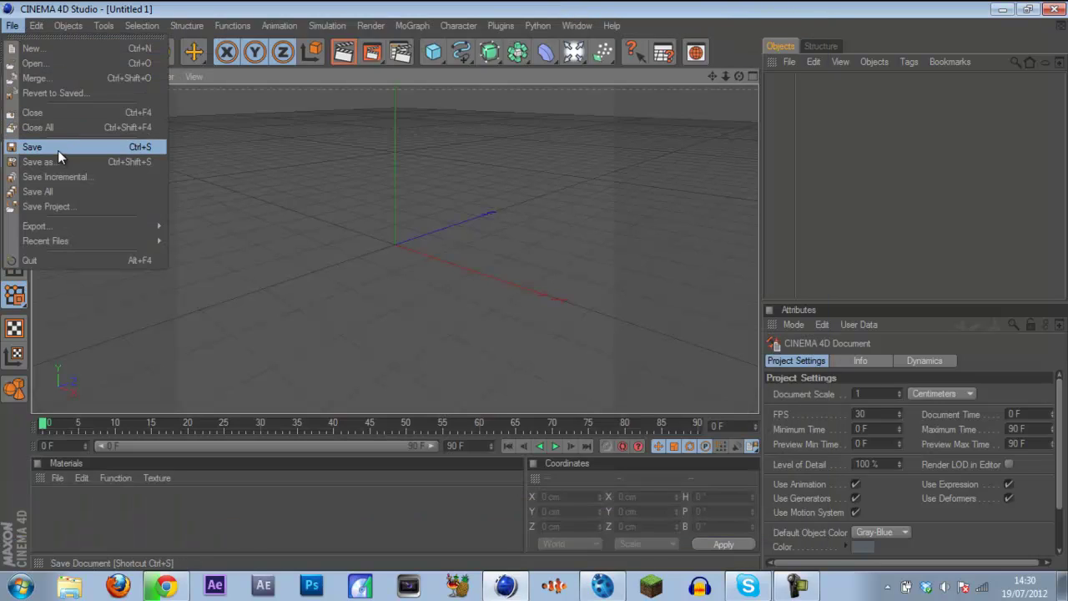
pyautogui.click(83, 66)
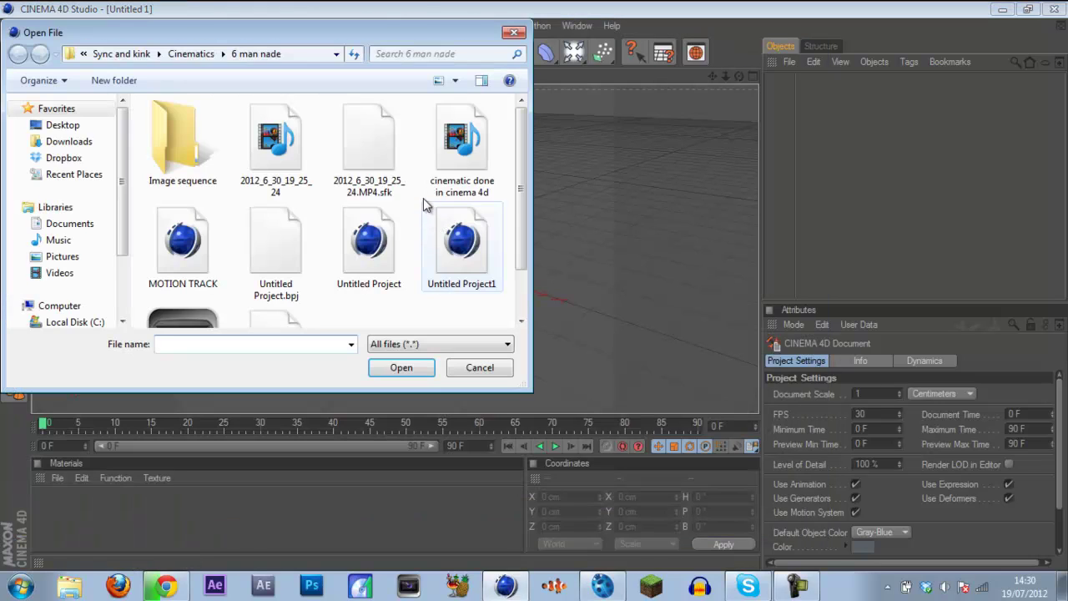
pyautogui.click(60, 273)
pyautogui.click(243, 349)
pyautogui.write('unt')
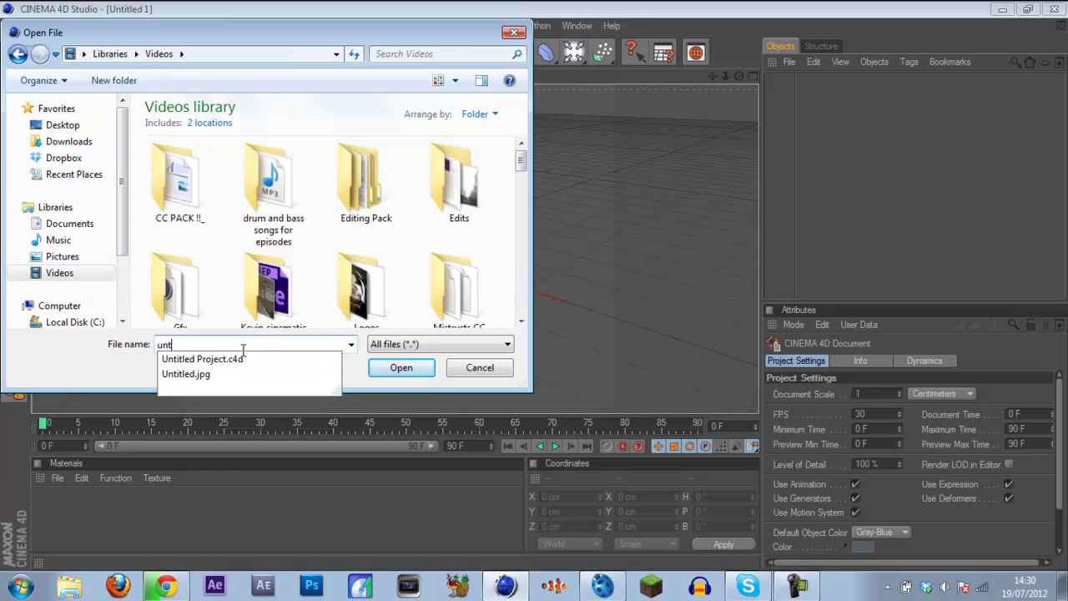
pyautogui.click(402, 369)
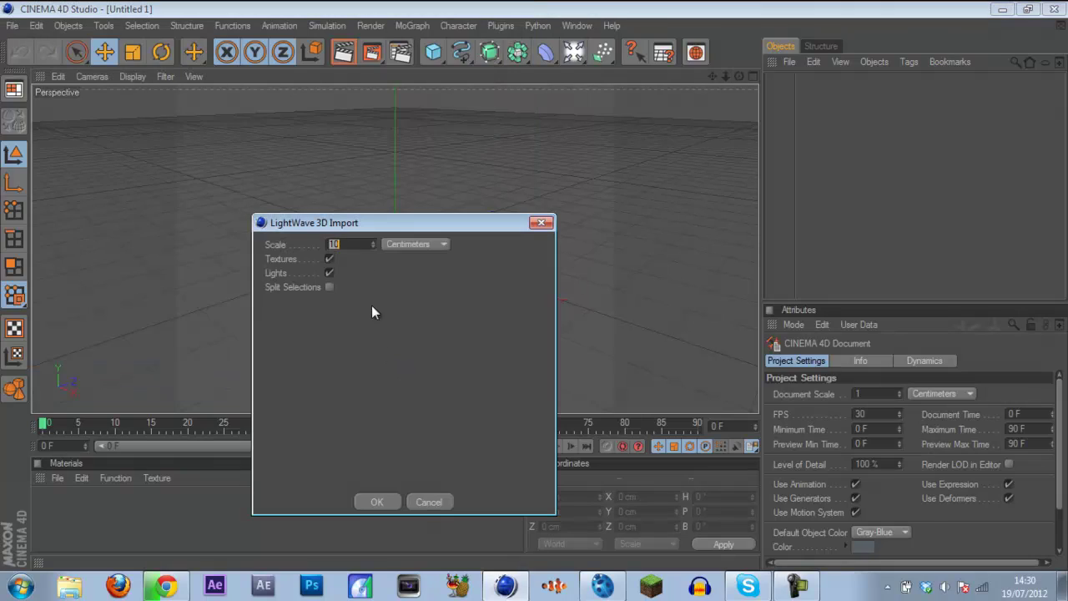
pyautogui.click(366, 506)
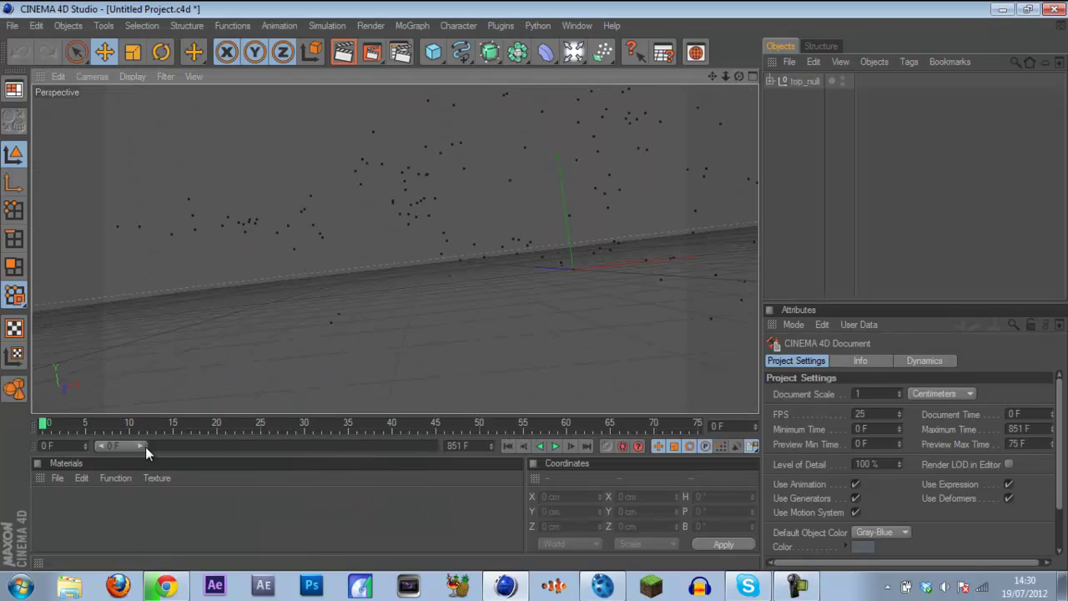
# - Extend the visible timeline range to frame 851, scrub to frame 313 and dismiss the MAXON updater
pyautogui.moveTo(142, 445); pyautogui.dragTo(434, 446)
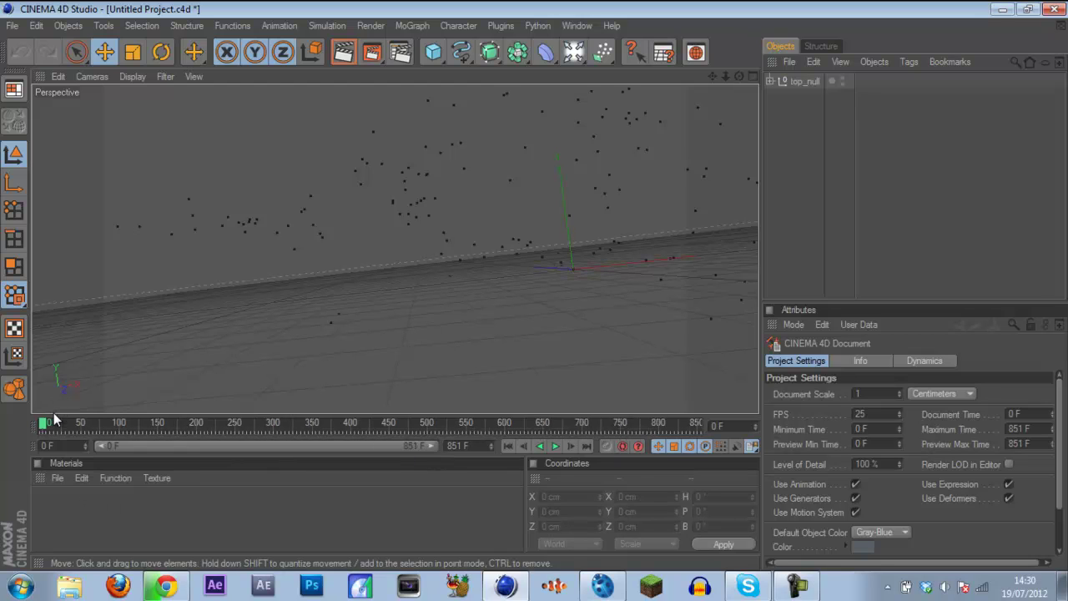
pyautogui.moveTo(46, 424); pyautogui.dragTo(349, 410)
pyautogui.moveTo(44, 425); pyautogui.dragTo(284, 399)
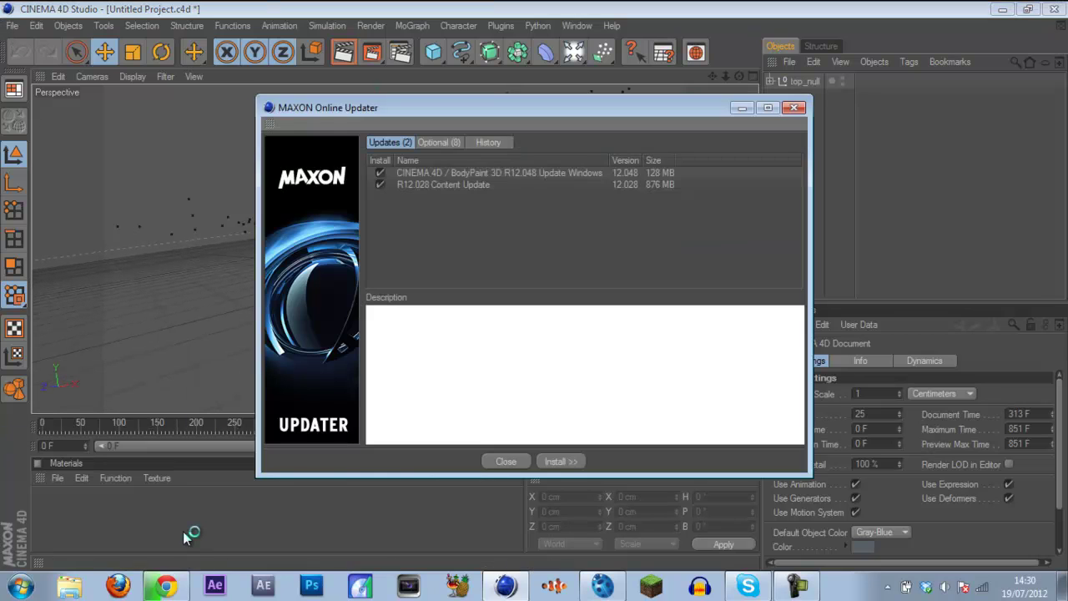
pyautogui.click(507, 463)
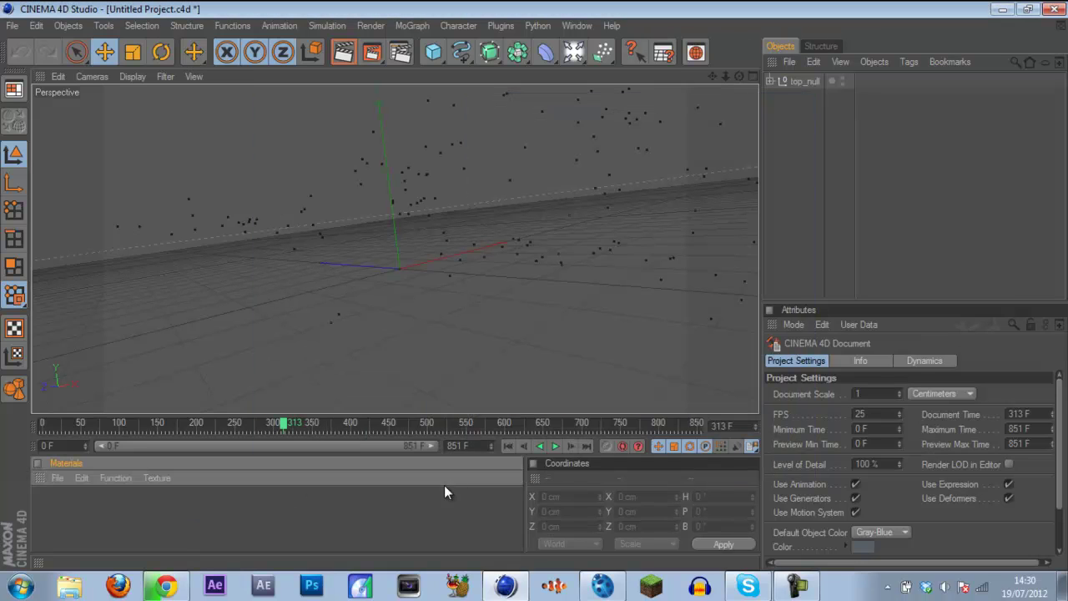
# - Create a new material and start choosing an image file for its Color texture
pyautogui.doubleClick(75, 530)
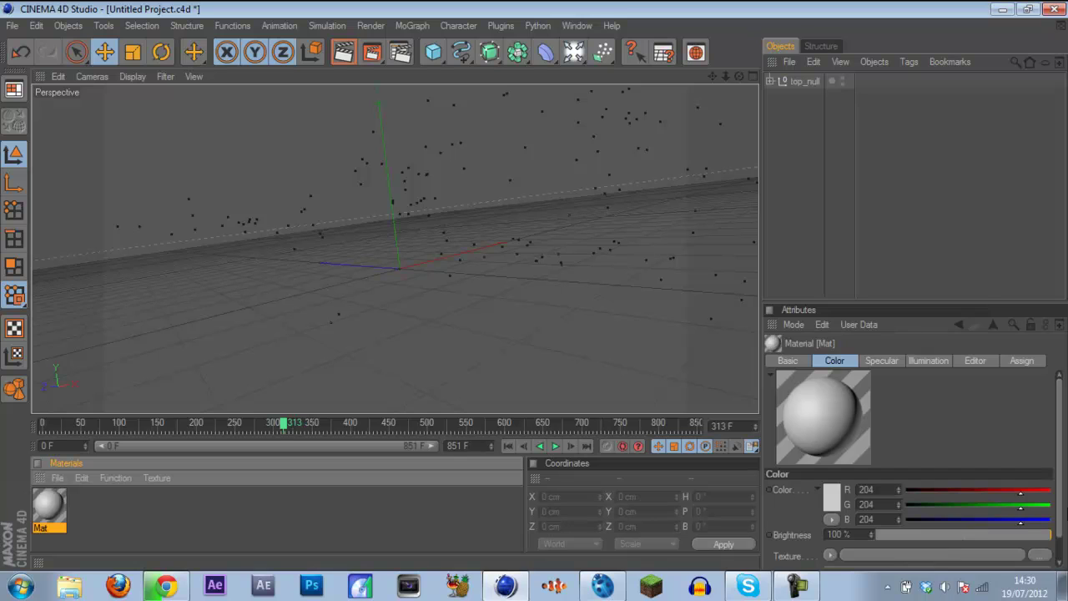
pyautogui.scroll(-2, 1063, 505)
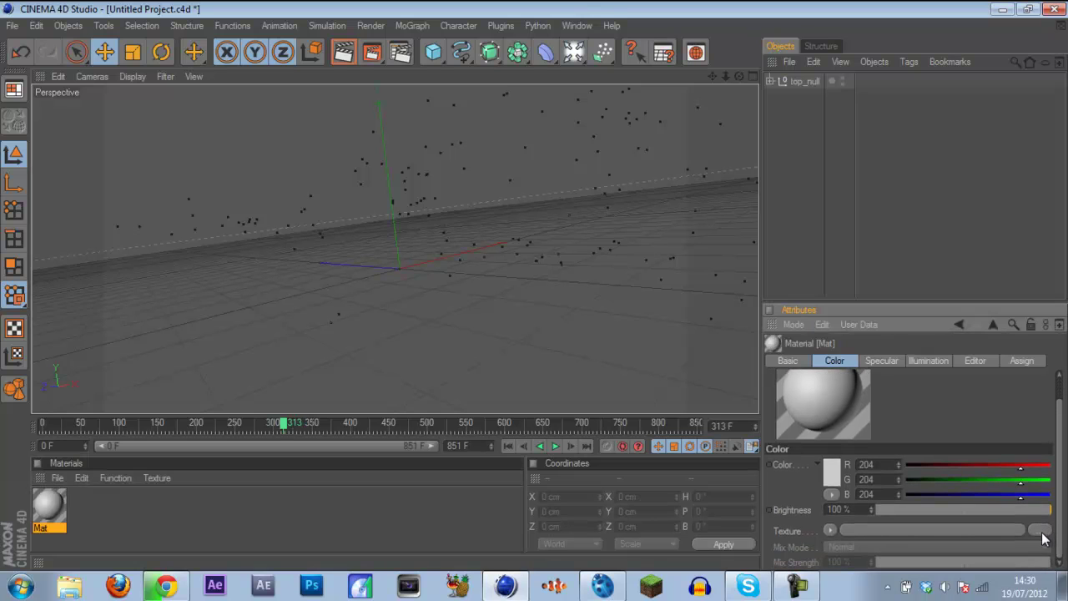
pyautogui.click(1042, 532)
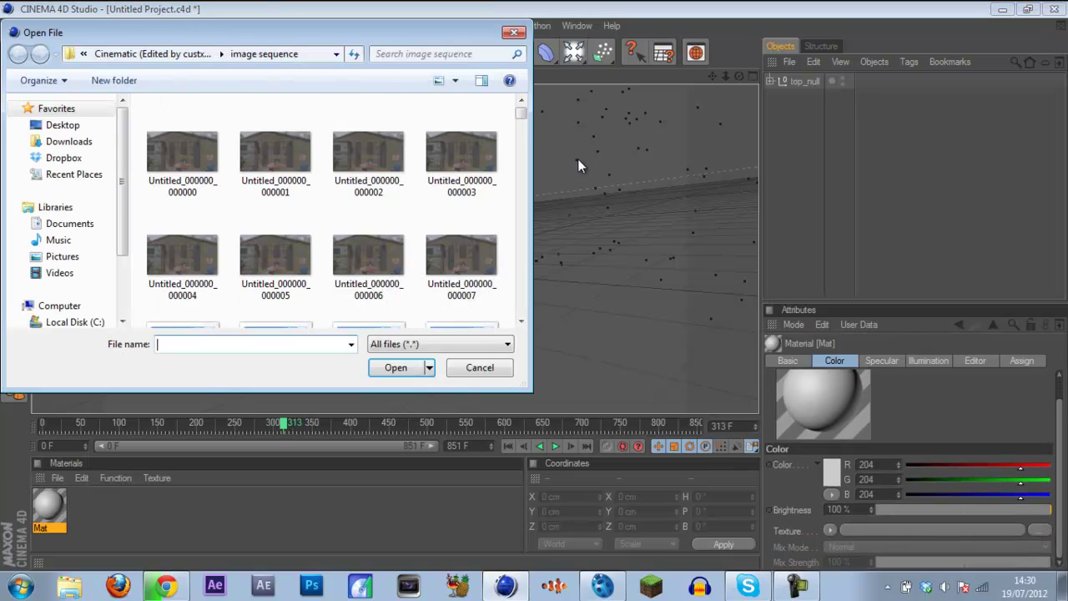
# - Load Untitled_000000 from the Sway our way ep.2 Cinematic "Jpeg sequence" folder as the Color texture, without copying it to the document location
pyautogui.click(123, 56)
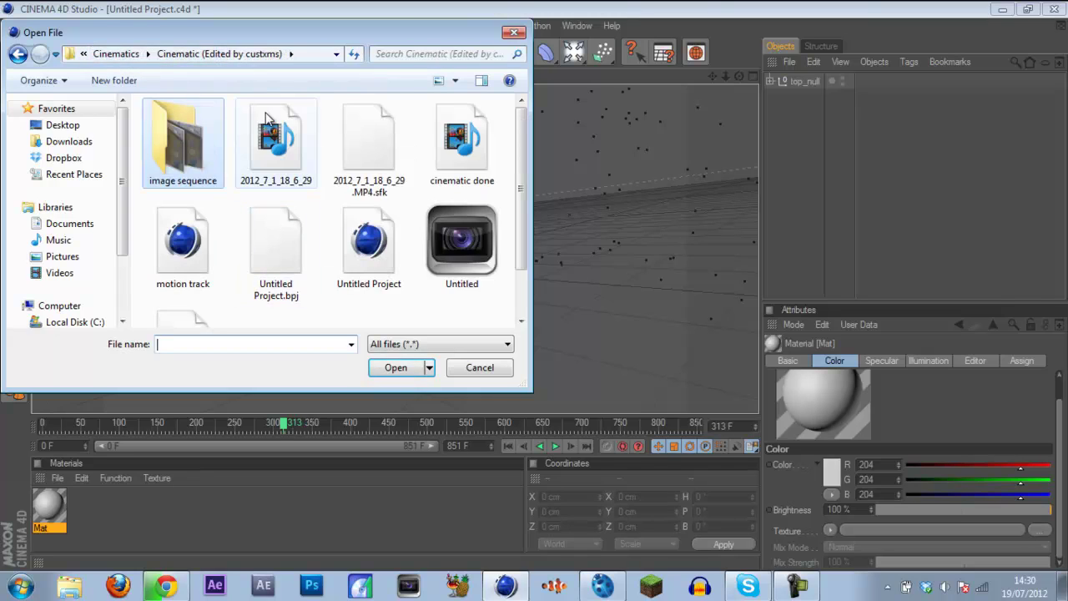
pyautogui.click(127, 54)
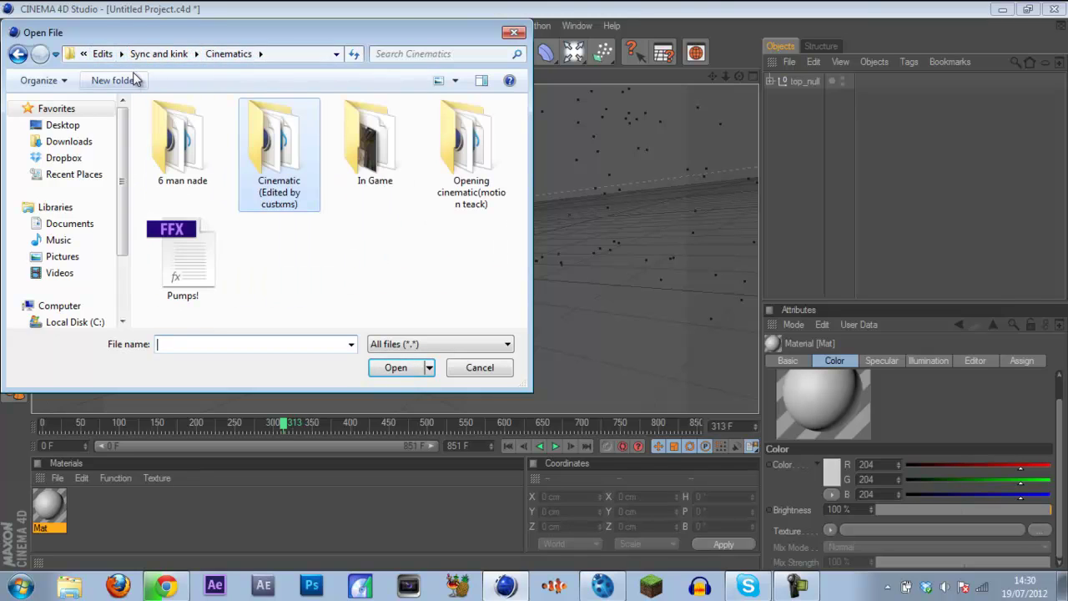
pyautogui.click(104, 55)
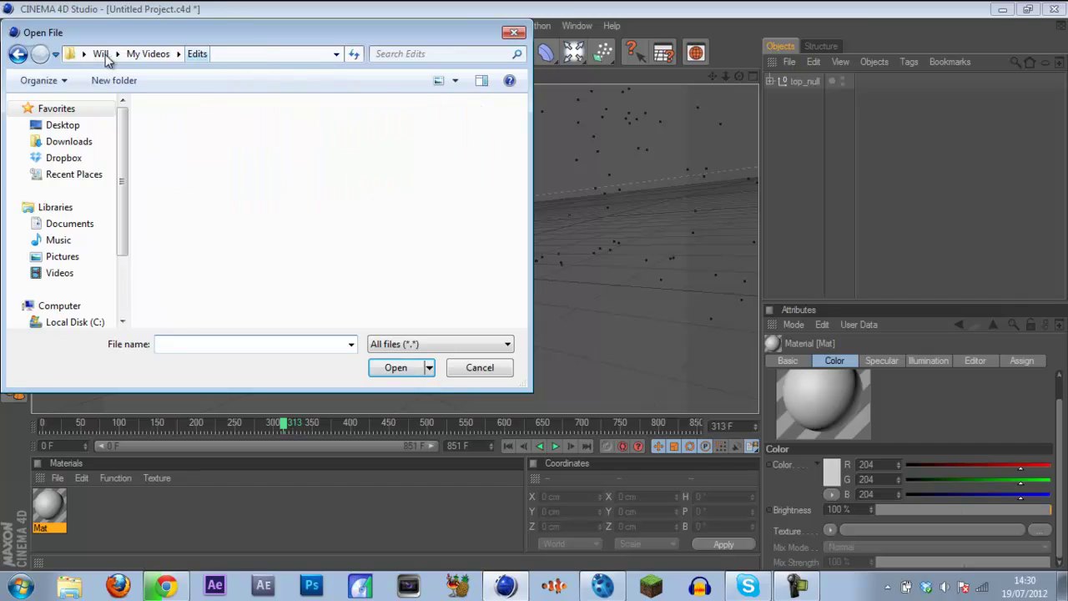
pyautogui.moveTo(526, 202)
pyautogui.mouseDown()
pyautogui.moveTo(526, 285)
pyautogui.moveTo(545, 204)
pyautogui.mouseUp()
pyautogui.doubleClick(153, 281)
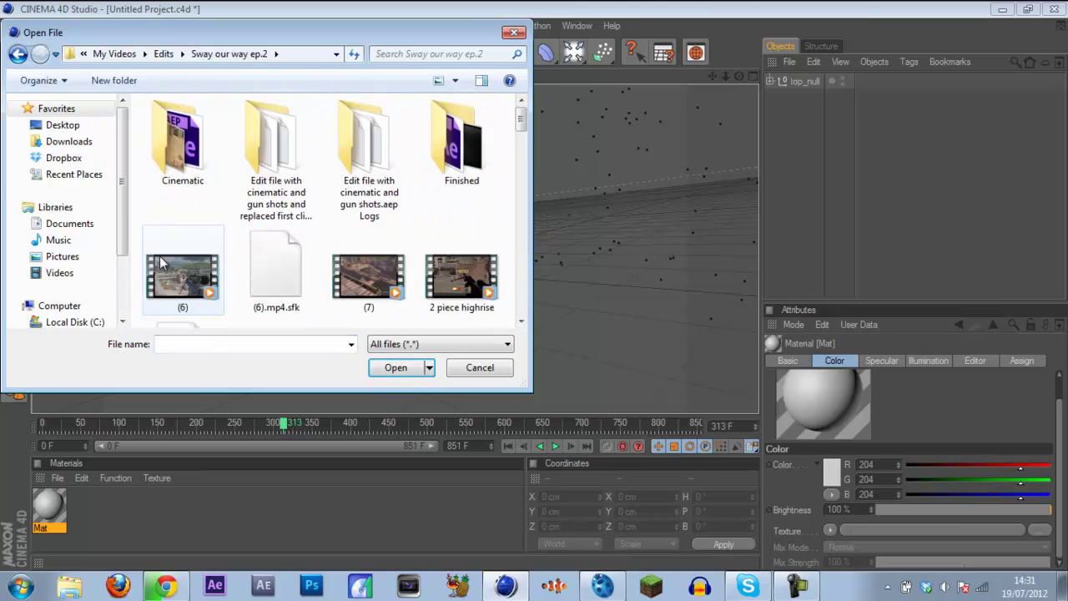
pyautogui.doubleClick(182, 142)
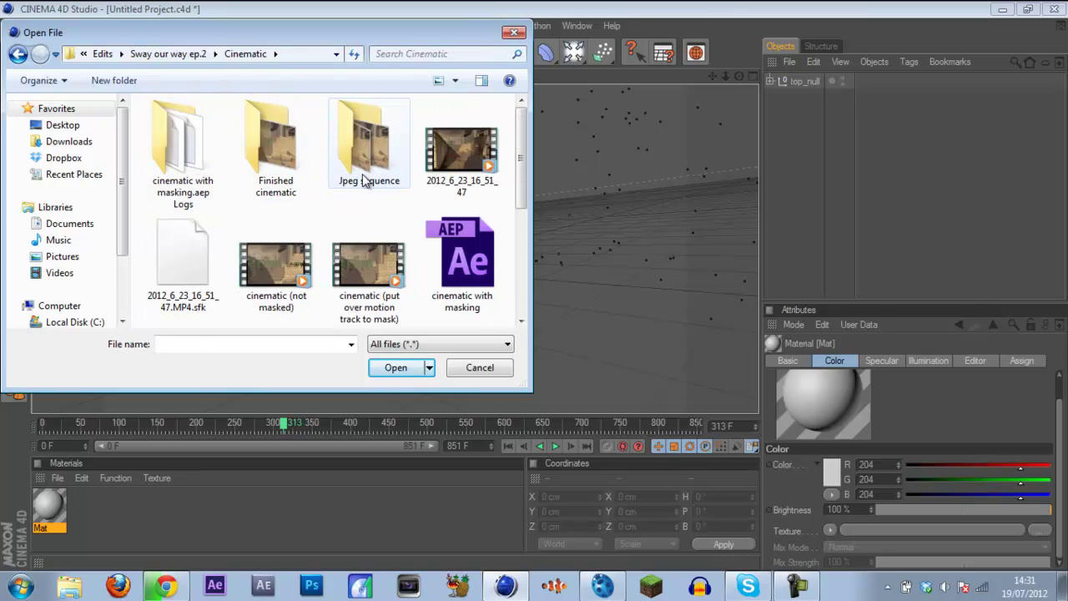
pyautogui.doubleClick(369, 171)
pyautogui.click(270, 174)
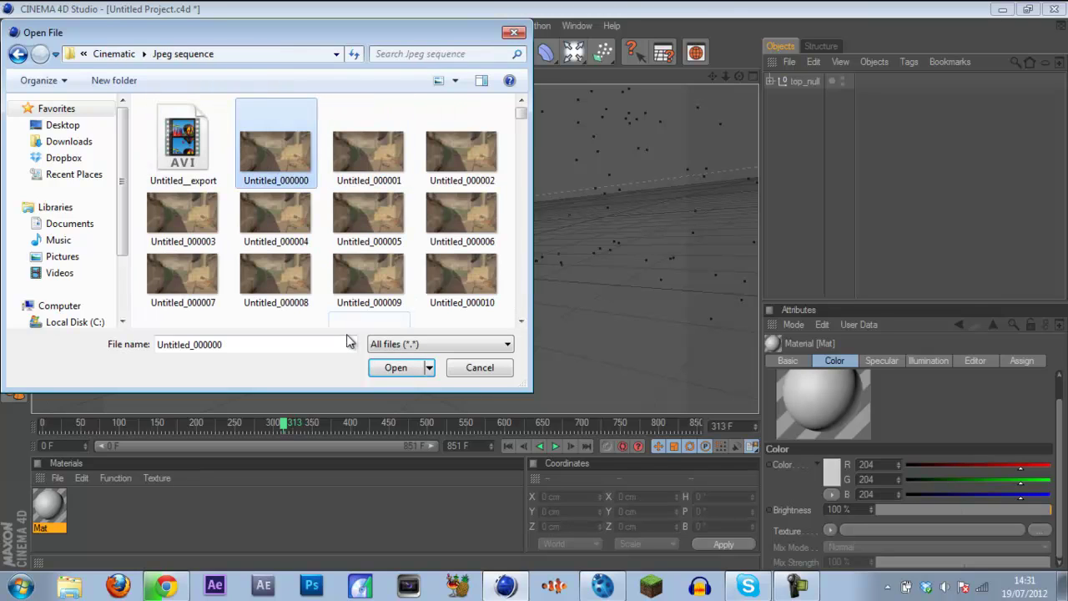
pyautogui.click(394, 368)
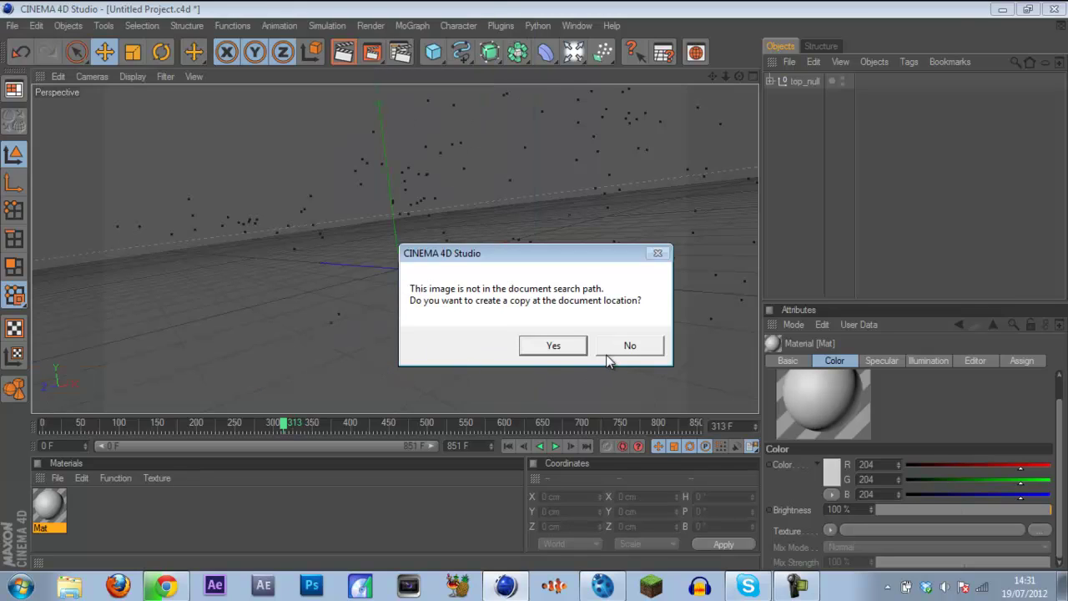
pyautogui.click(627, 351)
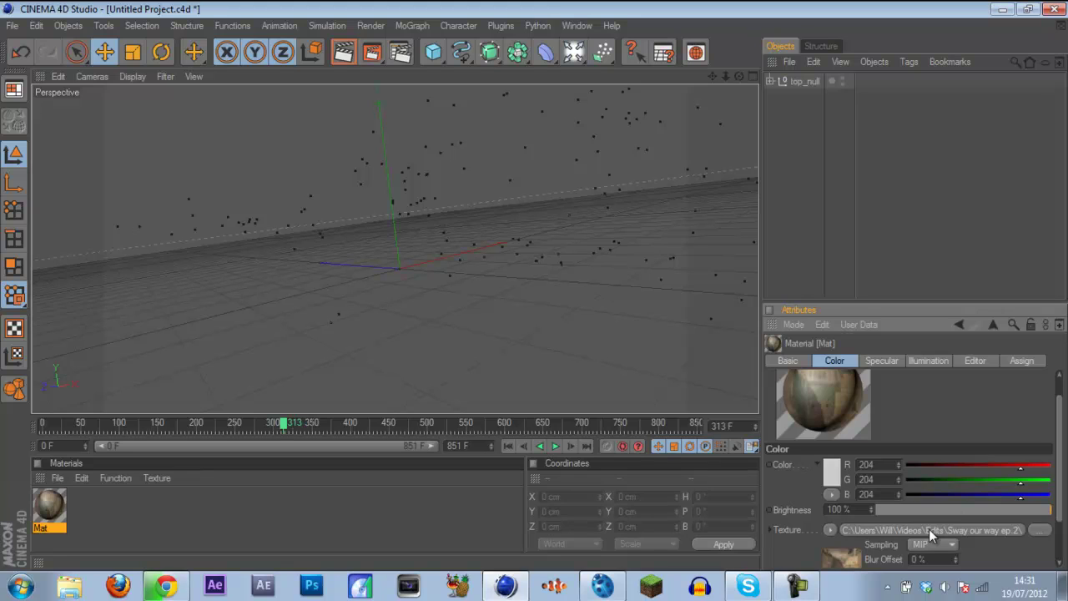
# - Open the Color texture's bitmap shader animation settings and calculate the movie frame range from the image sequence
pyautogui.click(929, 529)
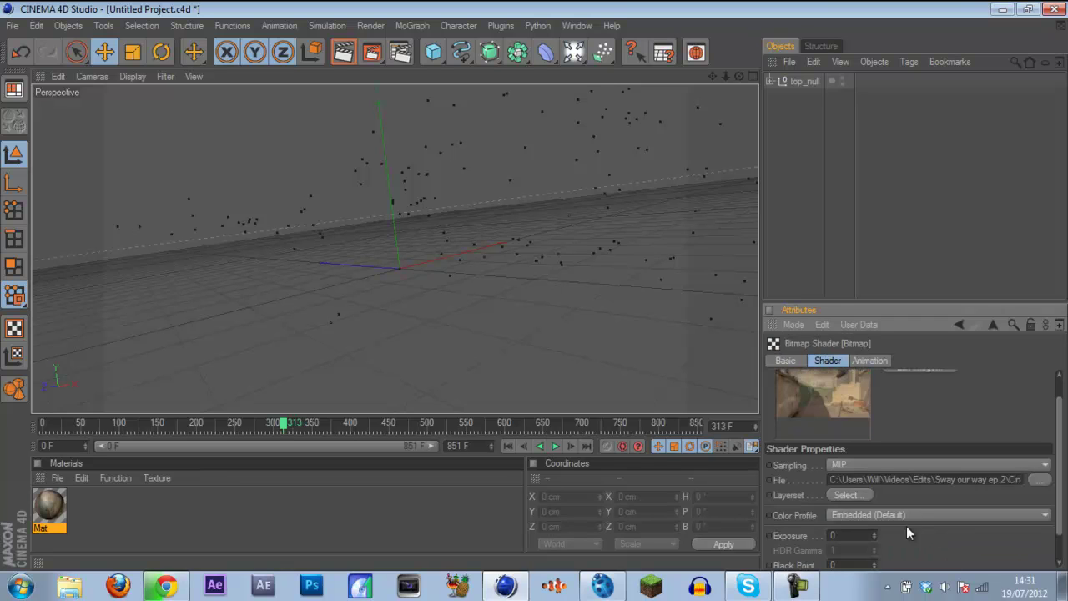
pyautogui.moveTo(1060, 467); pyautogui.dragTo(1057, 443)
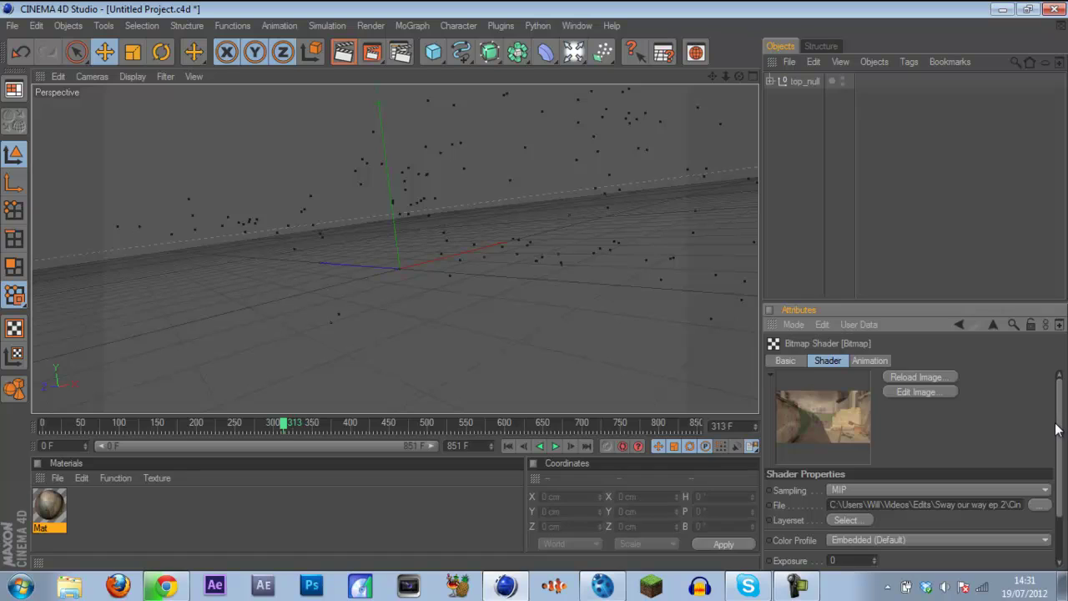
pyautogui.click(857, 362)
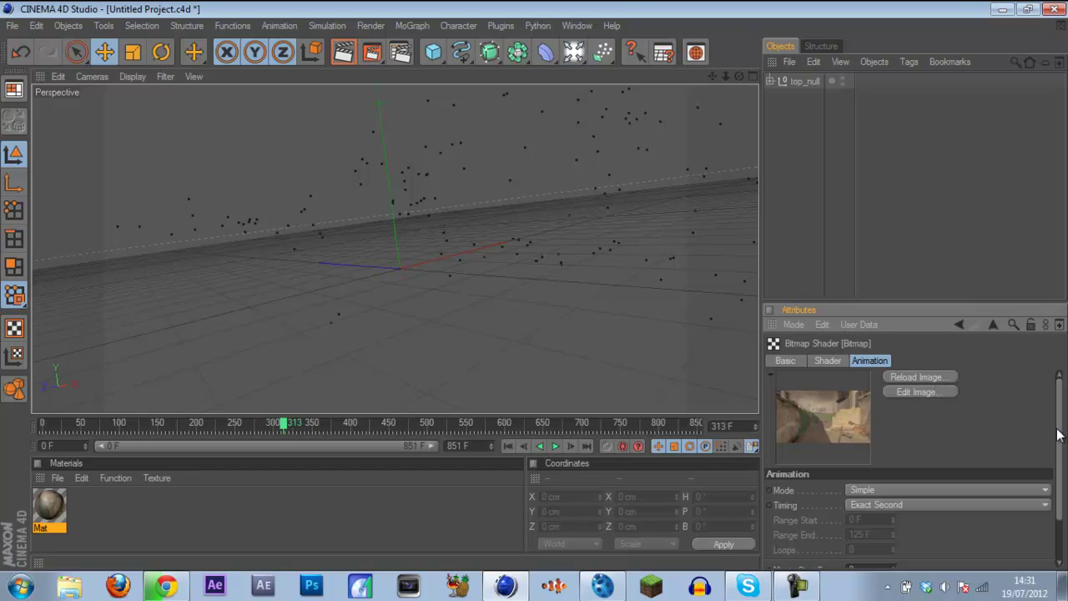
pyautogui.moveTo(1059, 436); pyautogui.dragTo(1054, 491)
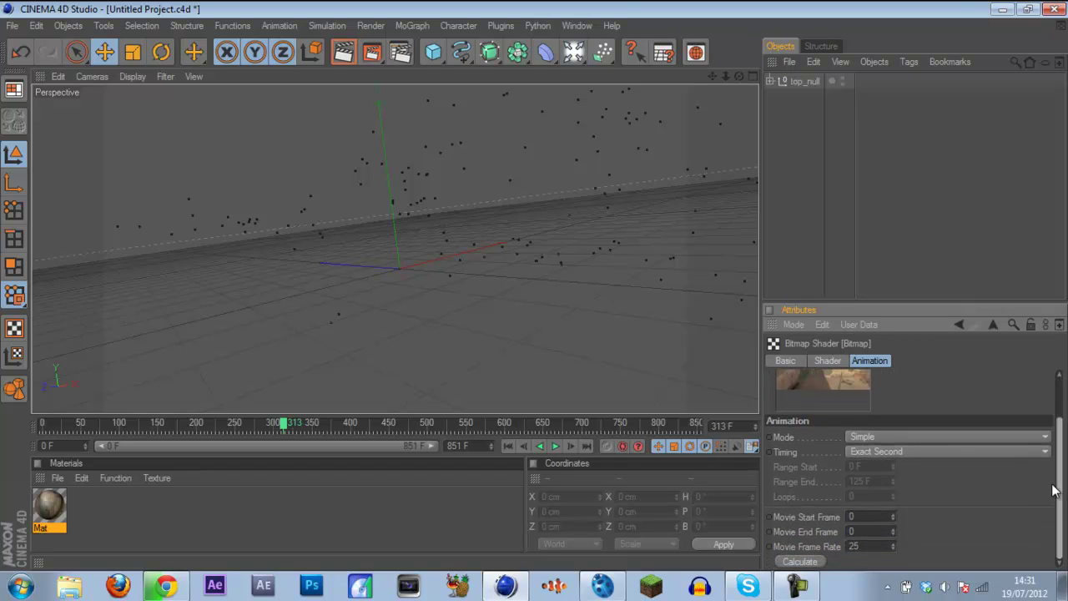
pyautogui.click(800, 561)
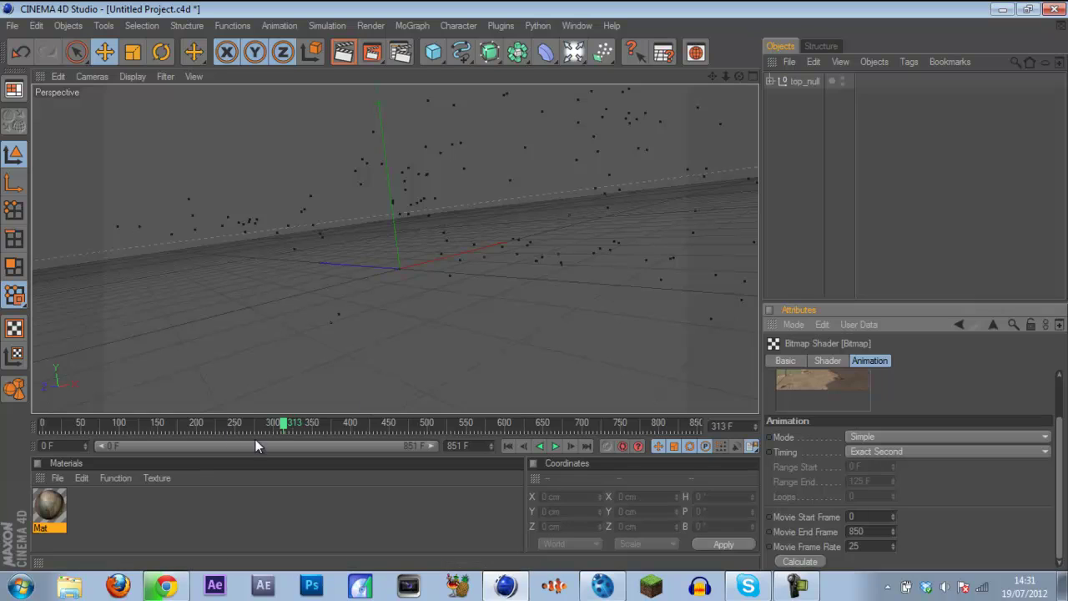
pyautogui.scroll(2, 879, 380)
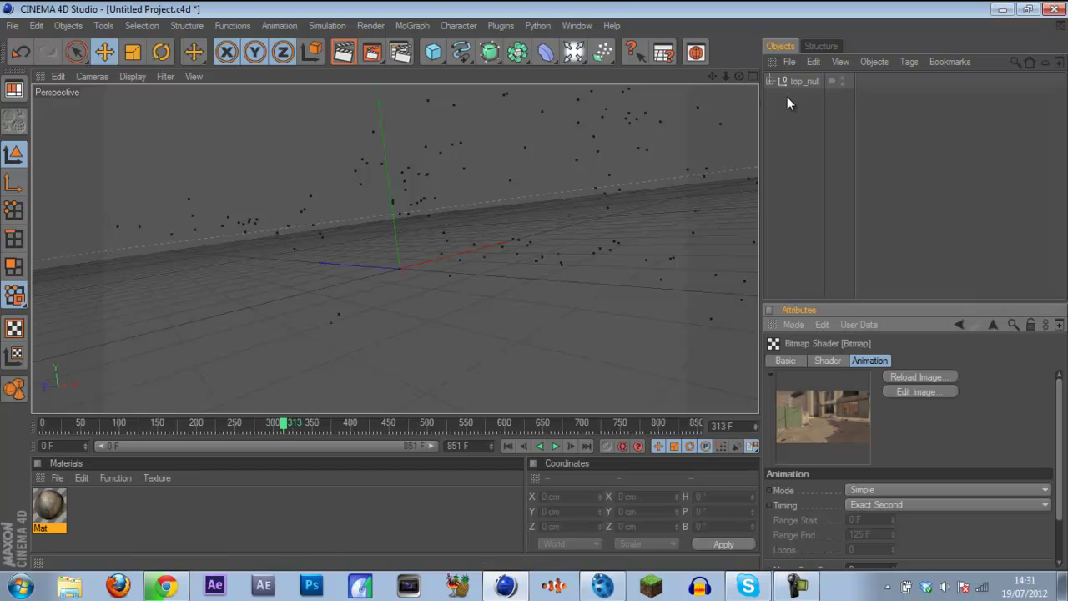
# - Add a Background object, apply the Mat footage material to it and scrub the timeline to frame 363
pyautogui.click(574, 61)
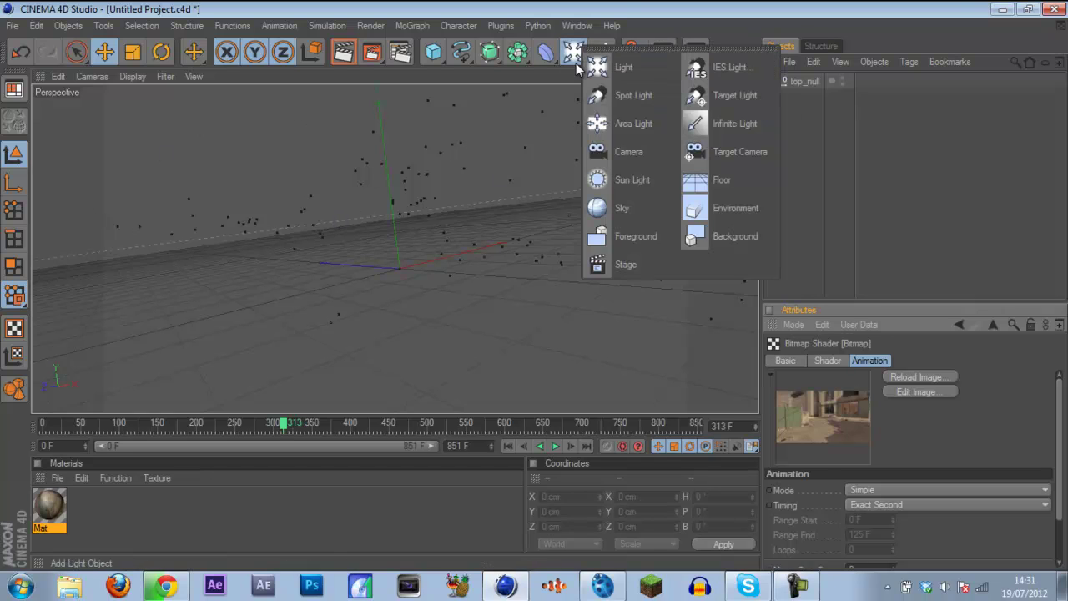
pyautogui.click(703, 239)
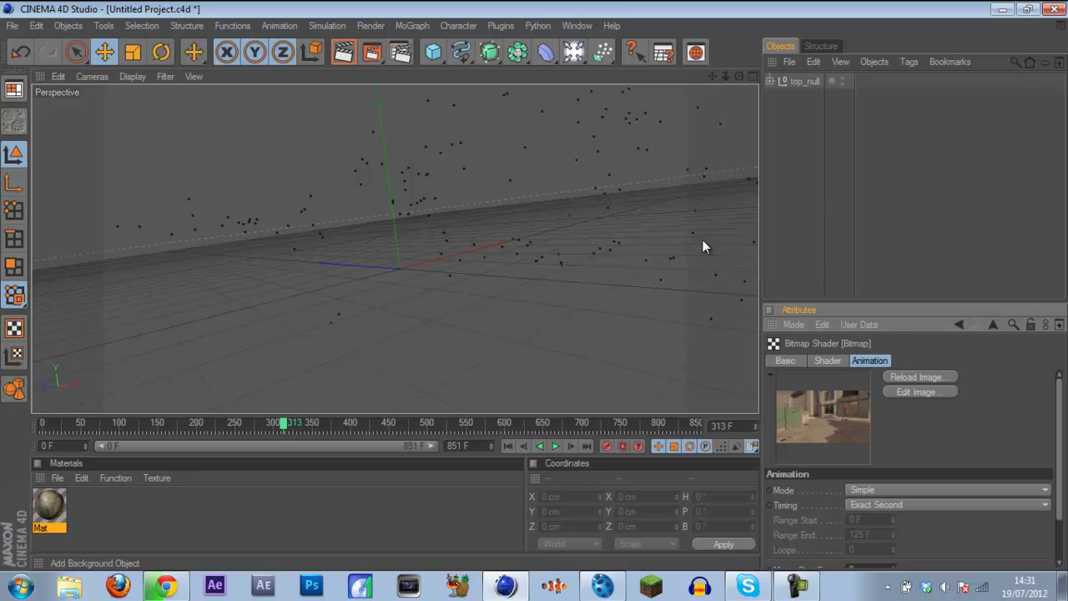
pyautogui.click(55, 507)
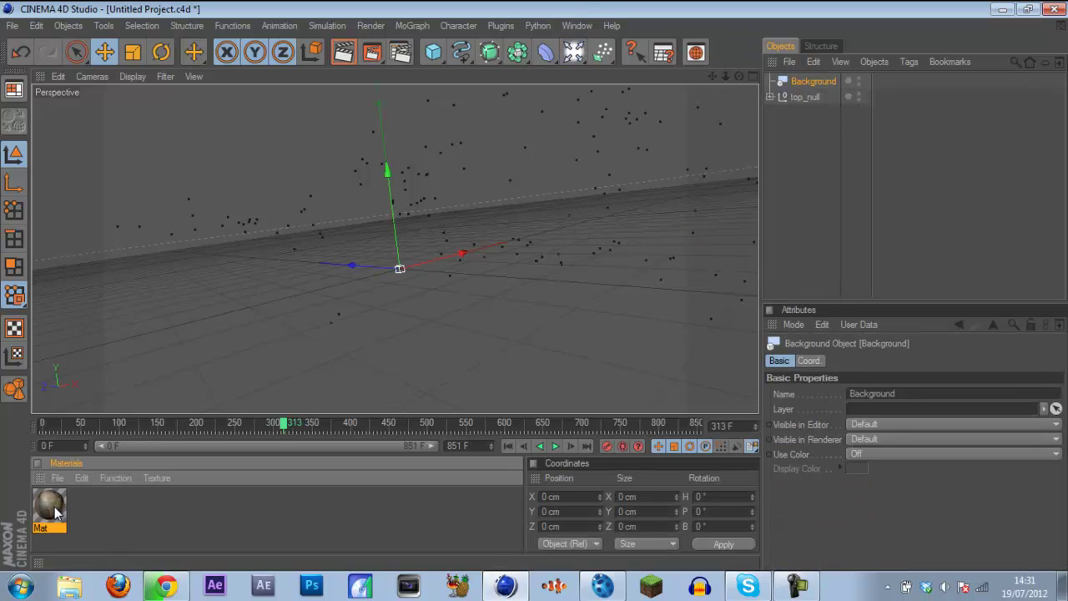
pyautogui.moveTo(803, 84); pyautogui.dragTo(803, 85)
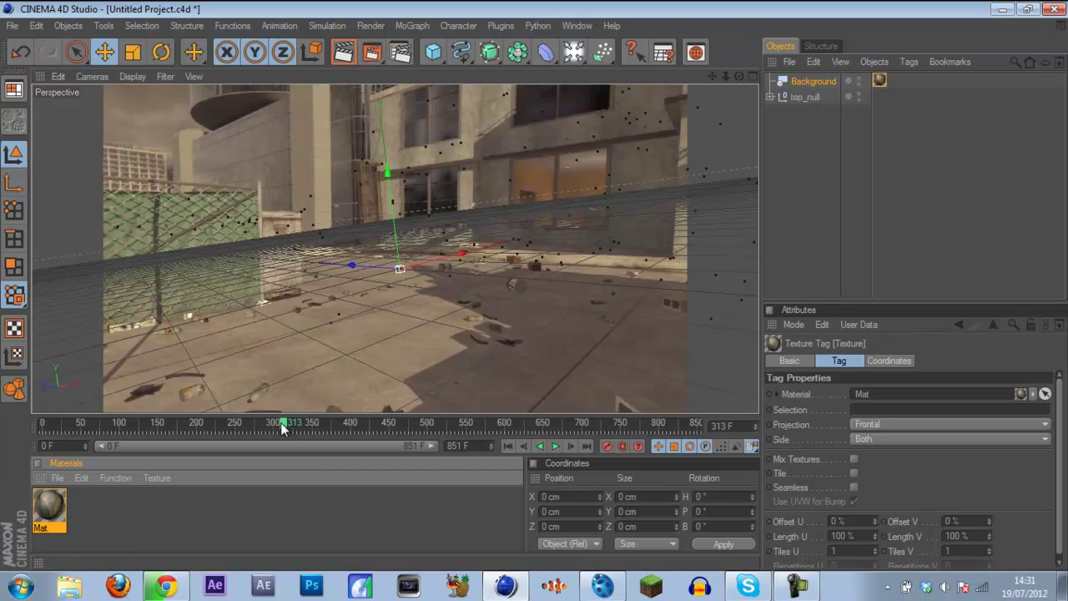
pyautogui.moveTo(280, 423); pyautogui.dragTo(321, 427)
# - Add a MoText object, scrub to frame 352 and move the text along its X axis to about -149 cm
pyautogui.click(414, 26)
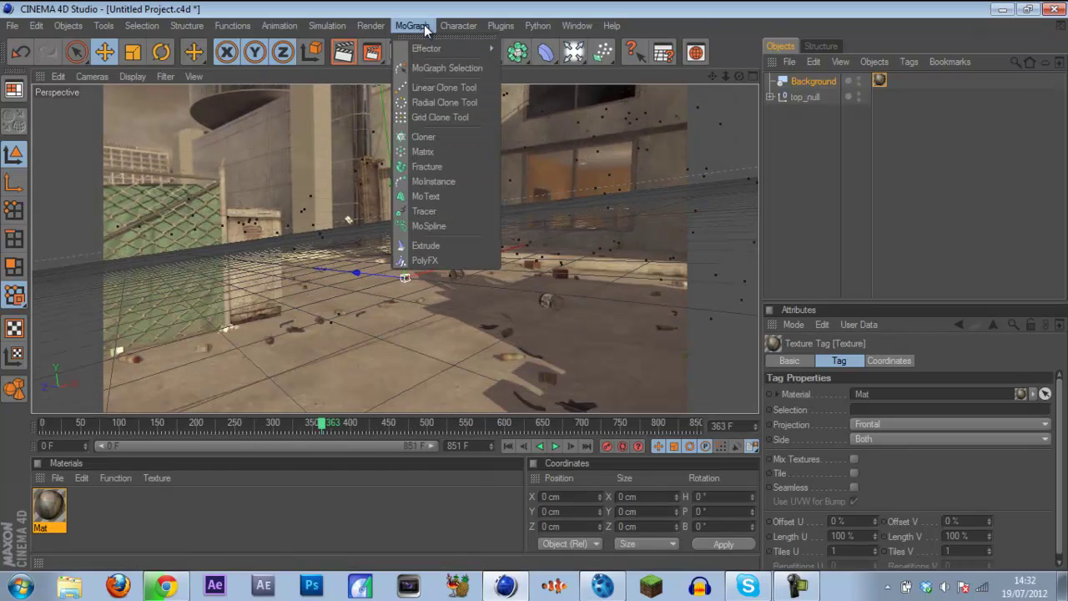
pyautogui.click(434, 195)
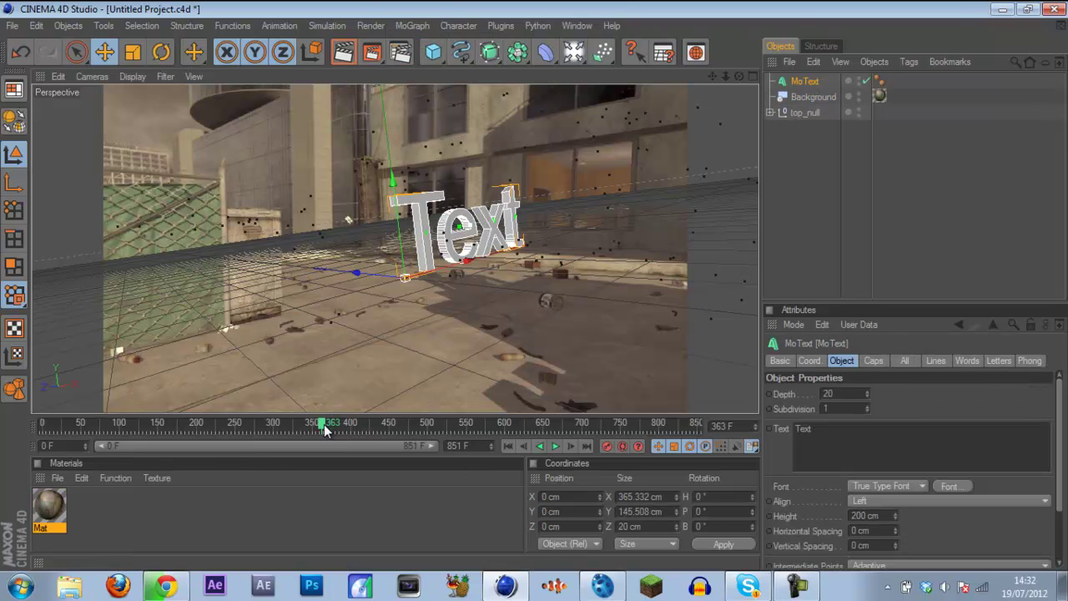
pyautogui.moveTo(325, 428)
pyautogui.mouseDown()
pyautogui.moveTo(135, 432)
pyautogui.moveTo(395, 430)
pyautogui.moveTo(198, 427)
pyautogui.moveTo(126, 440)
pyautogui.moveTo(317, 440)
pyautogui.mouseUp()
pyautogui.moveTo(469, 257); pyautogui.dragTo(534, 286)
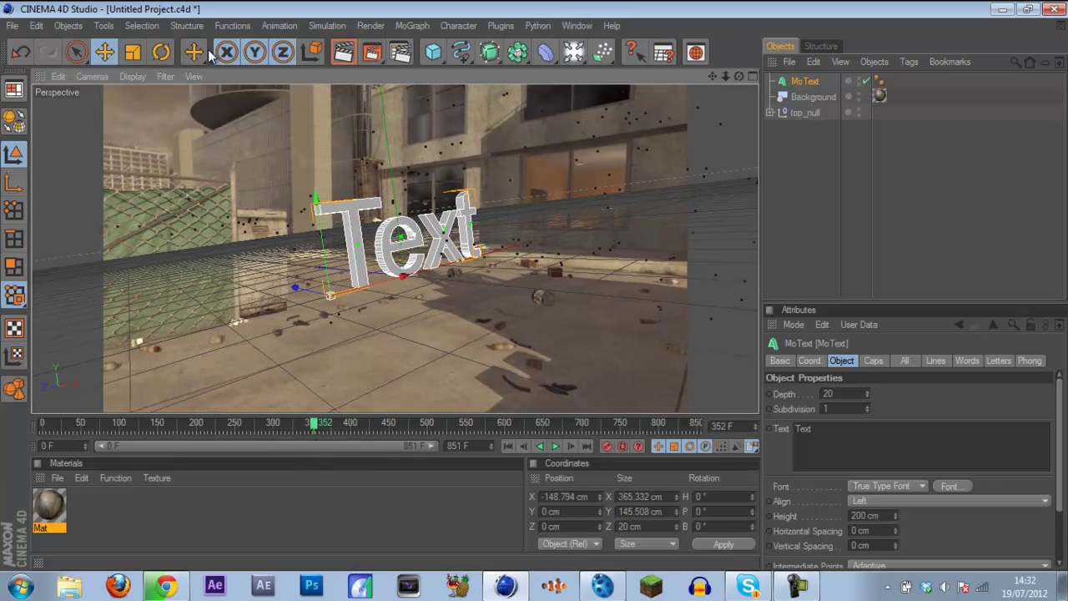
# - Rotate the MoText to a bank angle of about 7° to match the ground slope
pyautogui.click(159, 52)
pyautogui.moveTo(365, 255); pyautogui.dragTo(375, 246)
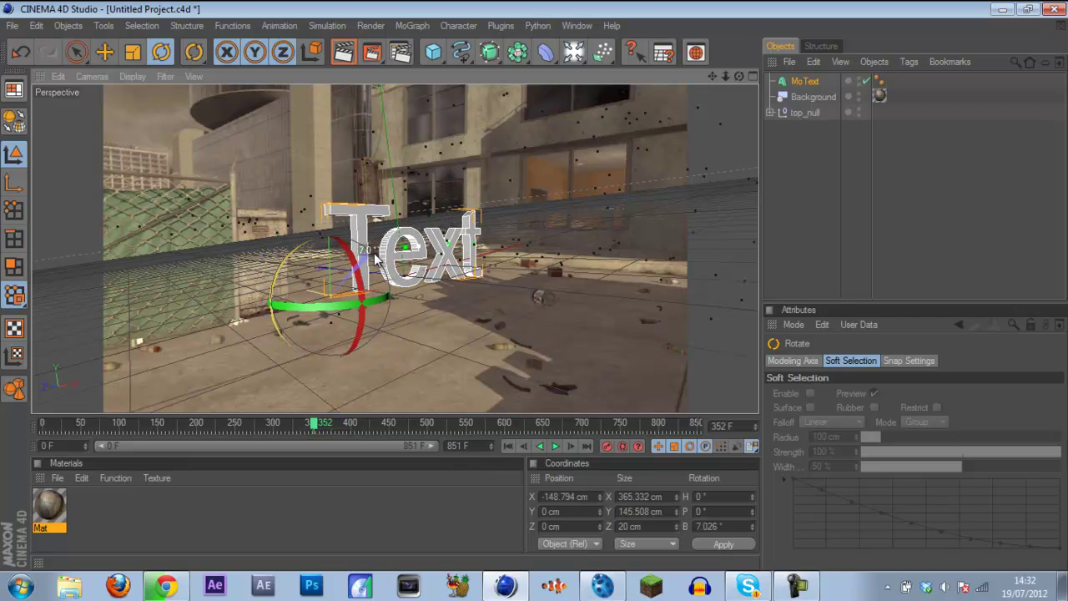
pyautogui.click(104, 52)
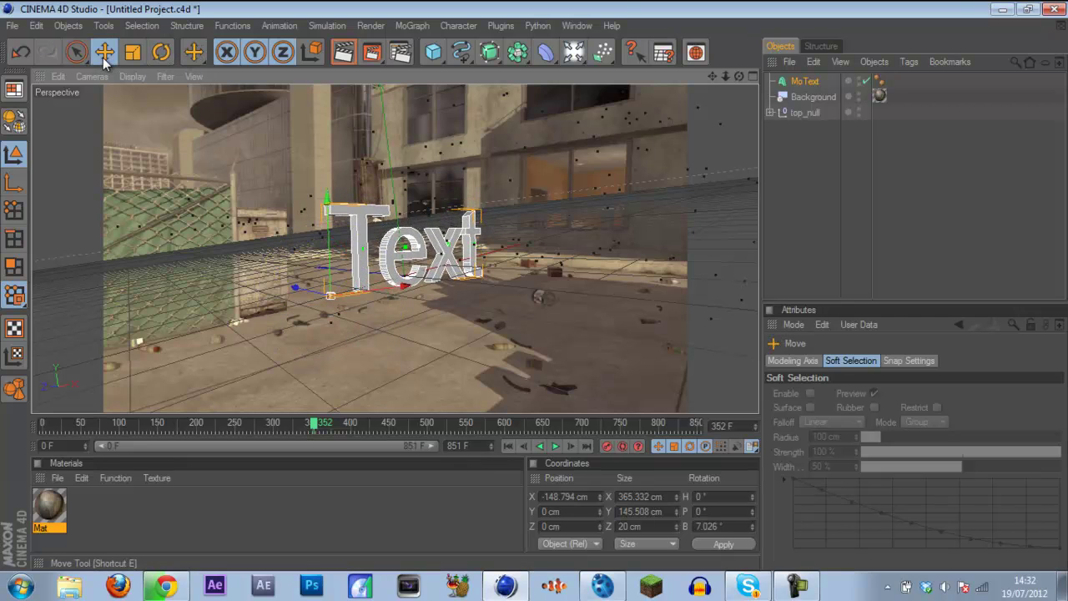
# - Replace the MoText object's wording with "Custxms"
pyautogui.click(815, 80)
pyautogui.click(872, 434)
pyautogui.press('BackSpace')
pyautogui.press('BackSpace')
pyautogui.press('BackSpace')
pyautogui.press('BackSpace')
pyautogui.press('BackSpace')
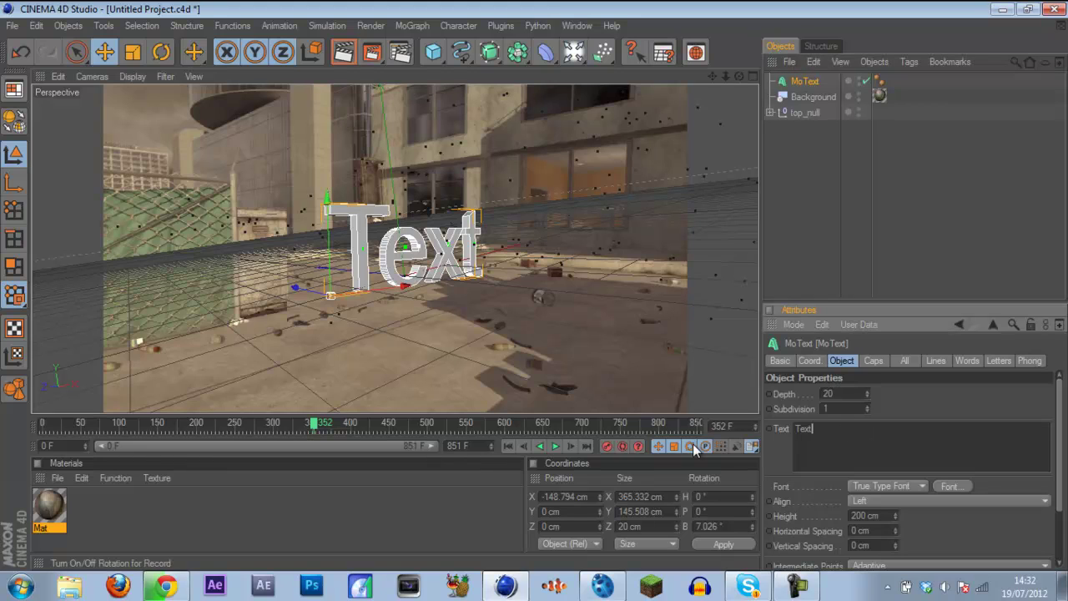
pyautogui.write('Custxms')
pyautogui.click(916, 276)
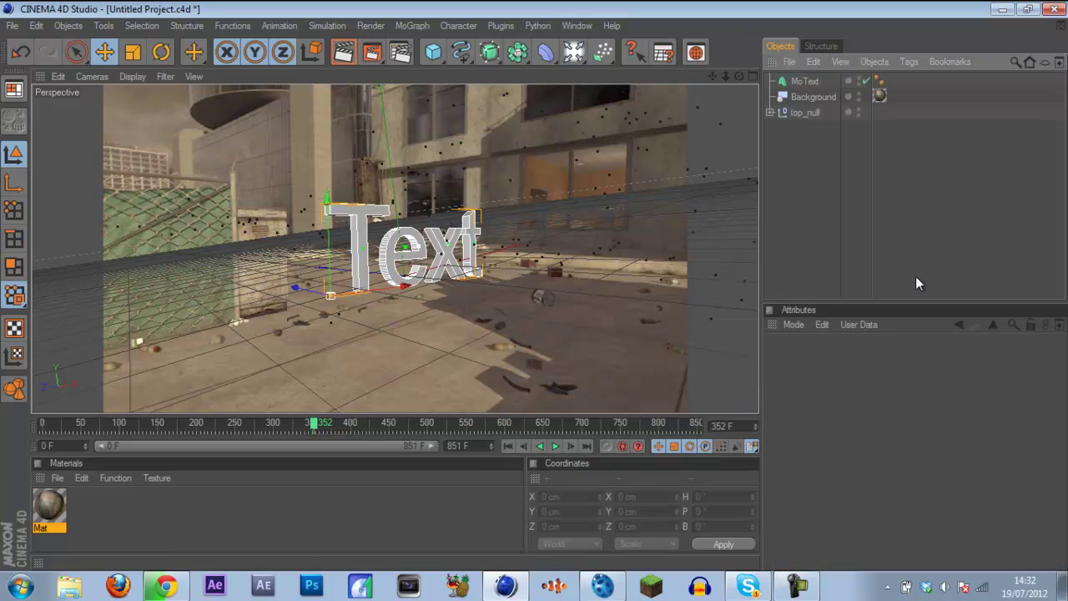
# - Turn the Custxms text toward the camera, to about -16.2° heading, -1.9° pitch and 6.7° bank
pyautogui.click(804, 81)
pyautogui.click(161, 51)
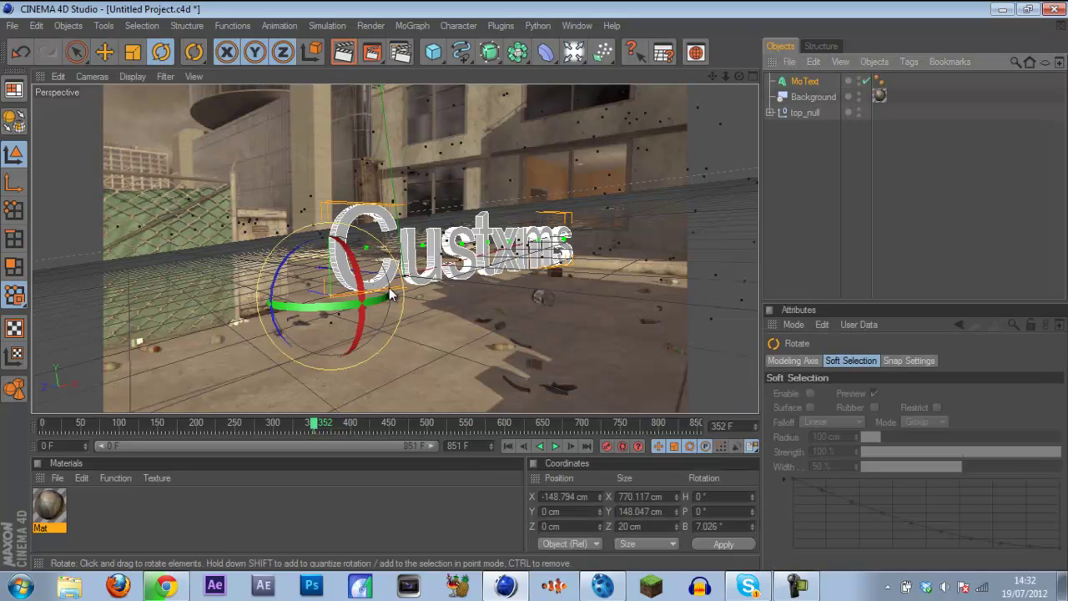
pyautogui.moveTo(367, 301)
pyautogui.mouseDown()
pyautogui.moveTo(379, 298)
pyautogui.moveTo(358, 301)
pyautogui.mouseUp()
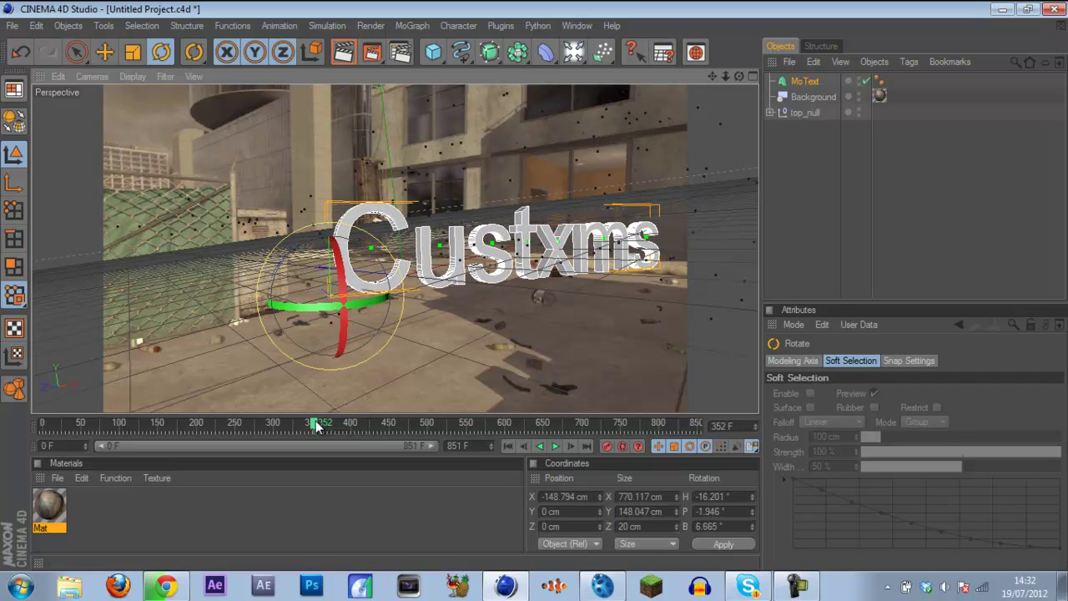
# - At frame 575, move the Custxms text back into the scene to about X -192, Y -12, Z 402 cm
pyautogui.moveTo(323, 415); pyautogui.dragTo(487, 419)
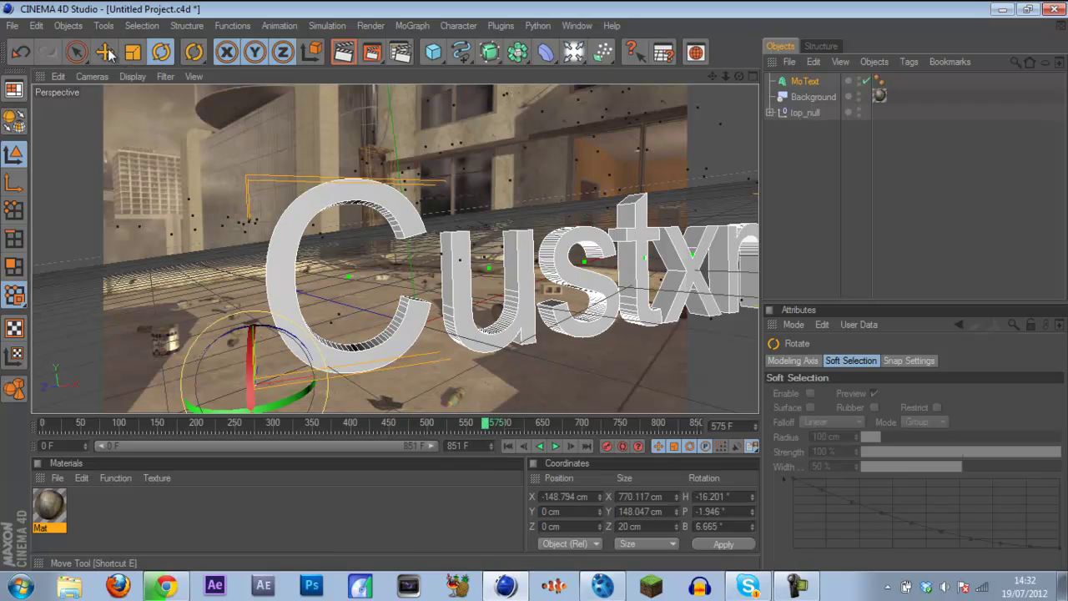
pyautogui.press('e')
pyautogui.moveTo(264, 359); pyautogui.dragTo(388, 279)
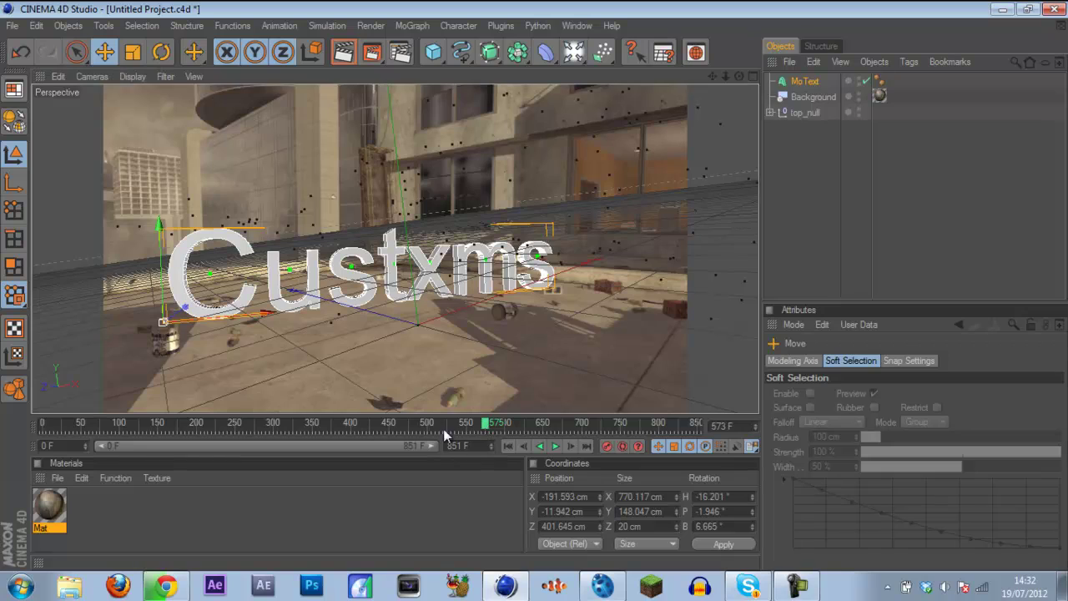
# - Scrub to frame 595 and render the active view to check the text over the footage, reselecting the MoText
pyautogui.moveTo(413, 426); pyautogui.dragTo(499, 431)
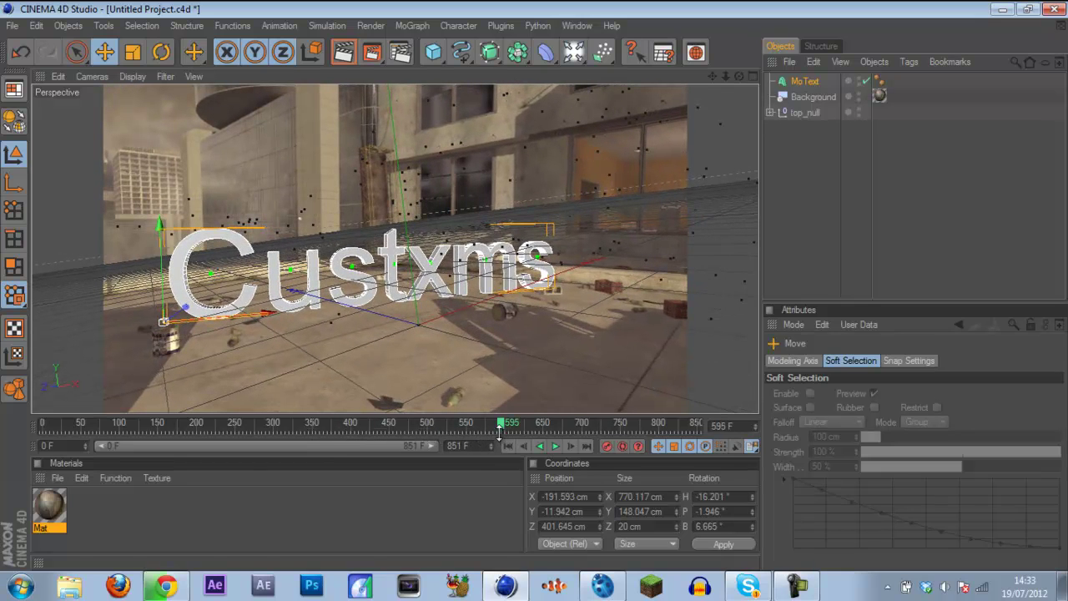
pyautogui.click(340, 54)
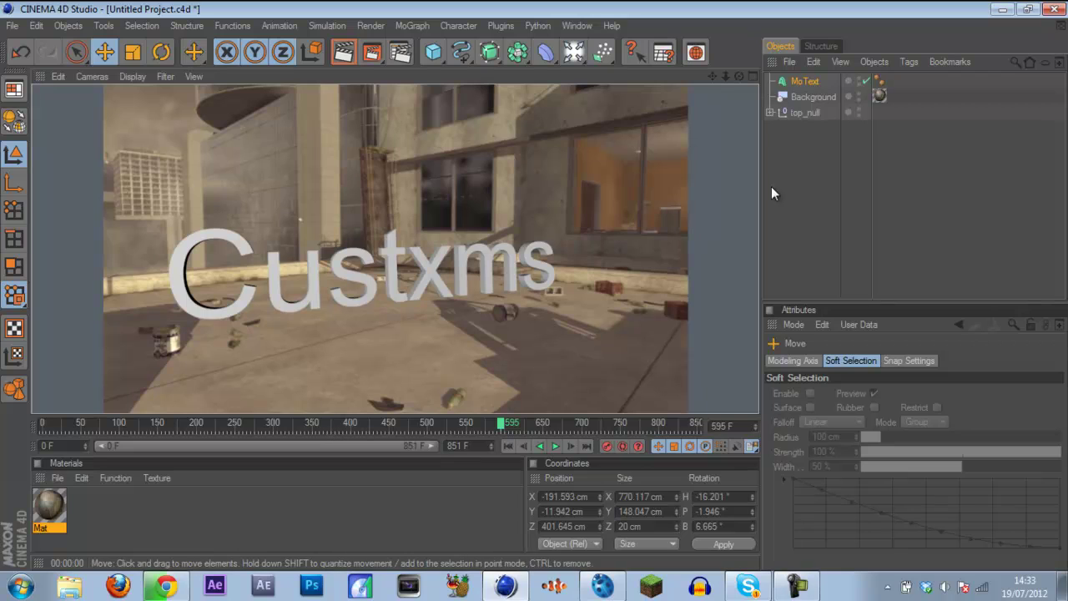
pyautogui.click(807, 83)
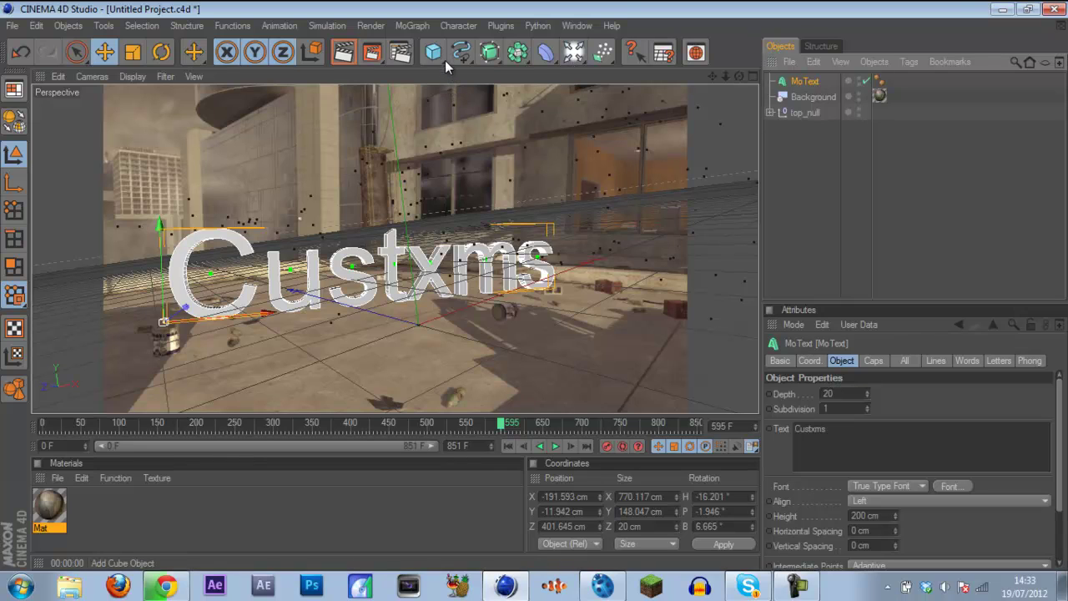
# - Add a Plane primitive and rotate it to a bank angle of about 5.4°
pyautogui.click(574, 53)
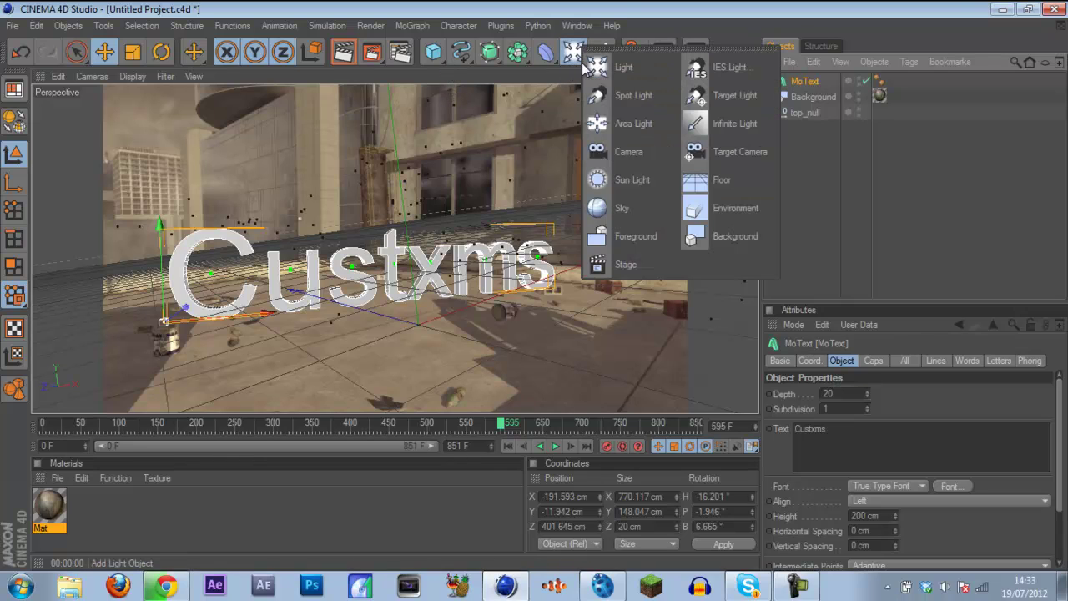
pyautogui.click(442, 61)
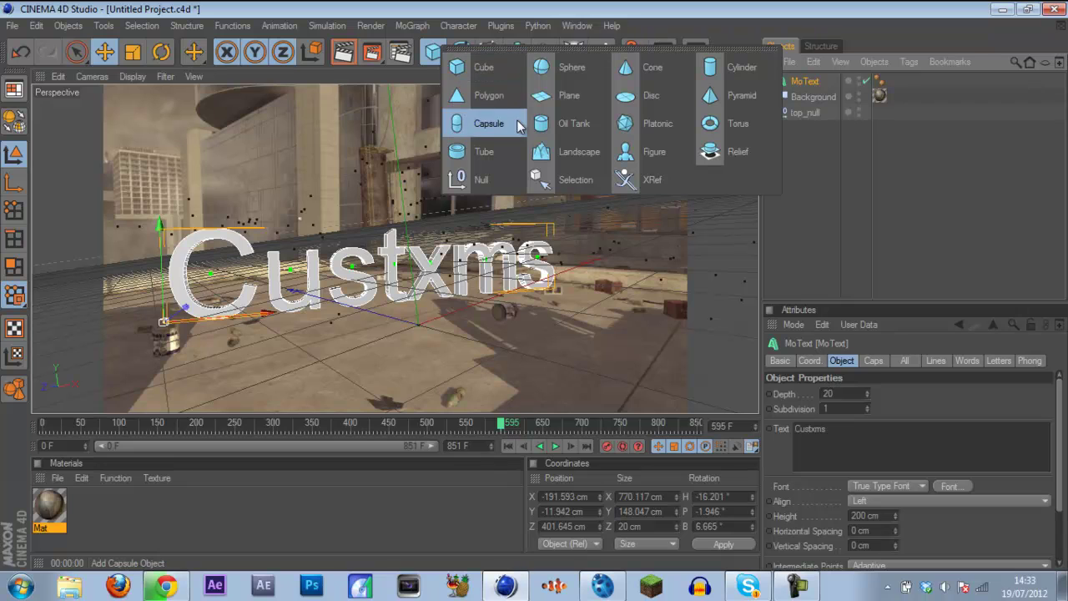
pyautogui.click(561, 96)
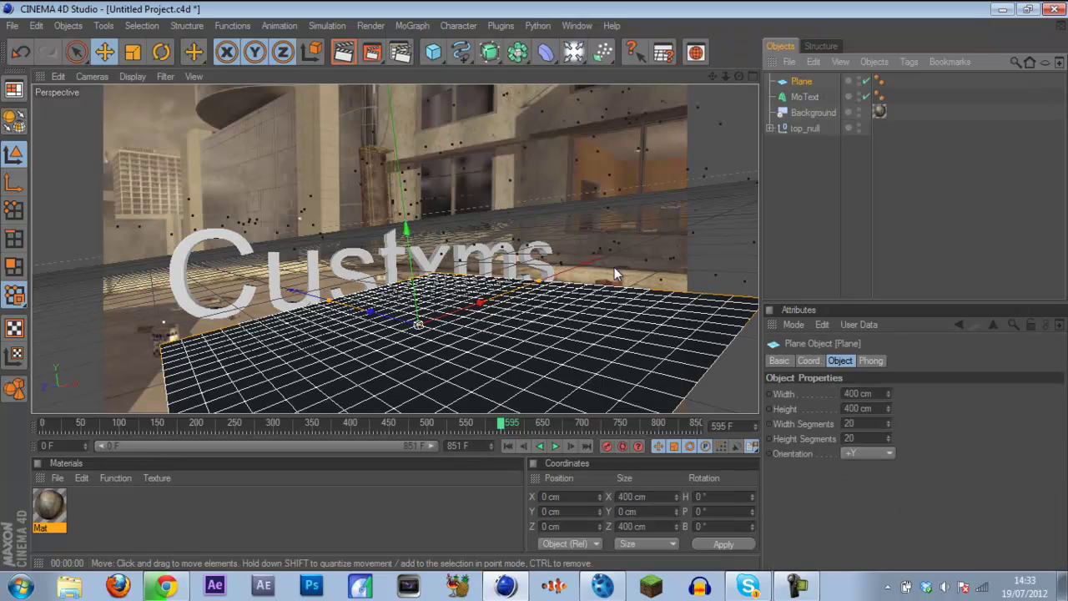
pyautogui.click(164, 53)
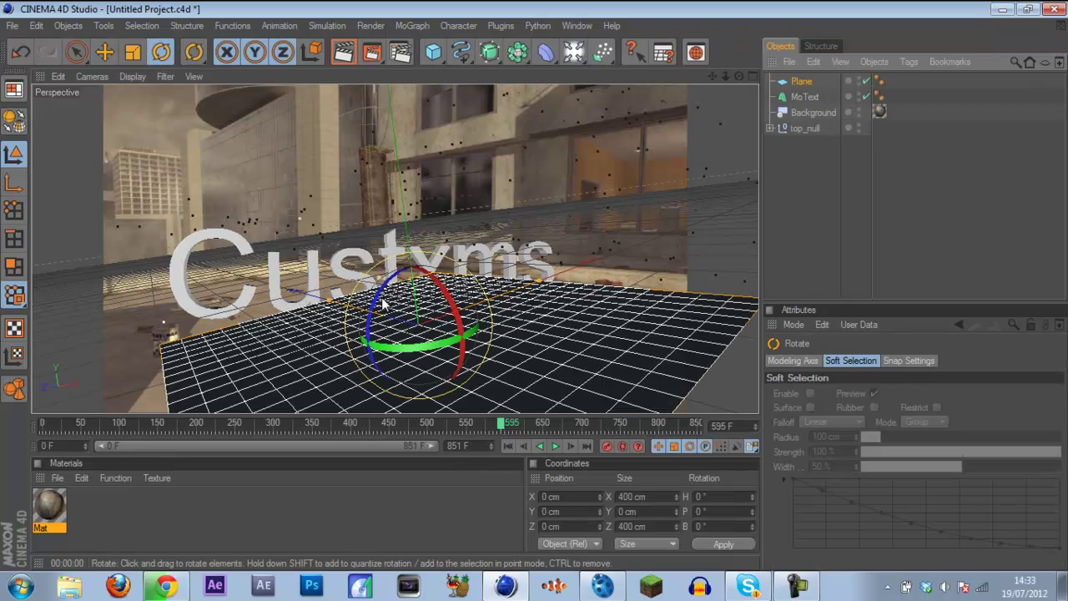
pyautogui.moveTo(399, 304); pyautogui.dragTo(422, 322)
# - Enlarge the plane to about 792 by 594 cm and position it under the text at about X 177, Y -65, Z 313 cm
pyautogui.click(104, 52)
pyautogui.moveTo(399, 286); pyautogui.dragTo(562, 271)
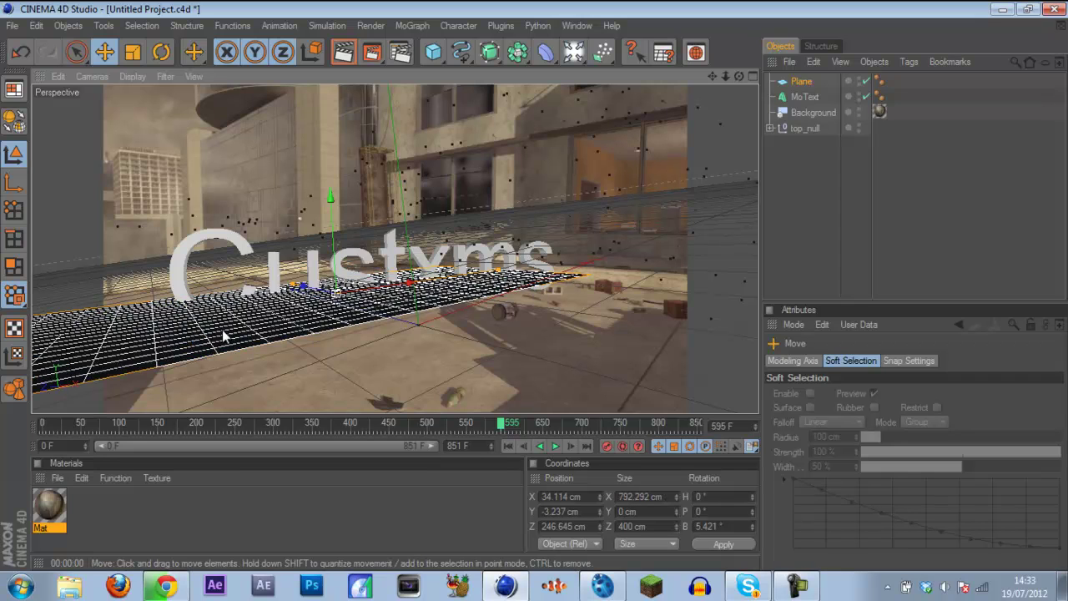
pyautogui.moveTo(292, 284); pyautogui.dragTo(279, 282)
pyautogui.moveTo(415, 286); pyautogui.dragTo(535, 292)
pyautogui.moveTo(406, 185); pyautogui.dragTo(407, 214)
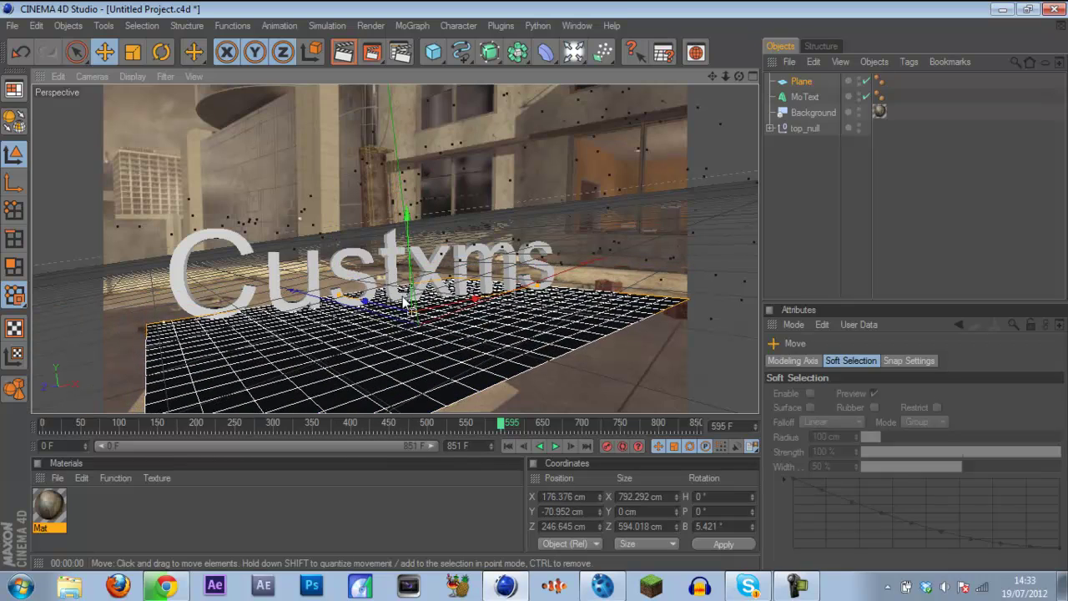
pyautogui.moveTo(386, 306); pyautogui.dragTo(535, 287)
# - Tilt the plane to a bank angle of about 7.9° and render the active view to check its alignment
pyautogui.click(163, 53)
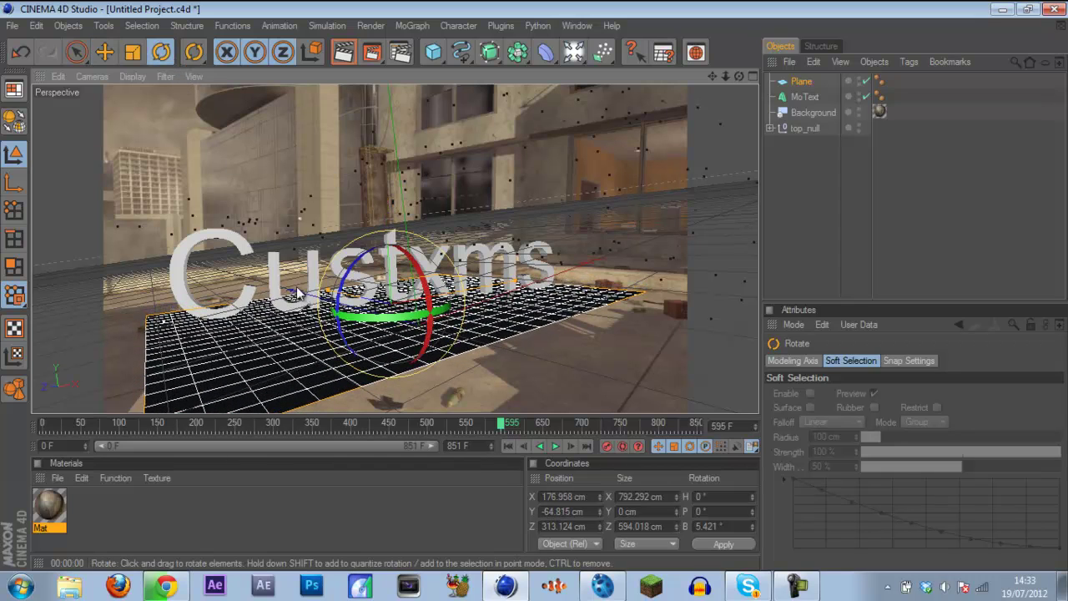
pyautogui.moveTo(418, 257); pyautogui.dragTo(422, 264)
pyautogui.click(105, 53)
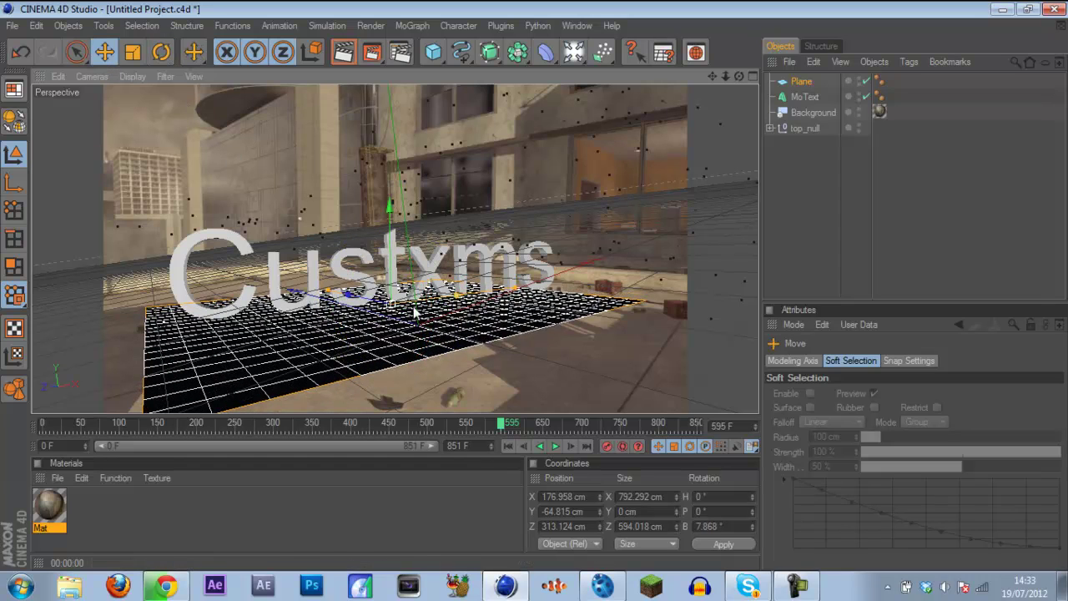
pyautogui.click(336, 58)
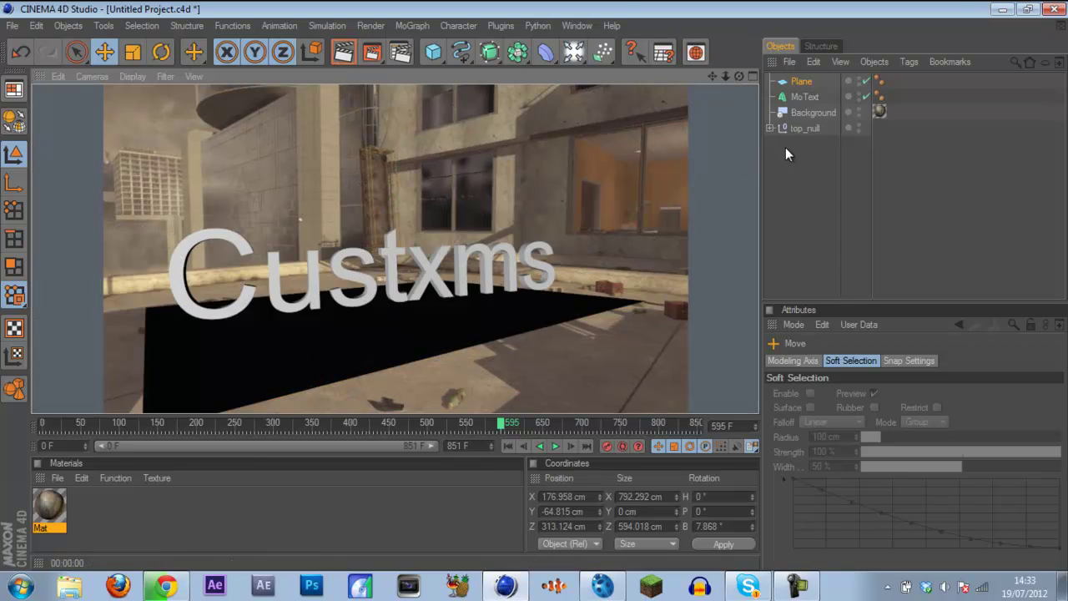
# - Add a Compositing tag to the Plane object
pyautogui.click(799, 82)
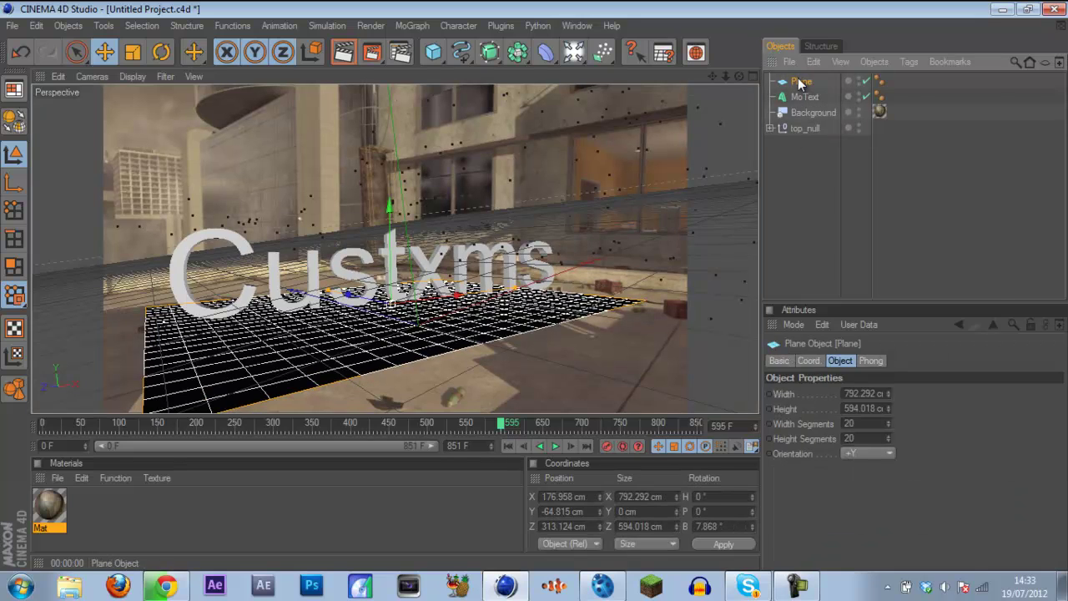
pyautogui.rightClick(800, 82)
pyautogui.moveTo(816, 75)
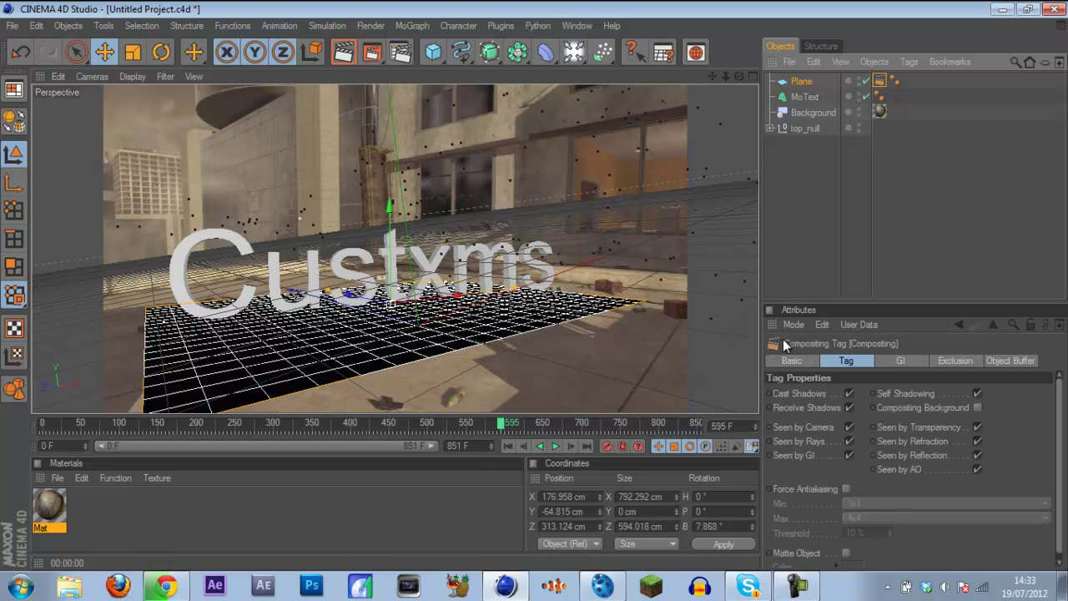
# - Enable Compositing Background on the plane's Compositing tag and copy the Background object's texture tag onto the plane, checking with a render
pyautogui.click(977, 408)
pyautogui.click(821, 115)
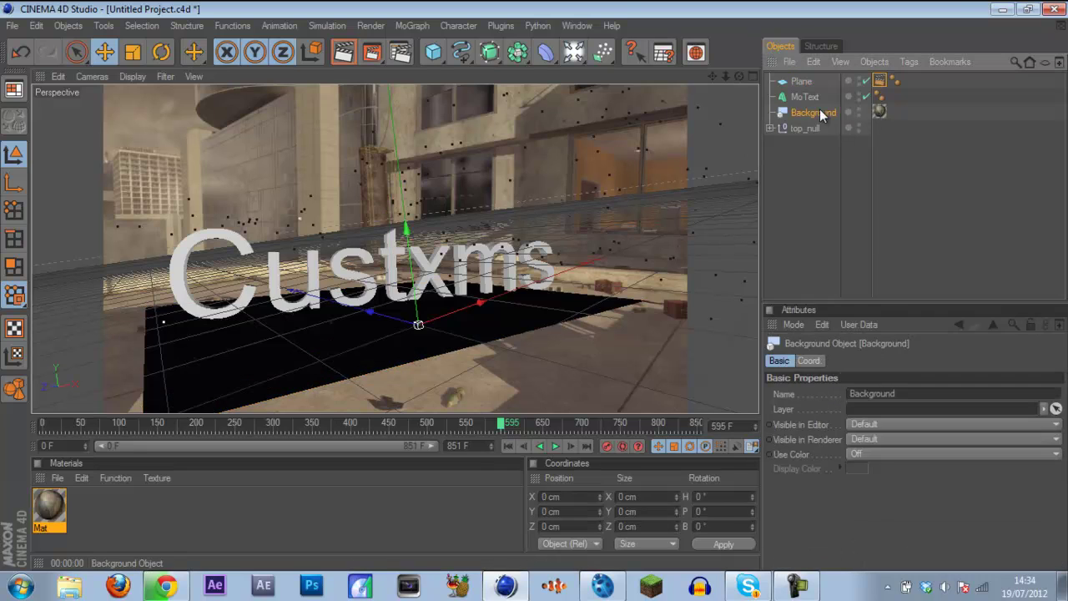
pyautogui.click(877, 113)
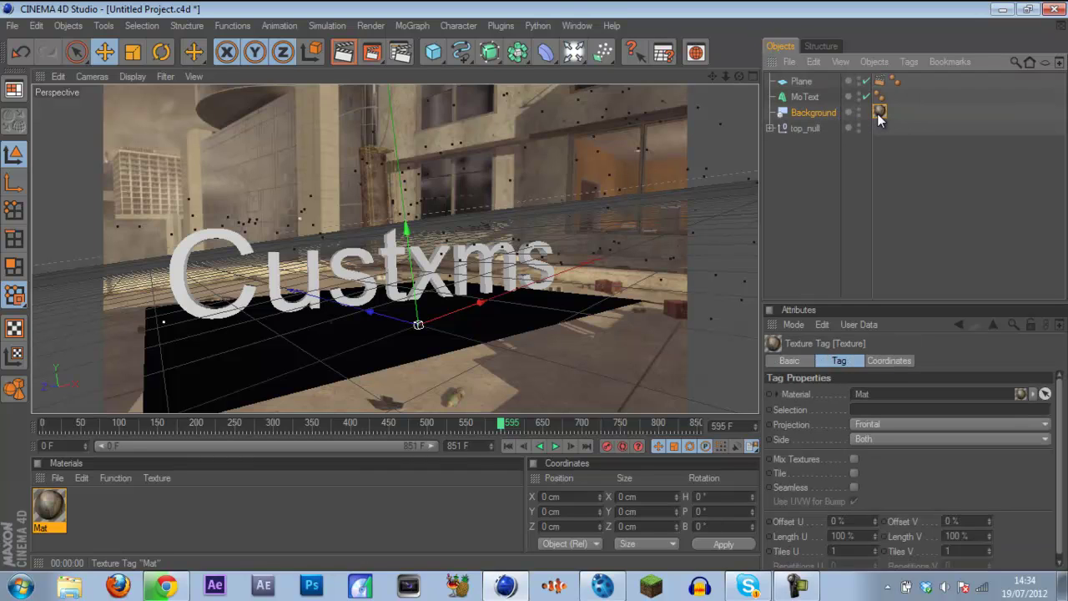
pyautogui.moveTo(879, 119); pyautogui.dragTo(804, 87)
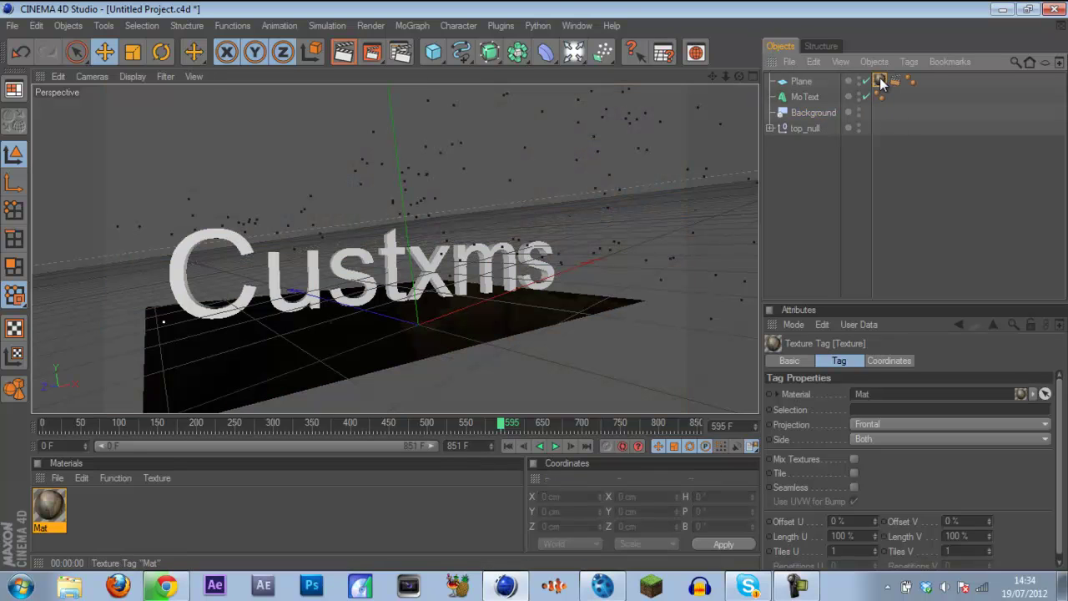
pyautogui.hotkey('ctrl', 'z')
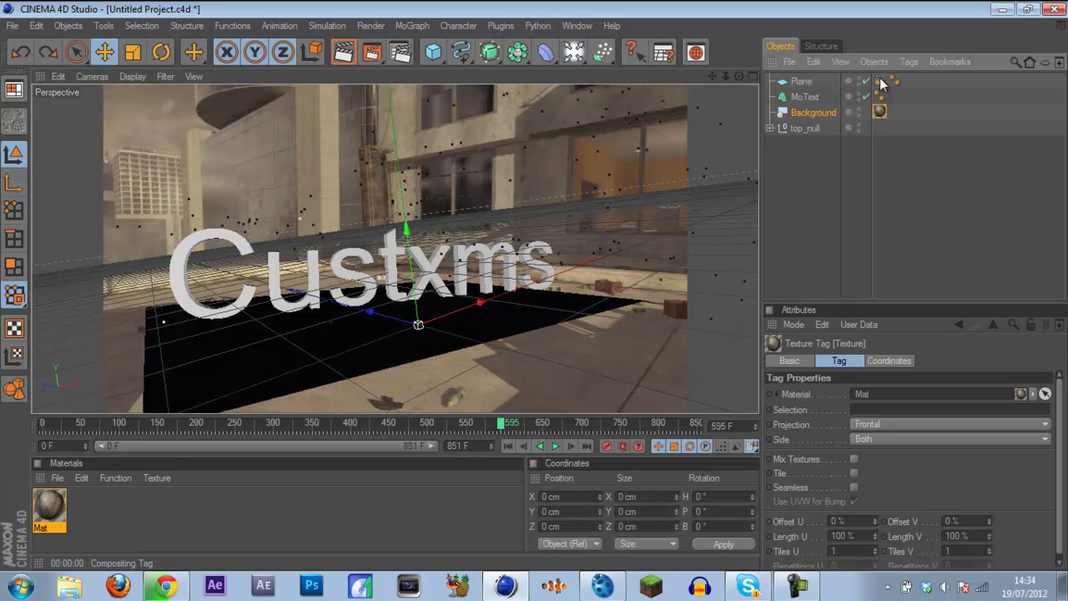
pyautogui.keyDown('ctrl'); pyautogui.moveTo(881, 113); pyautogui.dragTo(815, 80); pyautogui.keyUp('ctrl')
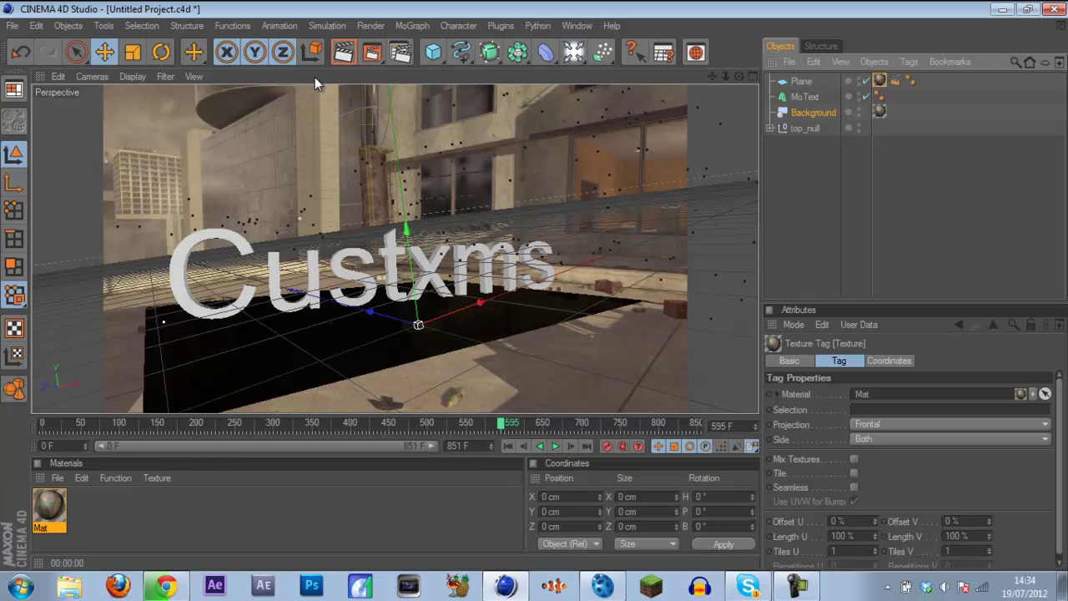
pyautogui.click(343, 52)
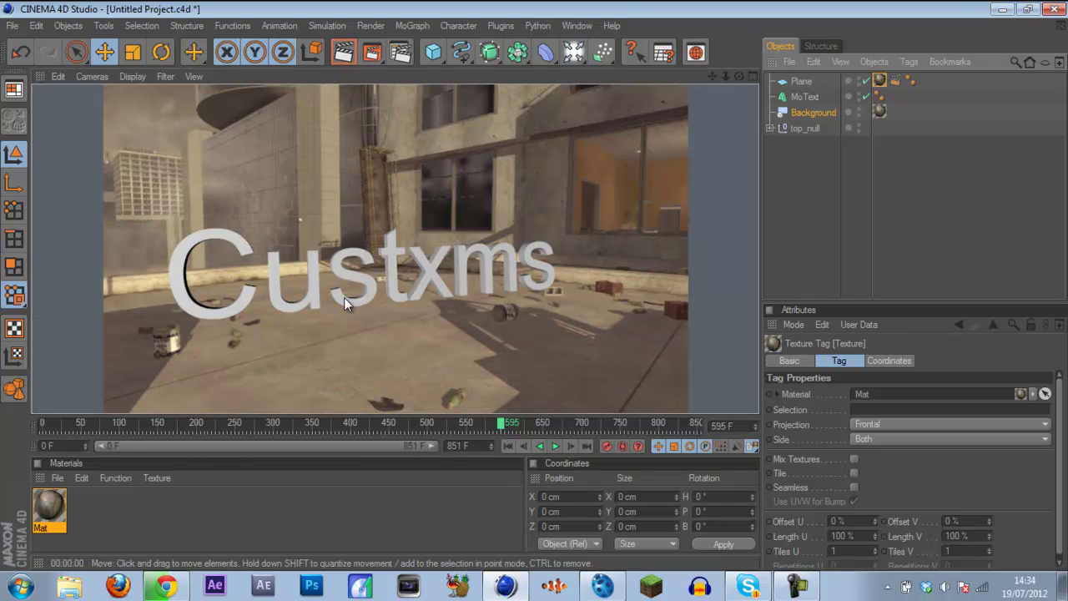
# - Add an Omni light and set its shadow type to Shadow Maps (Soft)
pyautogui.click(574, 55)
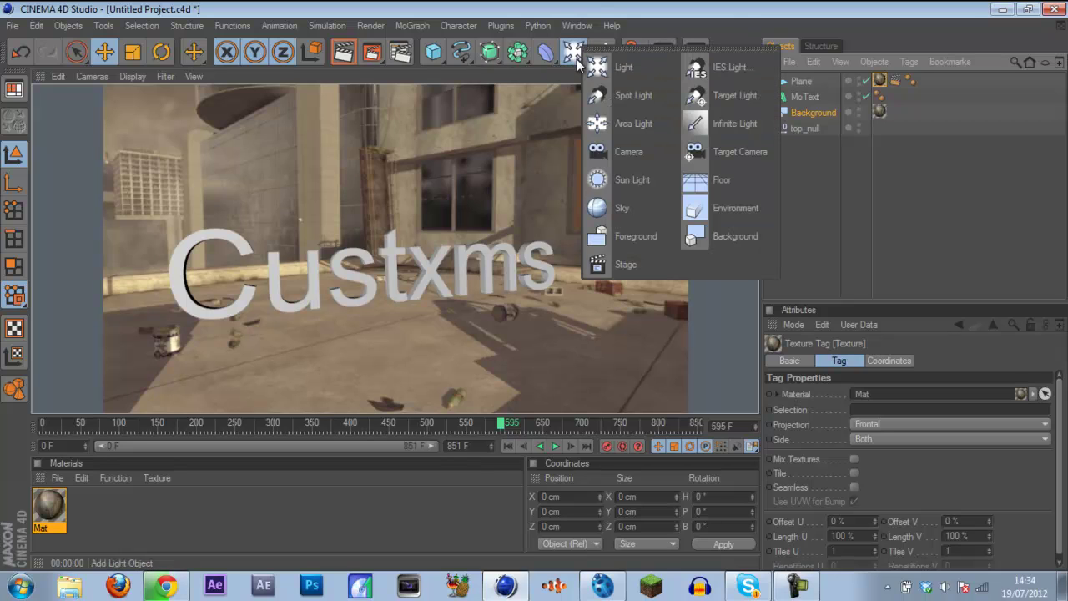
pyautogui.click(603, 68)
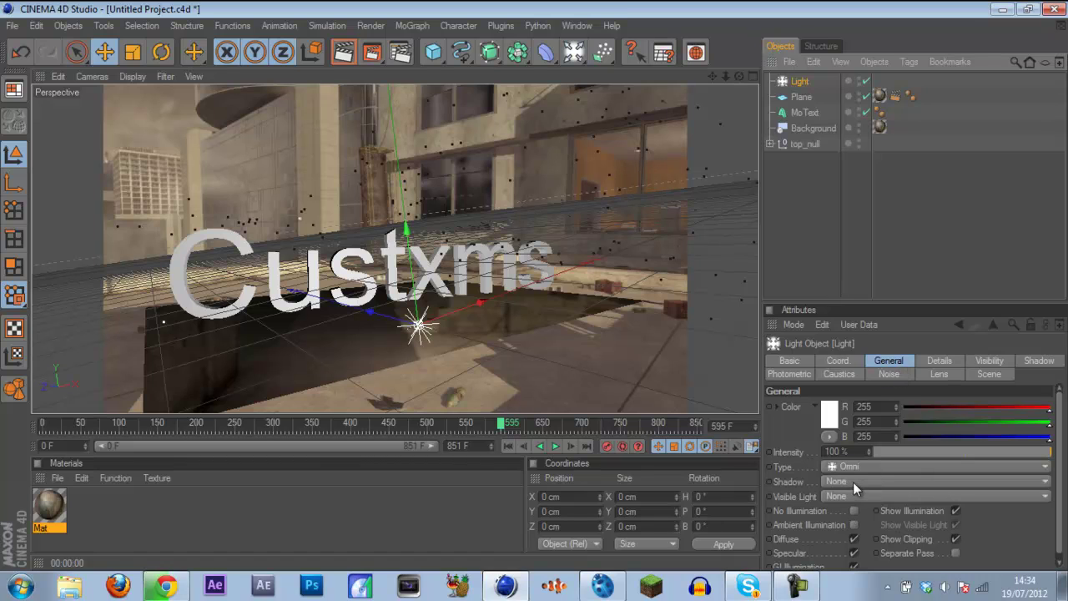
pyautogui.click(853, 482)
pyautogui.click(858, 513)
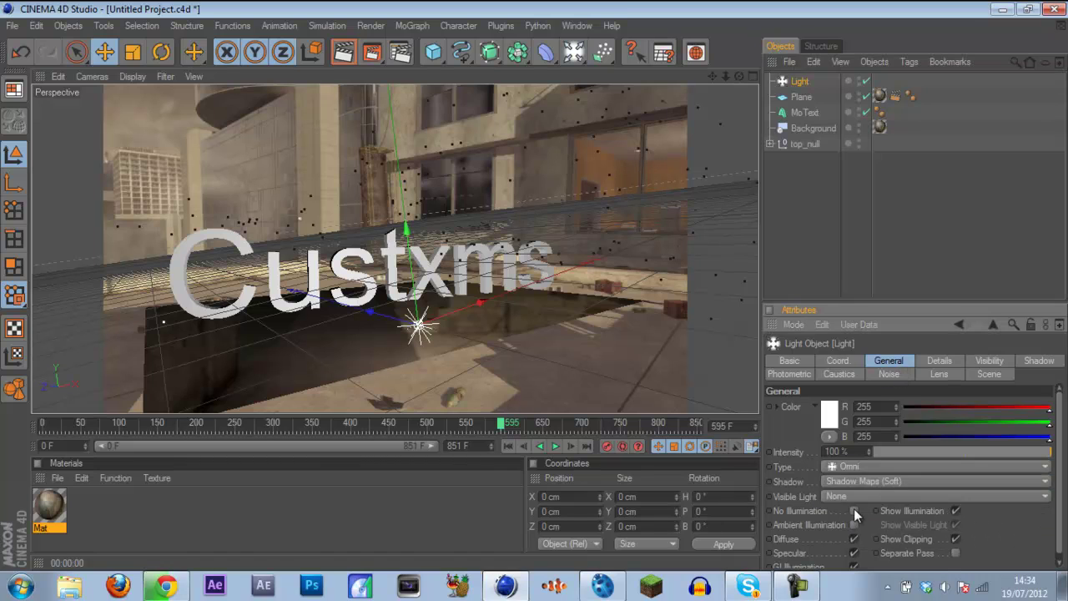
# - Move the light high above the text to about X 115, Y 975, Z 138 cm, test-rendering the shadows
pyautogui.moveTo(377, 315); pyautogui.dragTo(293, 126)
pyautogui.moveTo(384, 193); pyautogui.dragTo(535, 287)
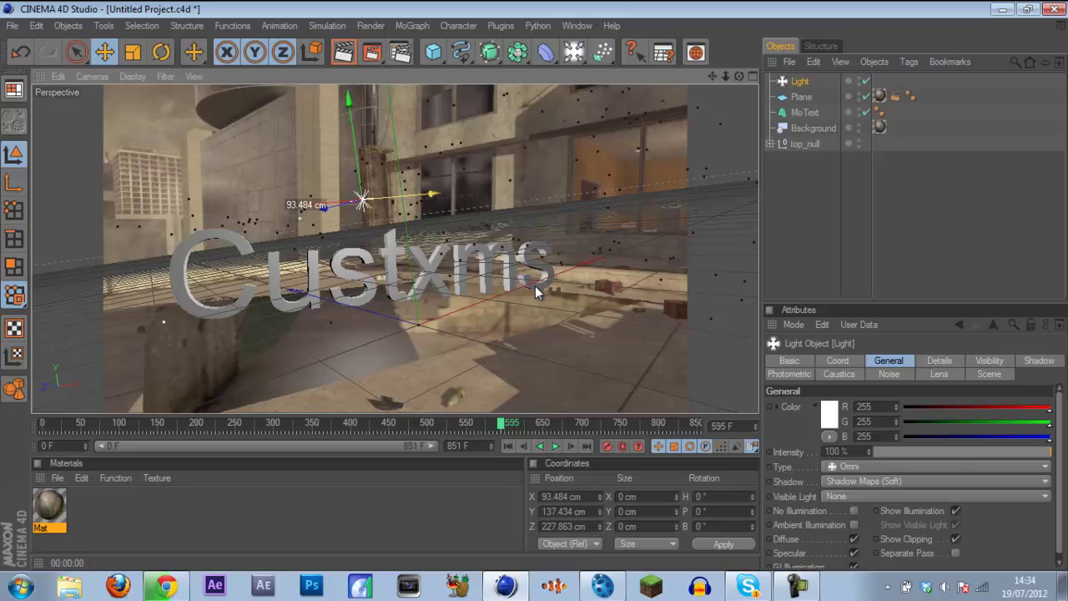
pyautogui.click(344, 52)
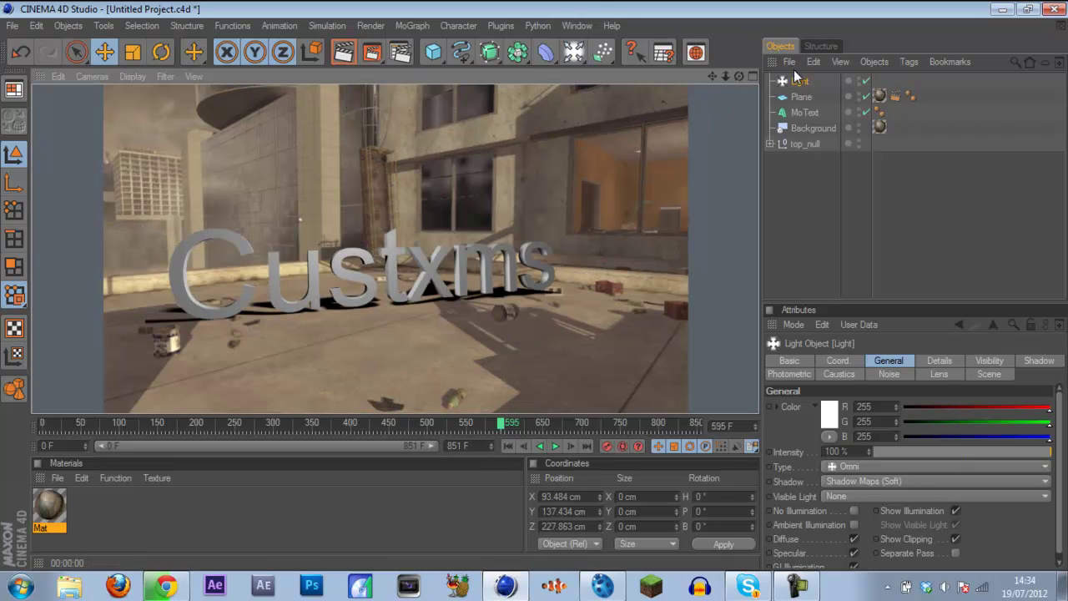
pyautogui.click(368, 184)
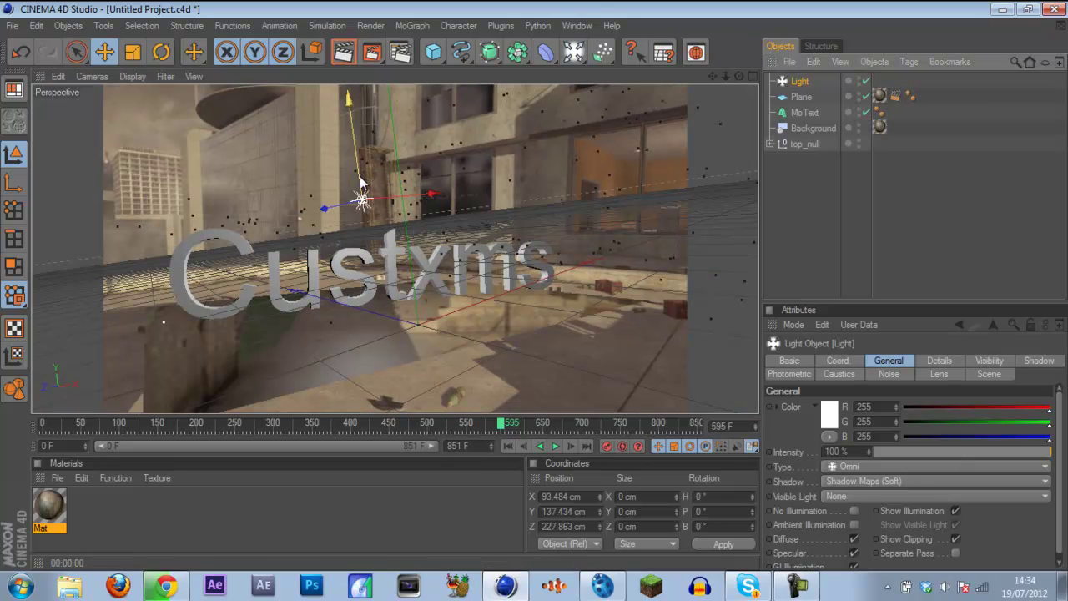
pyautogui.moveTo(360, 180); pyautogui.dragTo(338, 15)
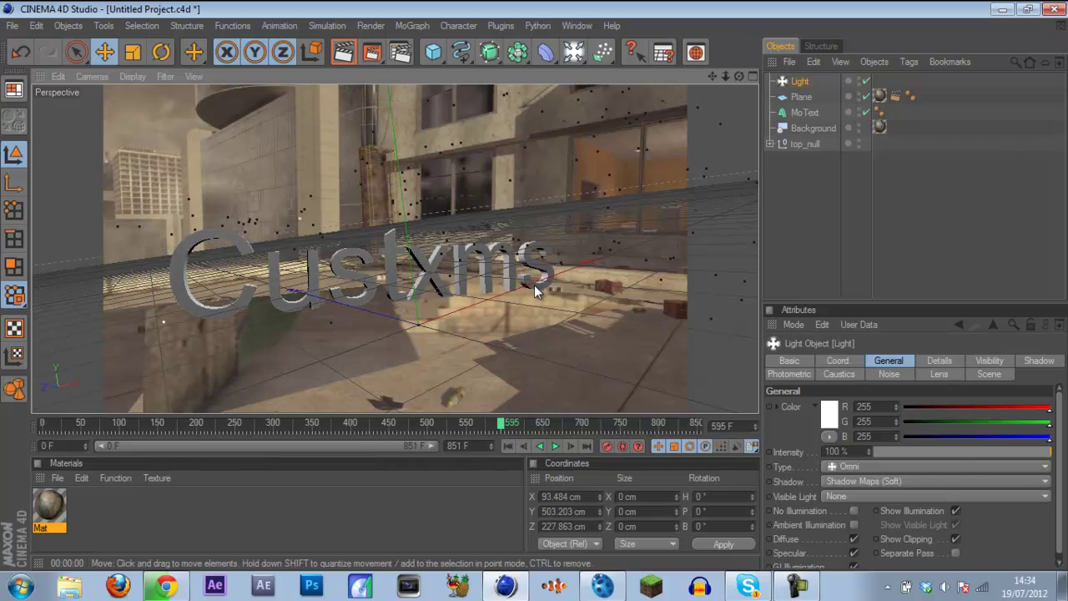
pyautogui.click(346, 60)
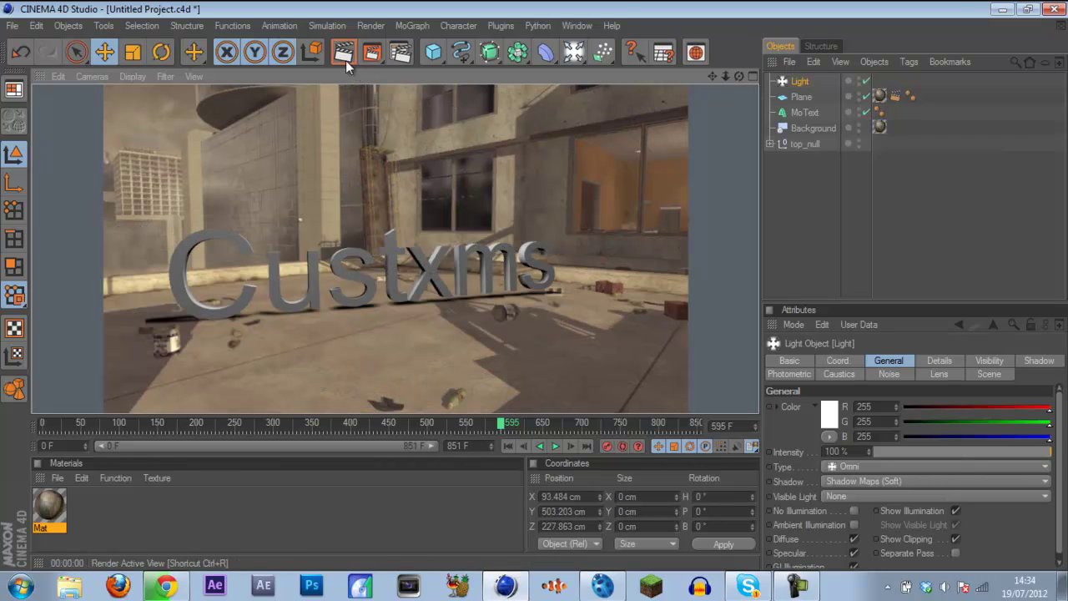
pyautogui.click(805, 86)
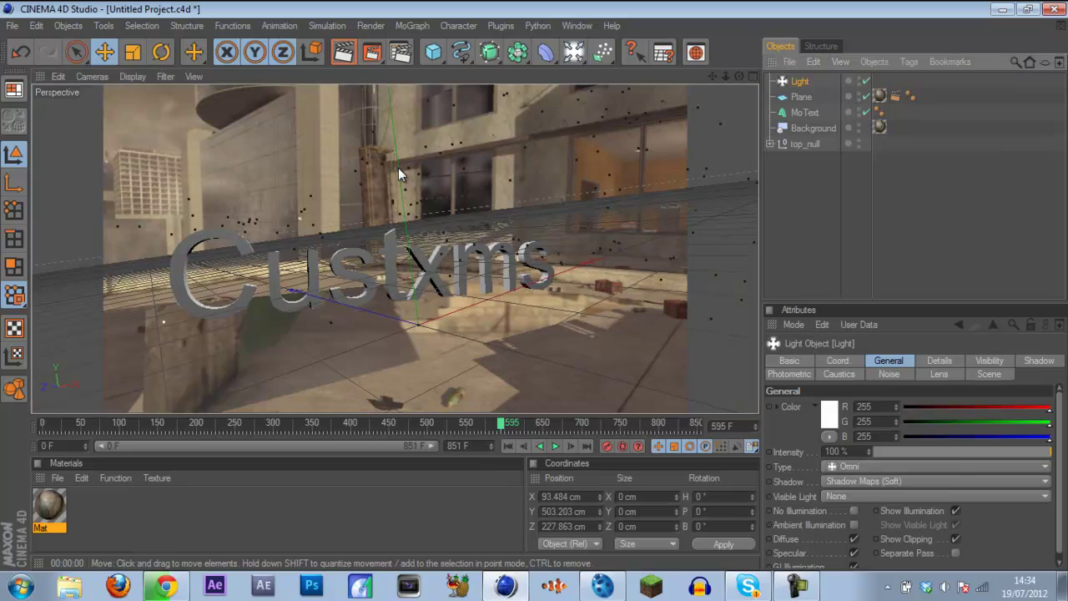
pyautogui.moveTo(545, 158); pyautogui.dragTo(541, 258)
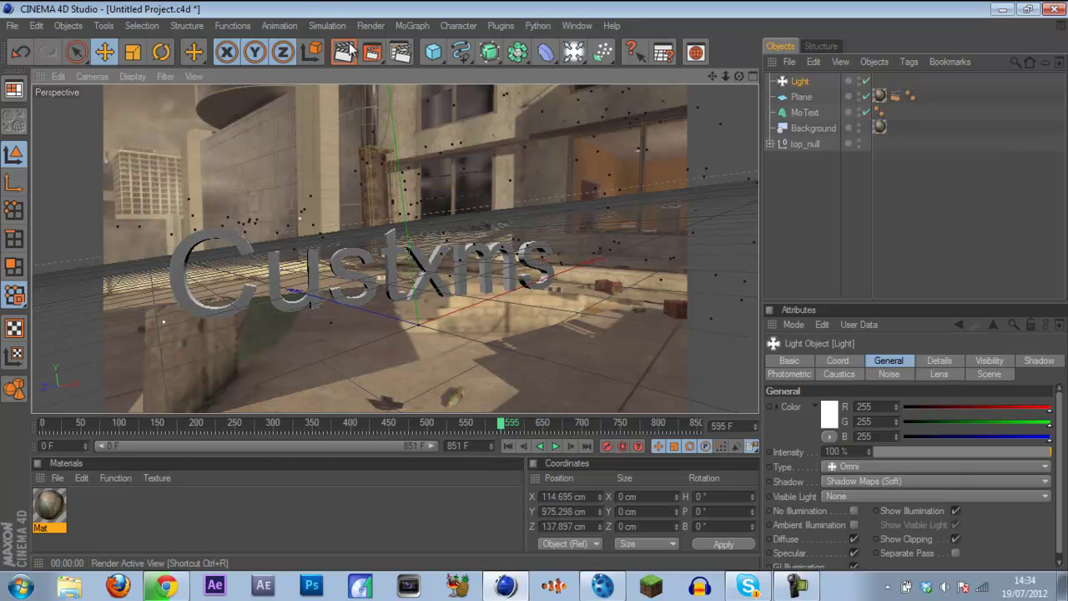
pyautogui.hotkey('ctrl', 'r')
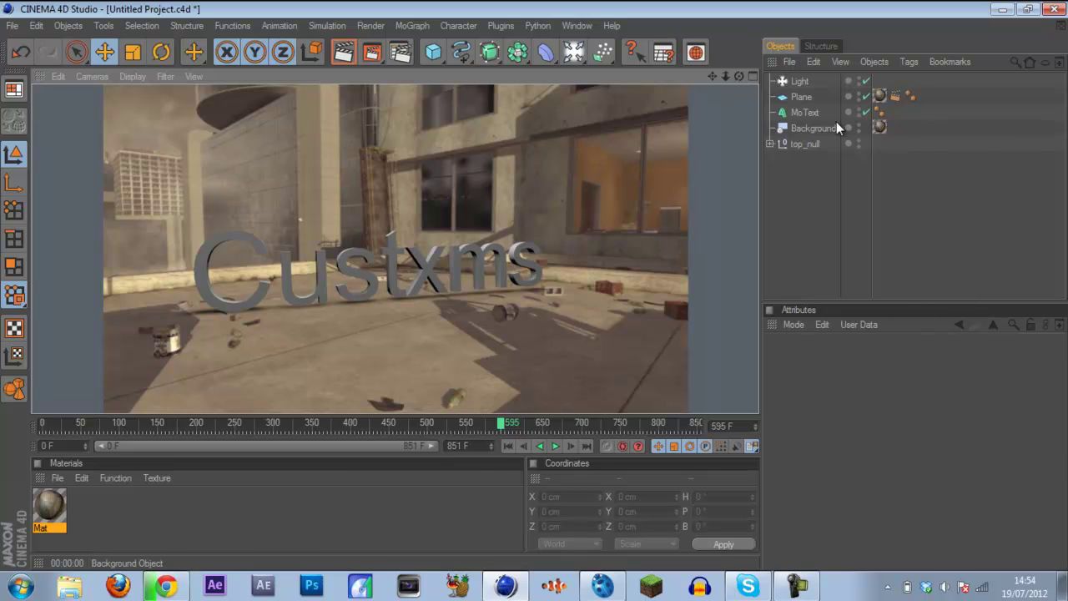
# - Rotate the MoText to a bank angle of about 8.6° and shift it to about X -190, Y -1, Z 402 cm, checking with a render
pyautogui.click(807, 113)
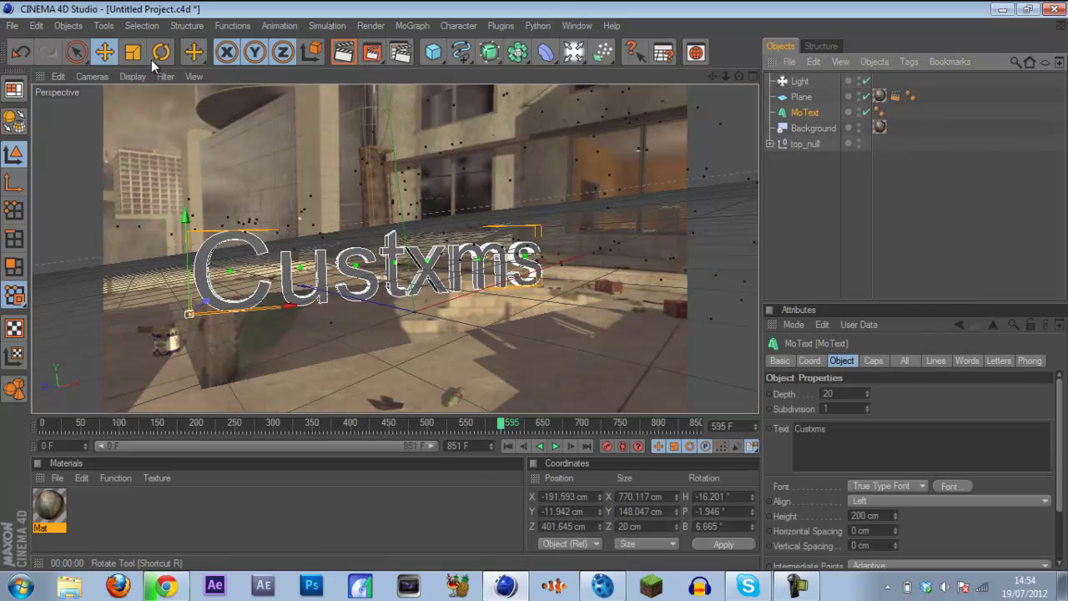
pyautogui.click(161, 52)
pyautogui.moveTo(238, 276); pyautogui.dragTo(238, 277)
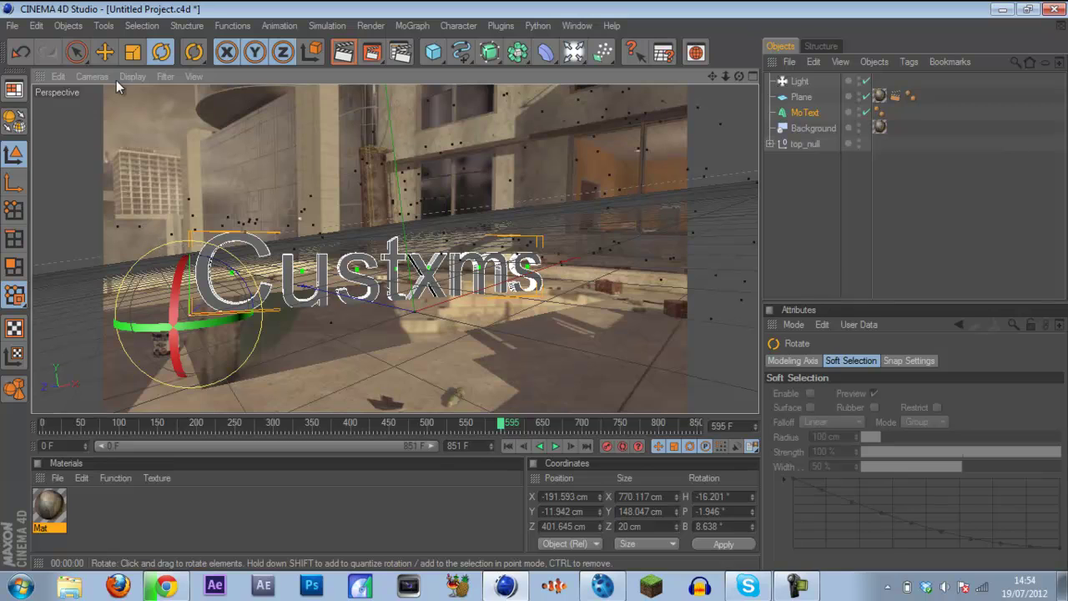
pyautogui.click(105, 52)
pyautogui.moveTo(193, 230); pyautogui.dragTo(535, 280)
pyautogui.click(344, 51)
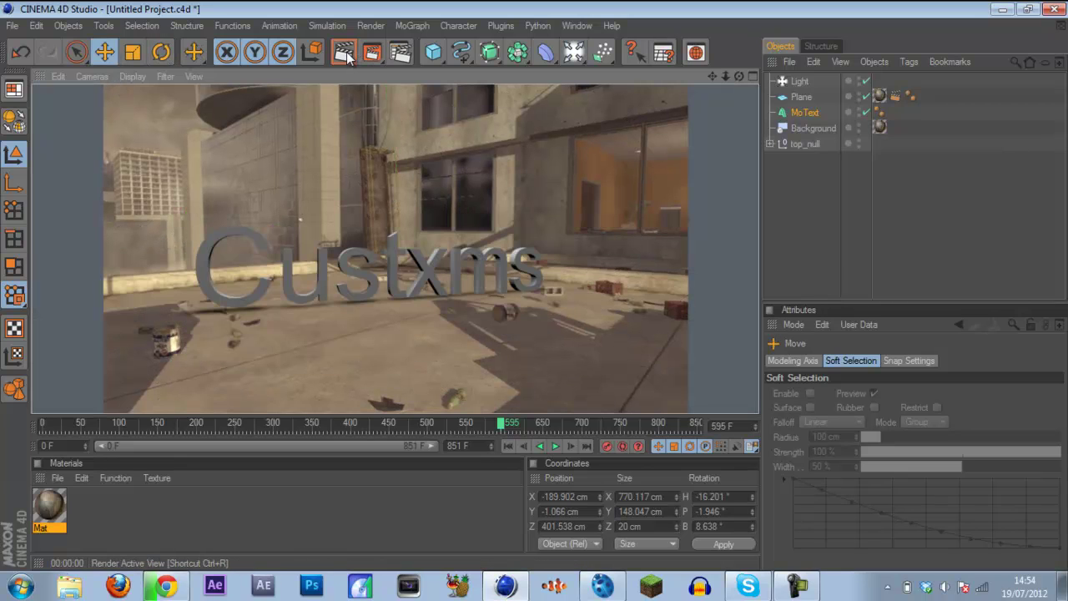
pyautogui.click(820, 200)
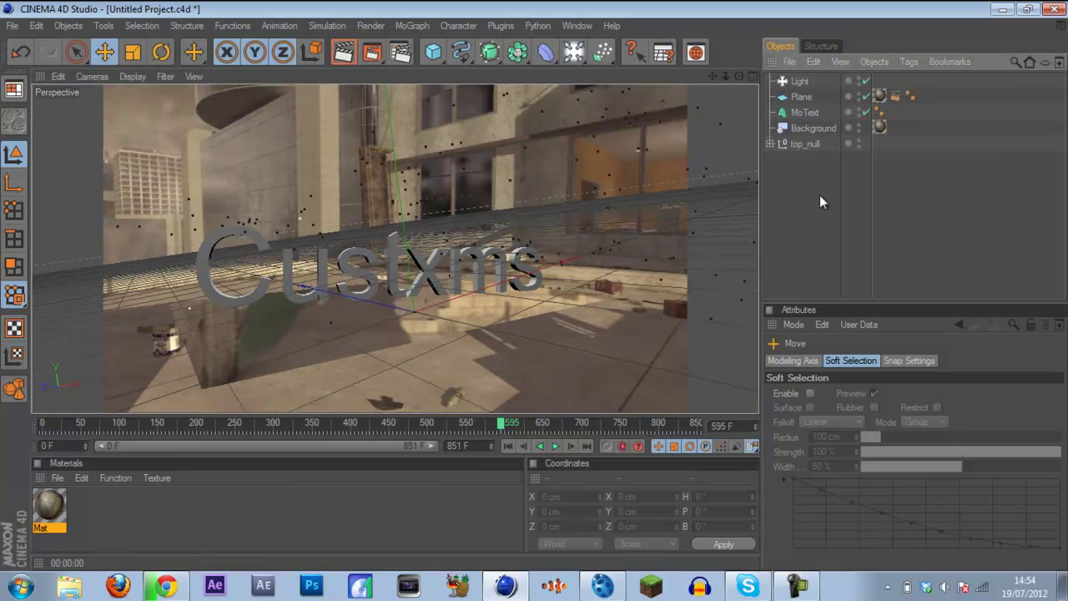
# - Create a new material and set its color to dark green, RGB 0, 106, 5
pyautogui.doubleClick(221, 495)
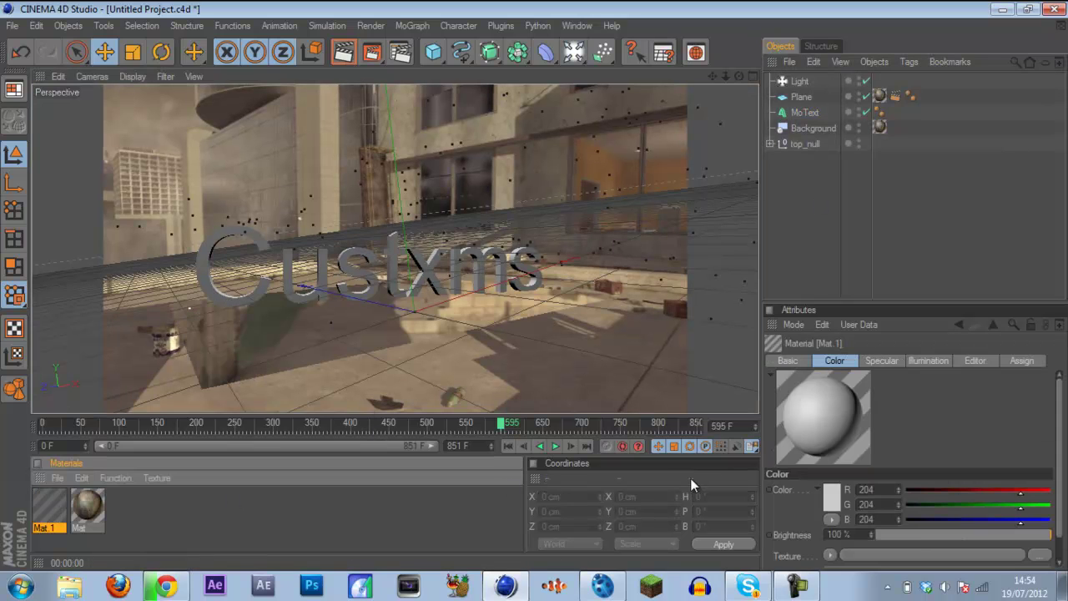
pyautogui.click(830, 489)
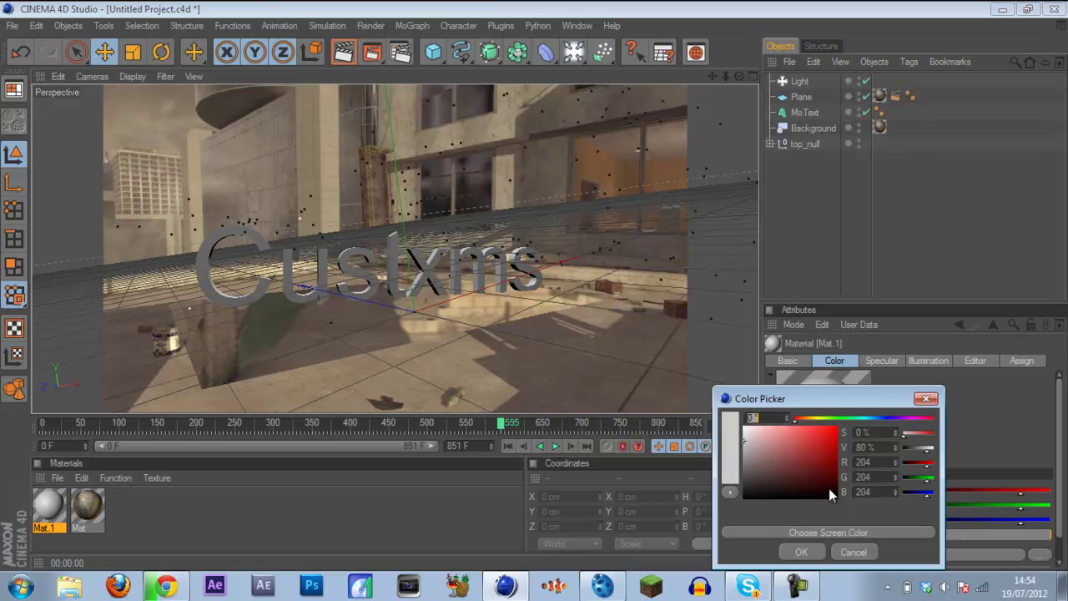
pyautogui.click(842, 419)
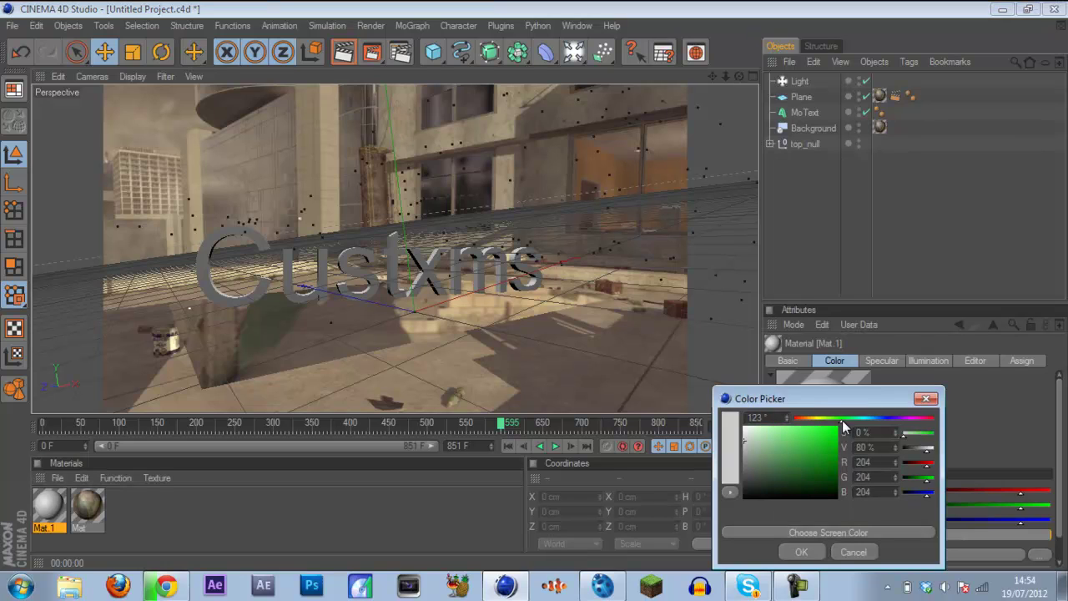
pyautogui.click(814, 477)
pyautogui.click(838, 468)
pyautogui.click(801, 553)
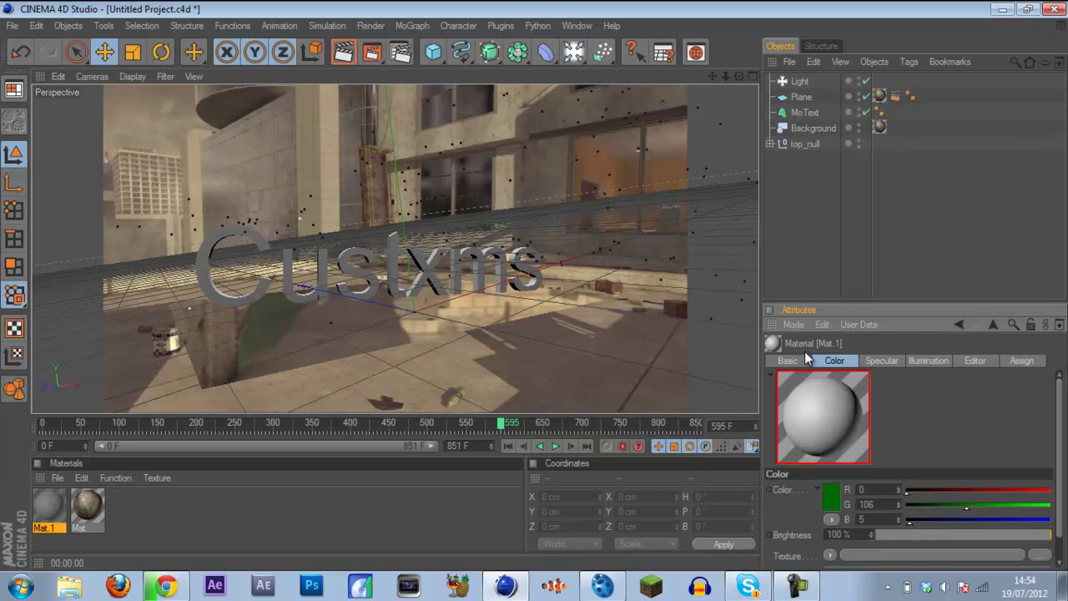
# - Enable reflection at 47% brightness on the green material and apply it to the MoText object, checking with a render
pyautogui.click(803, 360)
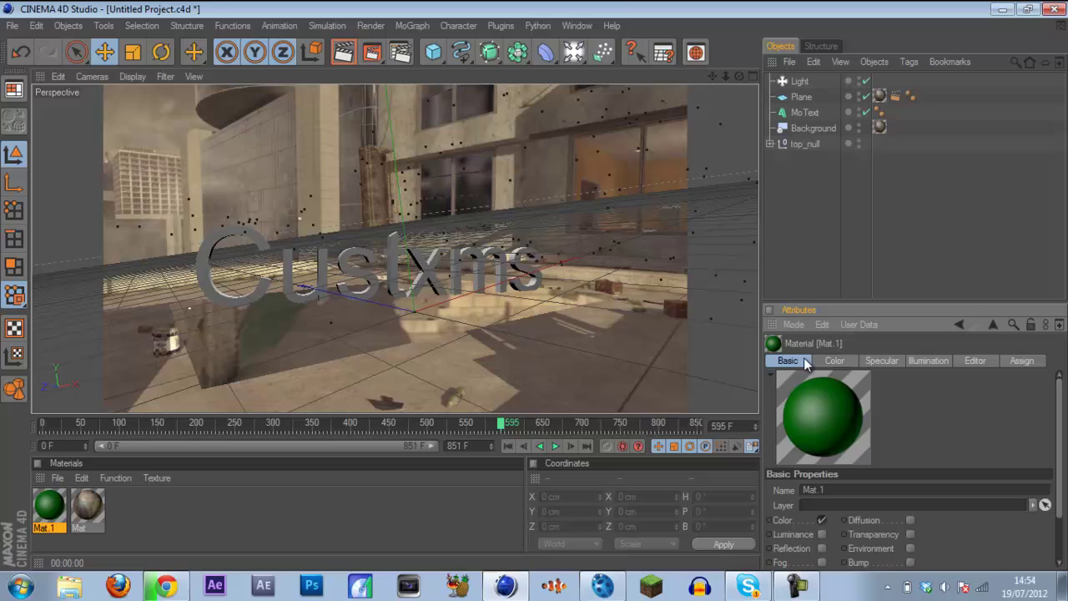
pyautogui.click(820, 549)
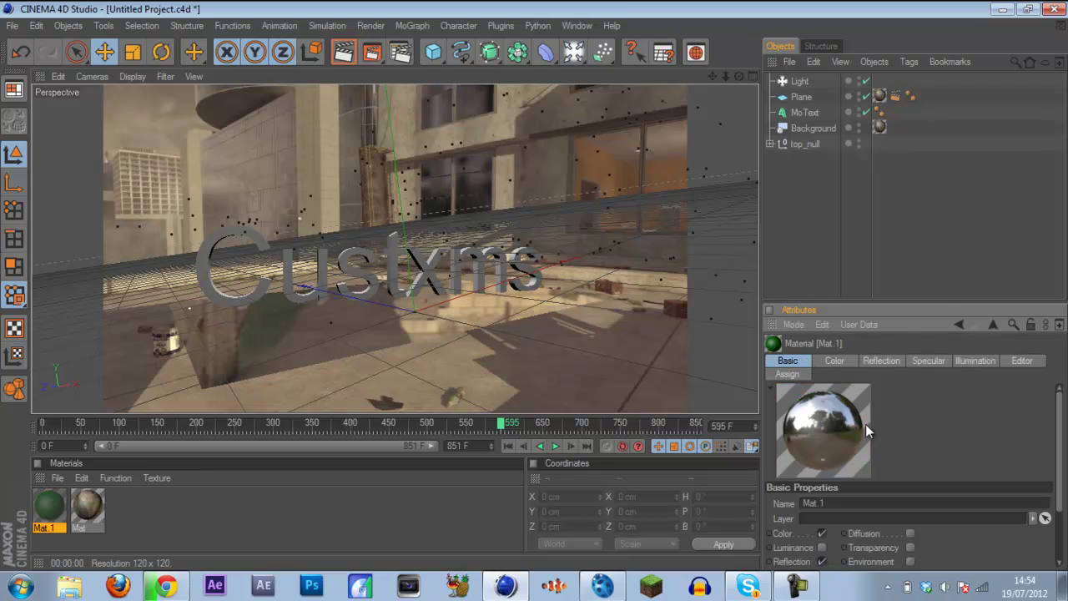
pyautogui.click(883, 364)
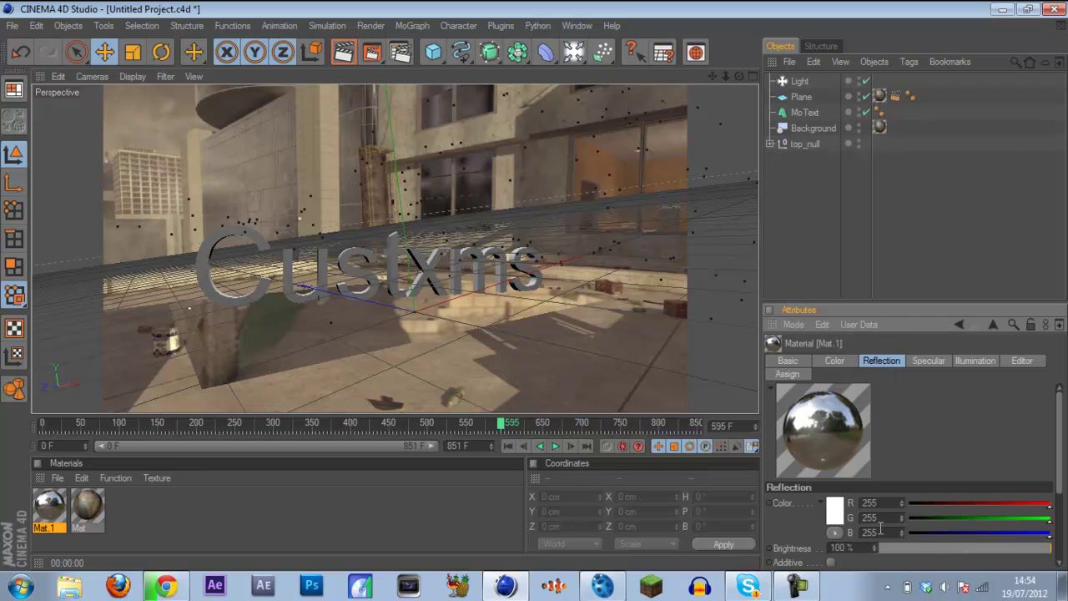
pyautogui.click(961, 548)
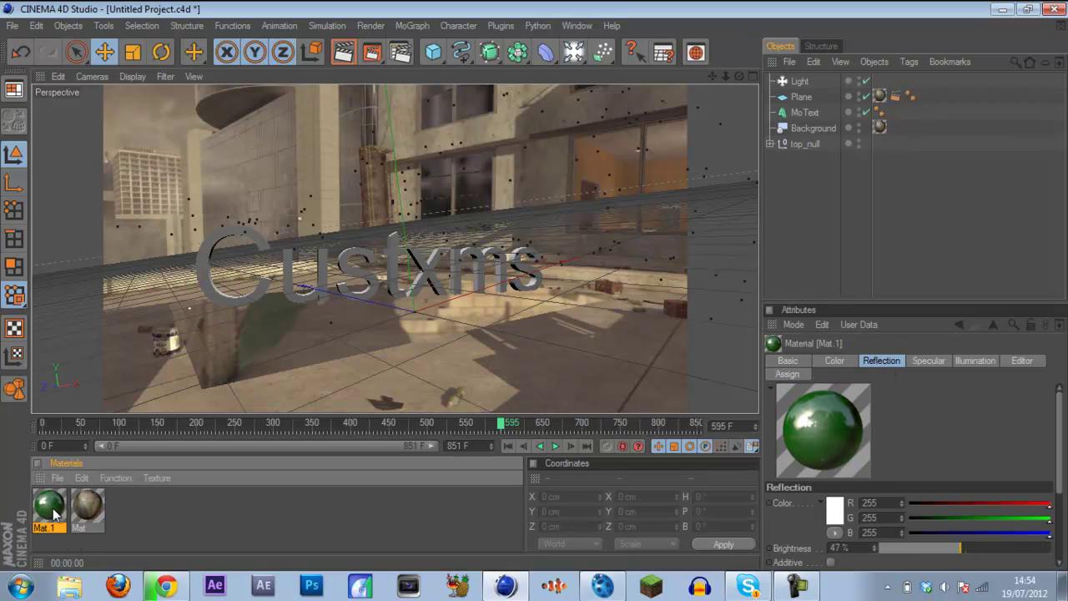
pyautogui.moveTo(55, 512); pyautogui.dragTo(810, 112)
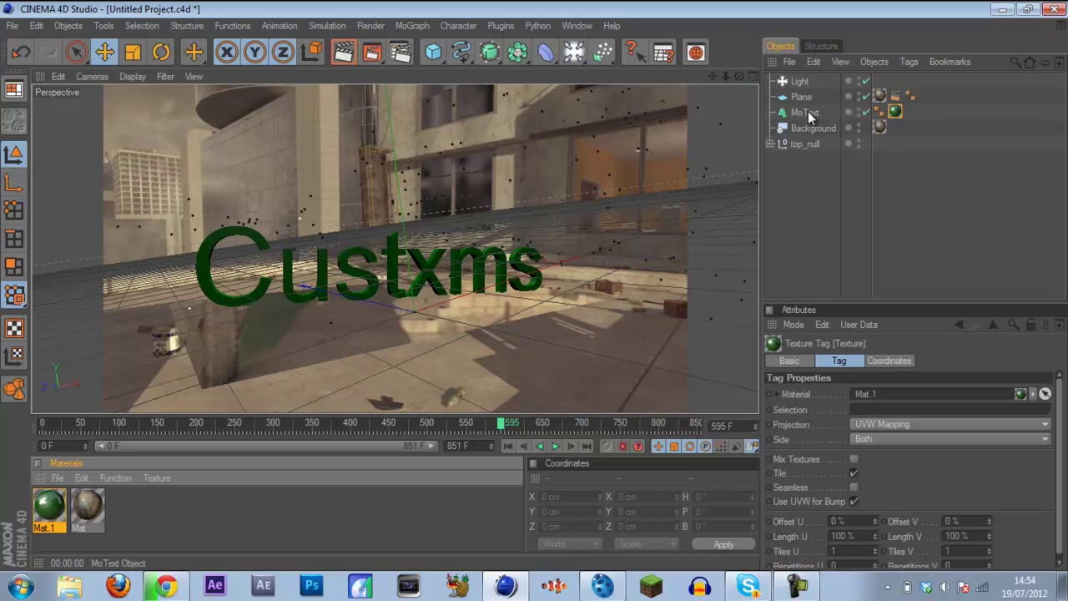
pyautogui.click(354, 59)
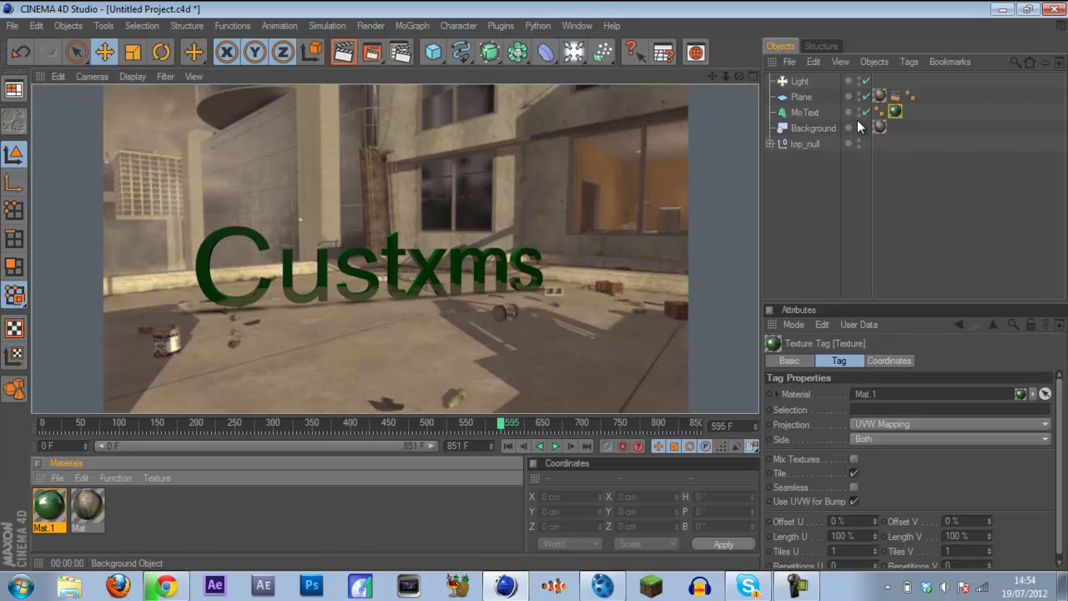
# - Rotate the MoText to a bank angle of about 7.7° and render the active view to check how it sits on the ground
pyautogui.click(804, 115)
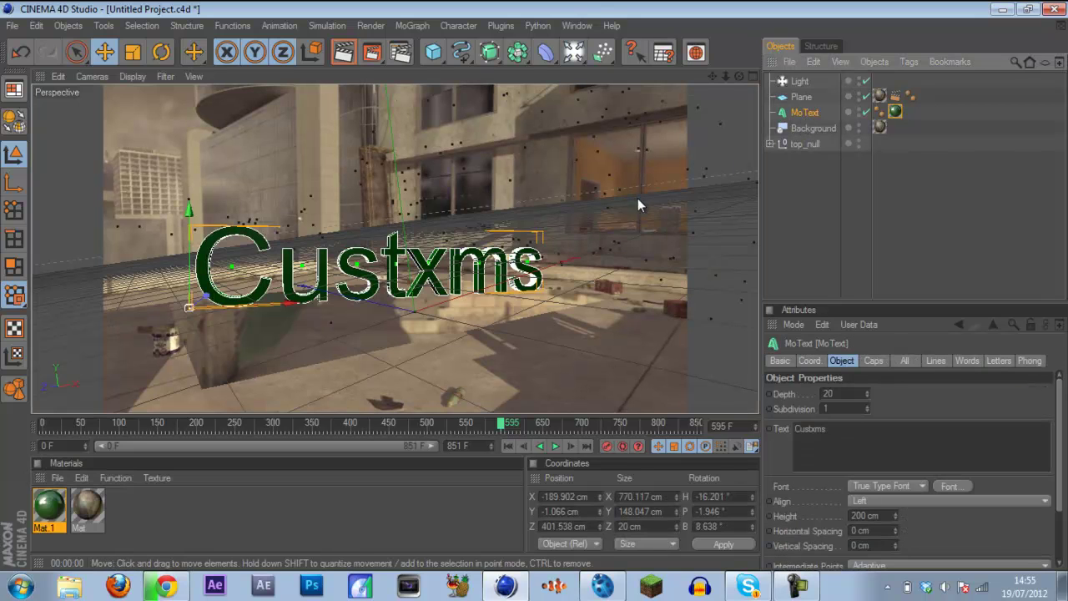
pyautogui.click(162, 52)
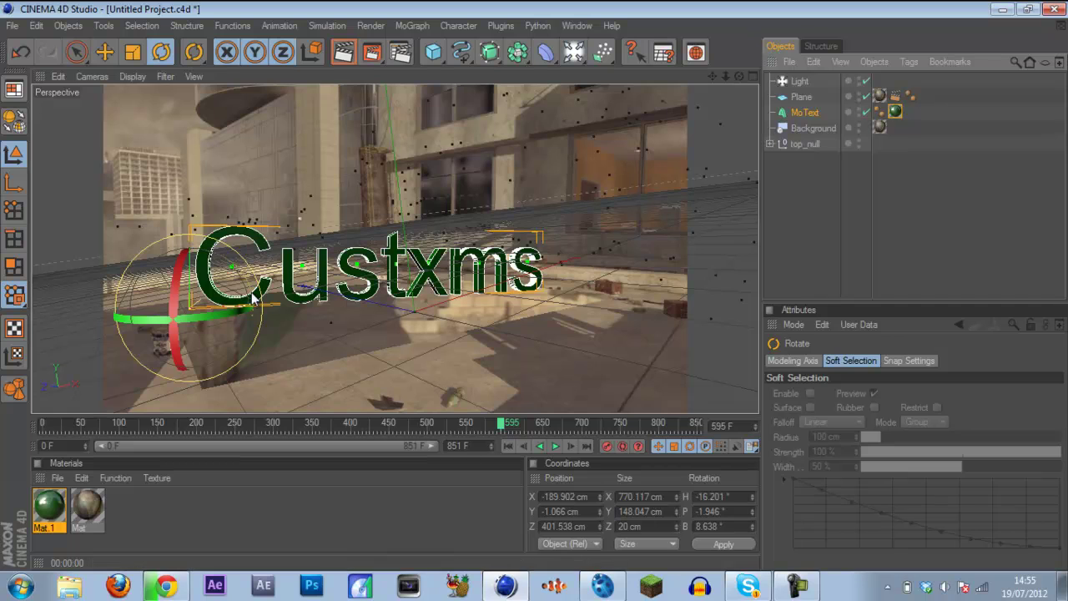
pyautogui.moveTo(252, 297); pyautogui.dragTo(250, 284)
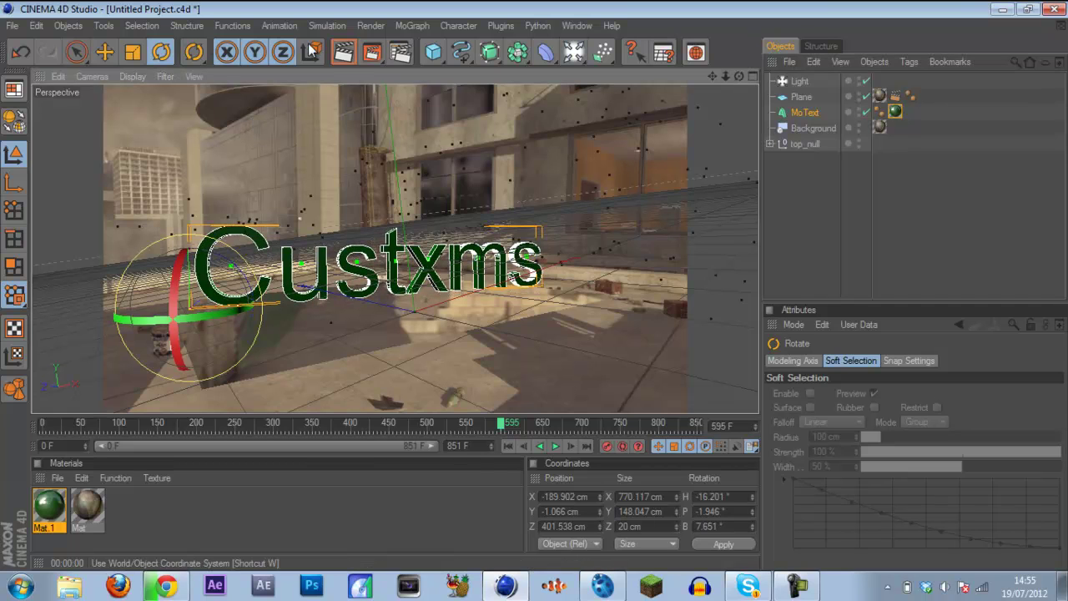
pyautogui.click(346, 57)
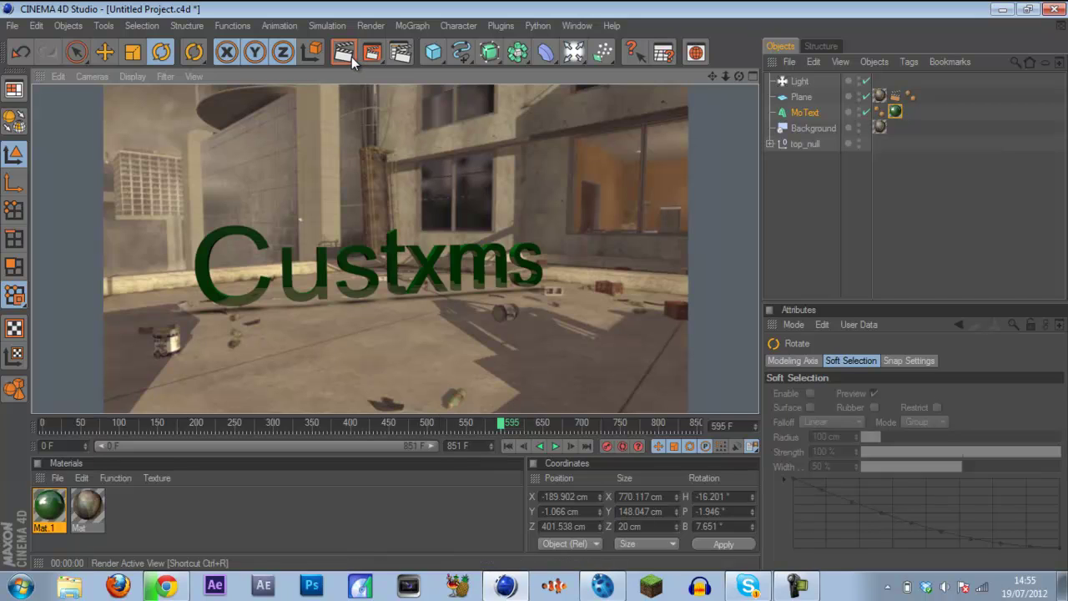
# - Review the general render settings, then close them
pyautogui.click(402, 58)
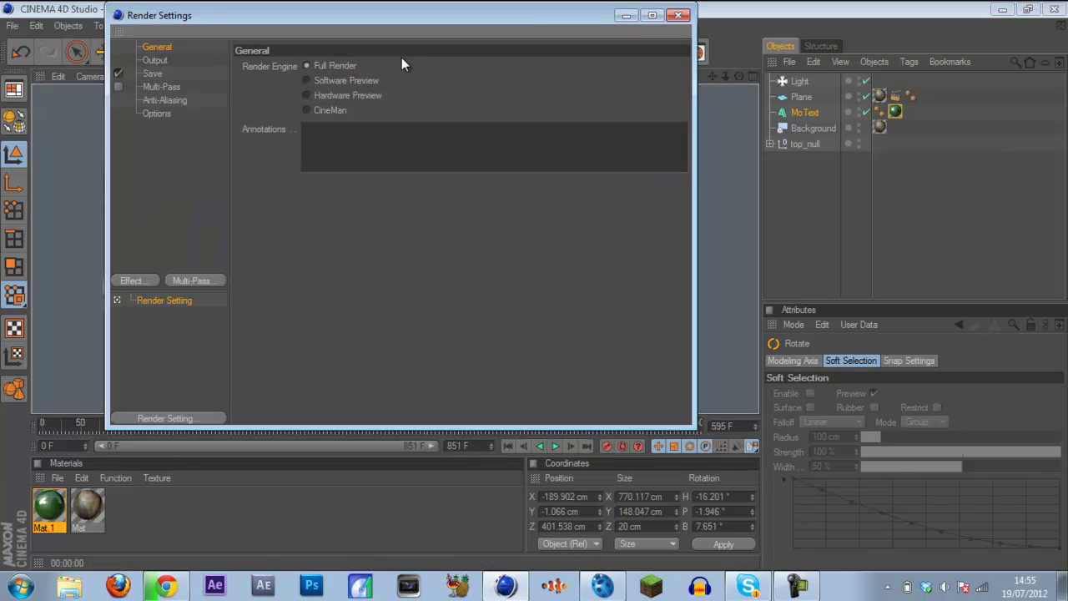
pyautogui.click(678, 15)
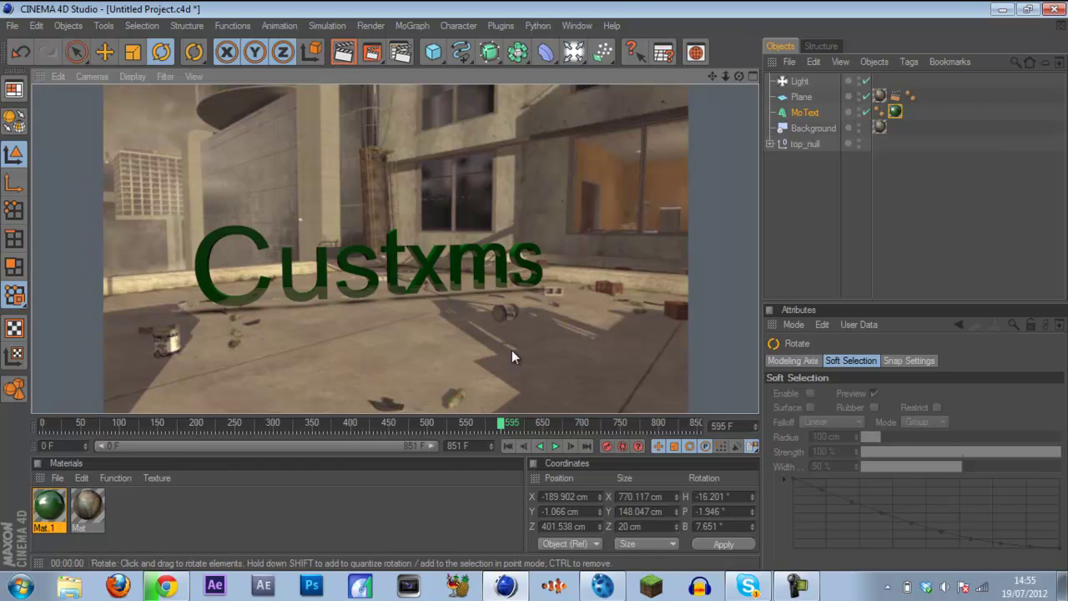
# - Play the animation from frame 595 and again from about frame 393 to check how the text follows the footage
pyautogui.click(557, 447)
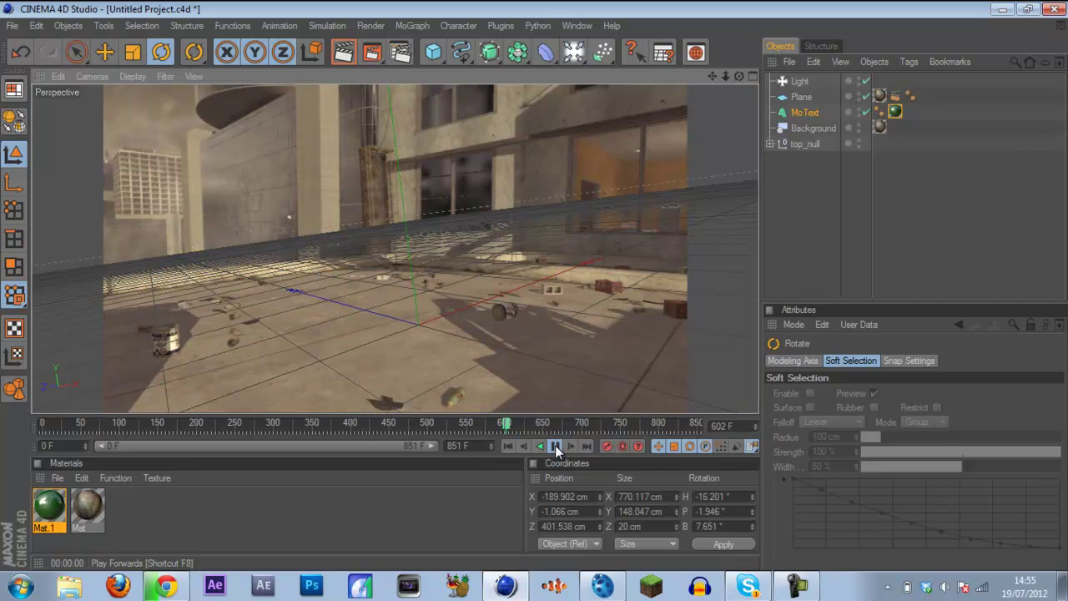
pyautogui.click(557, 447)
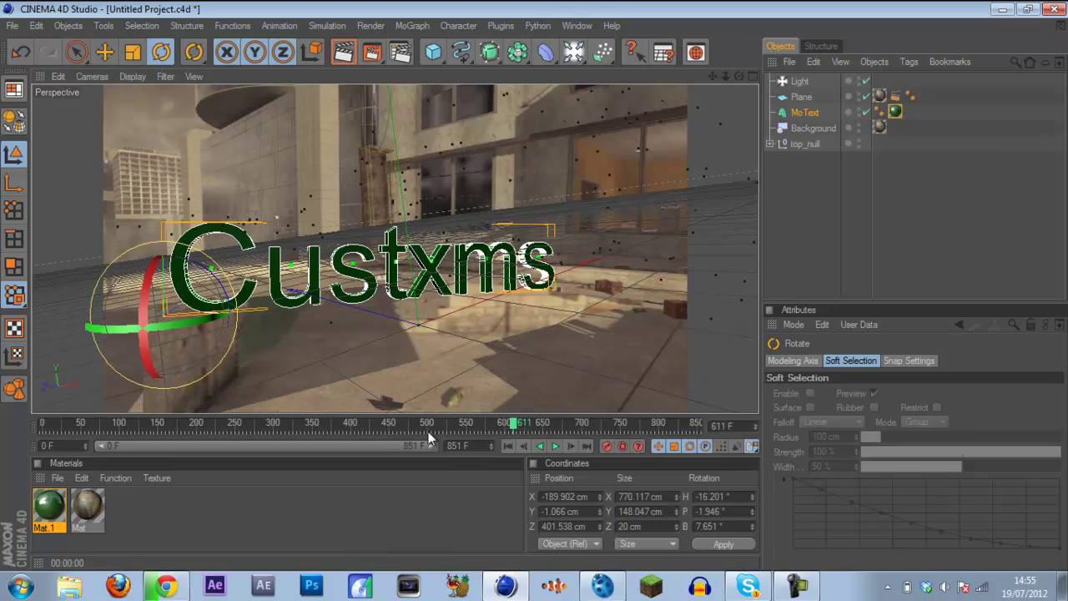
pyautogui.click(345, 427)
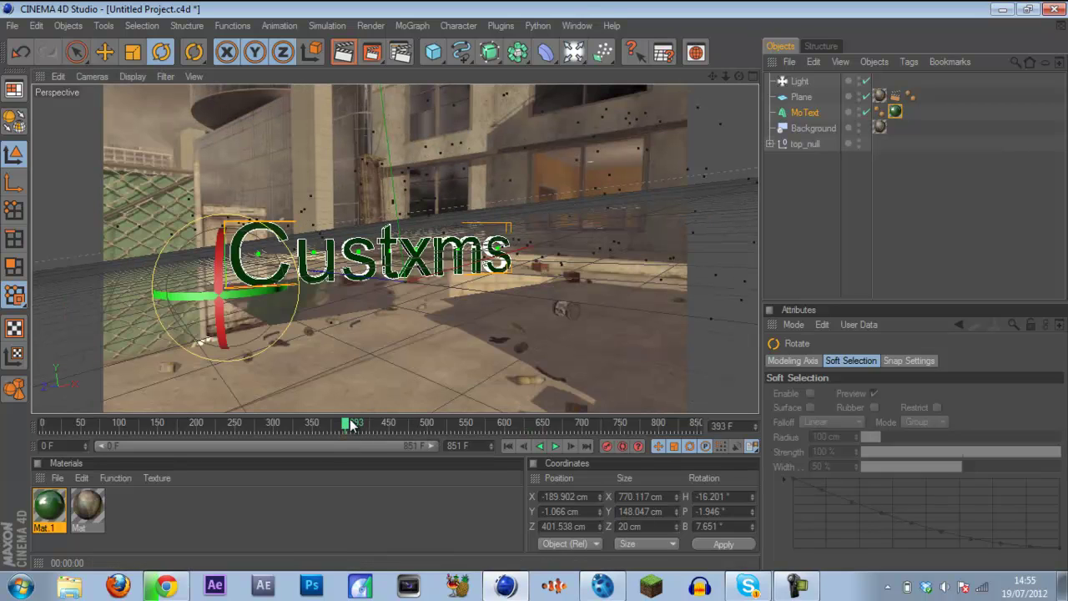
pyautogui.click(554, 447)
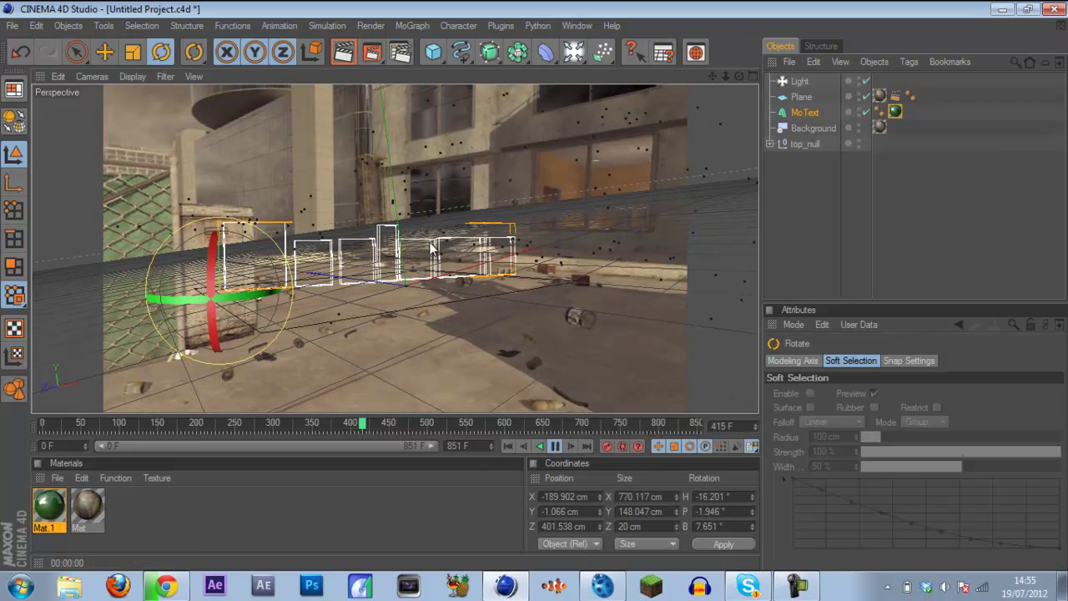
pyautogui.click(569, 449)
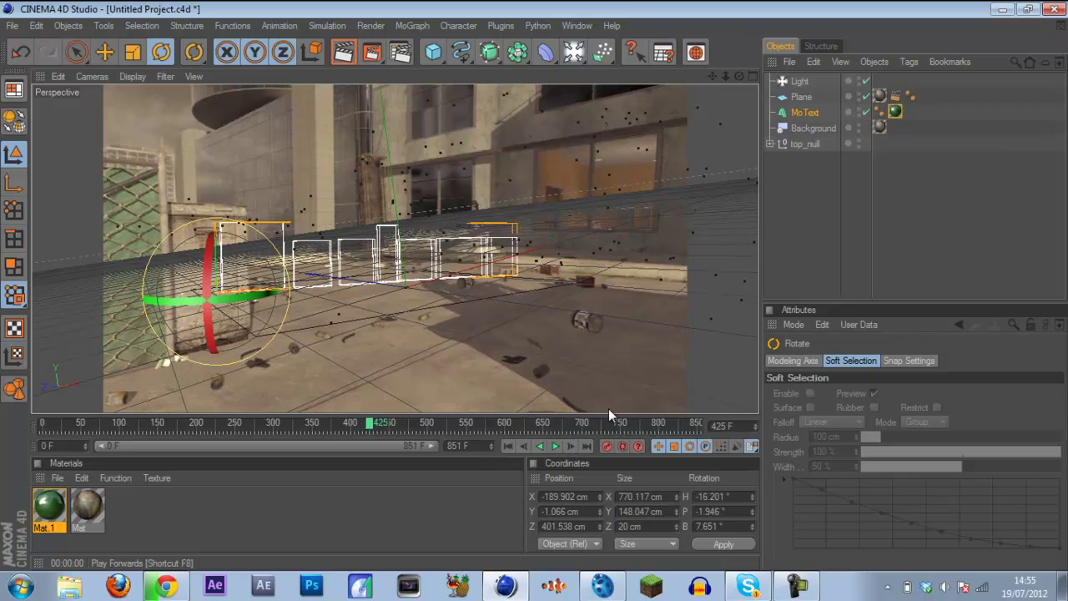
# - Deselect the MoText, go to frame 657 and render the active view to check the text and its shadow
pyautogui.click(818, 208)
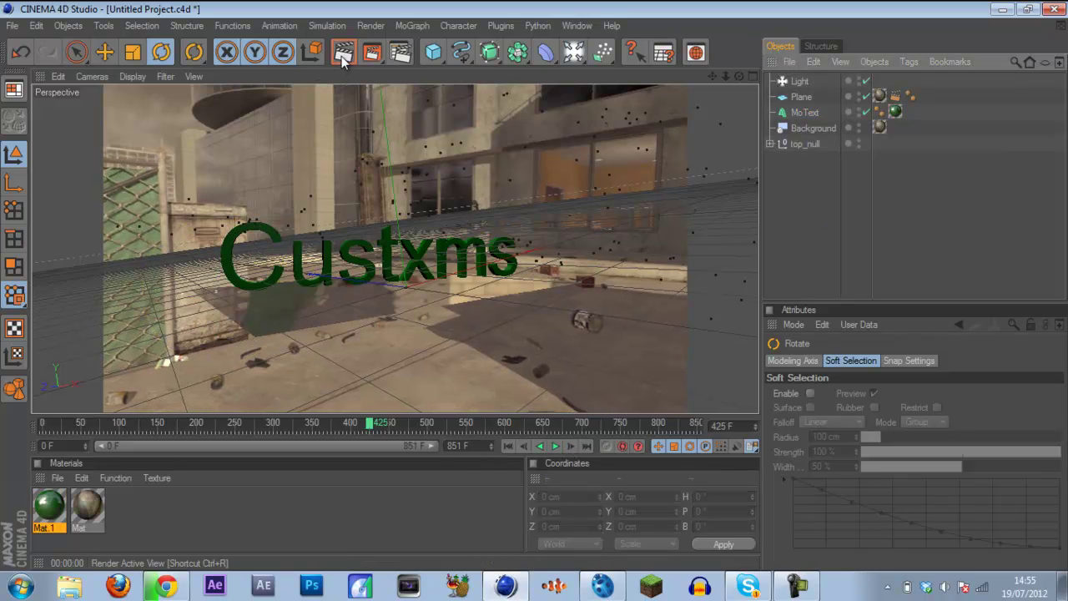
pyautogui.click(549, 423)
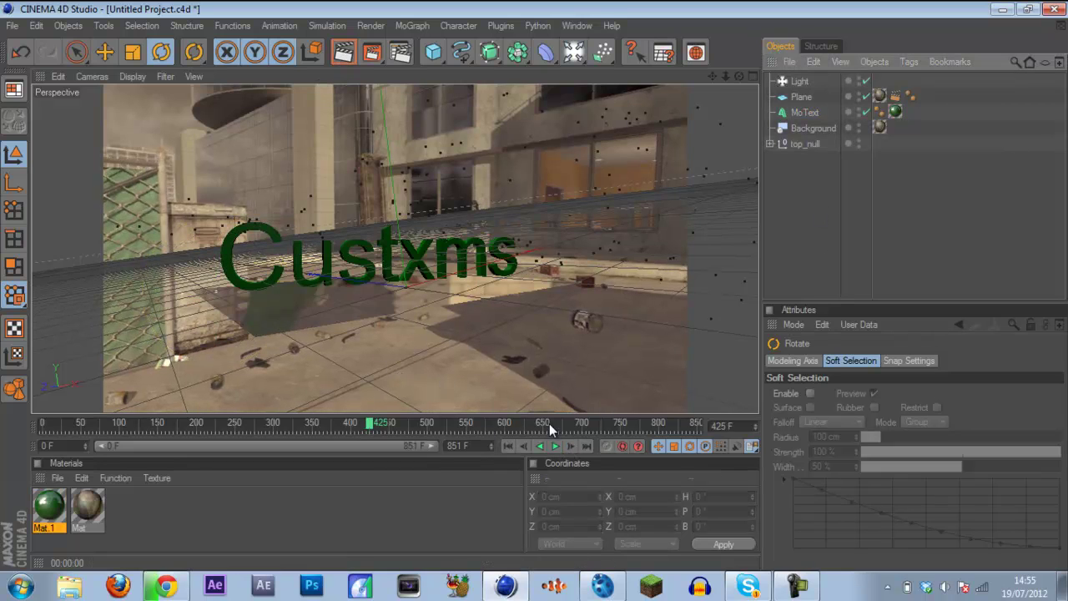
pyautogui.click(343, 52)
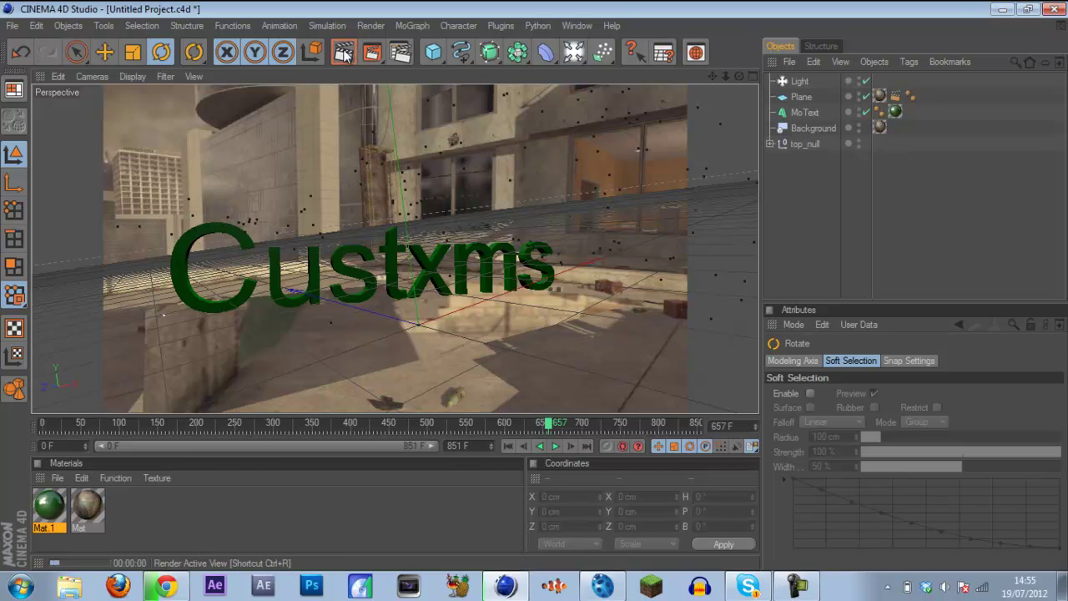